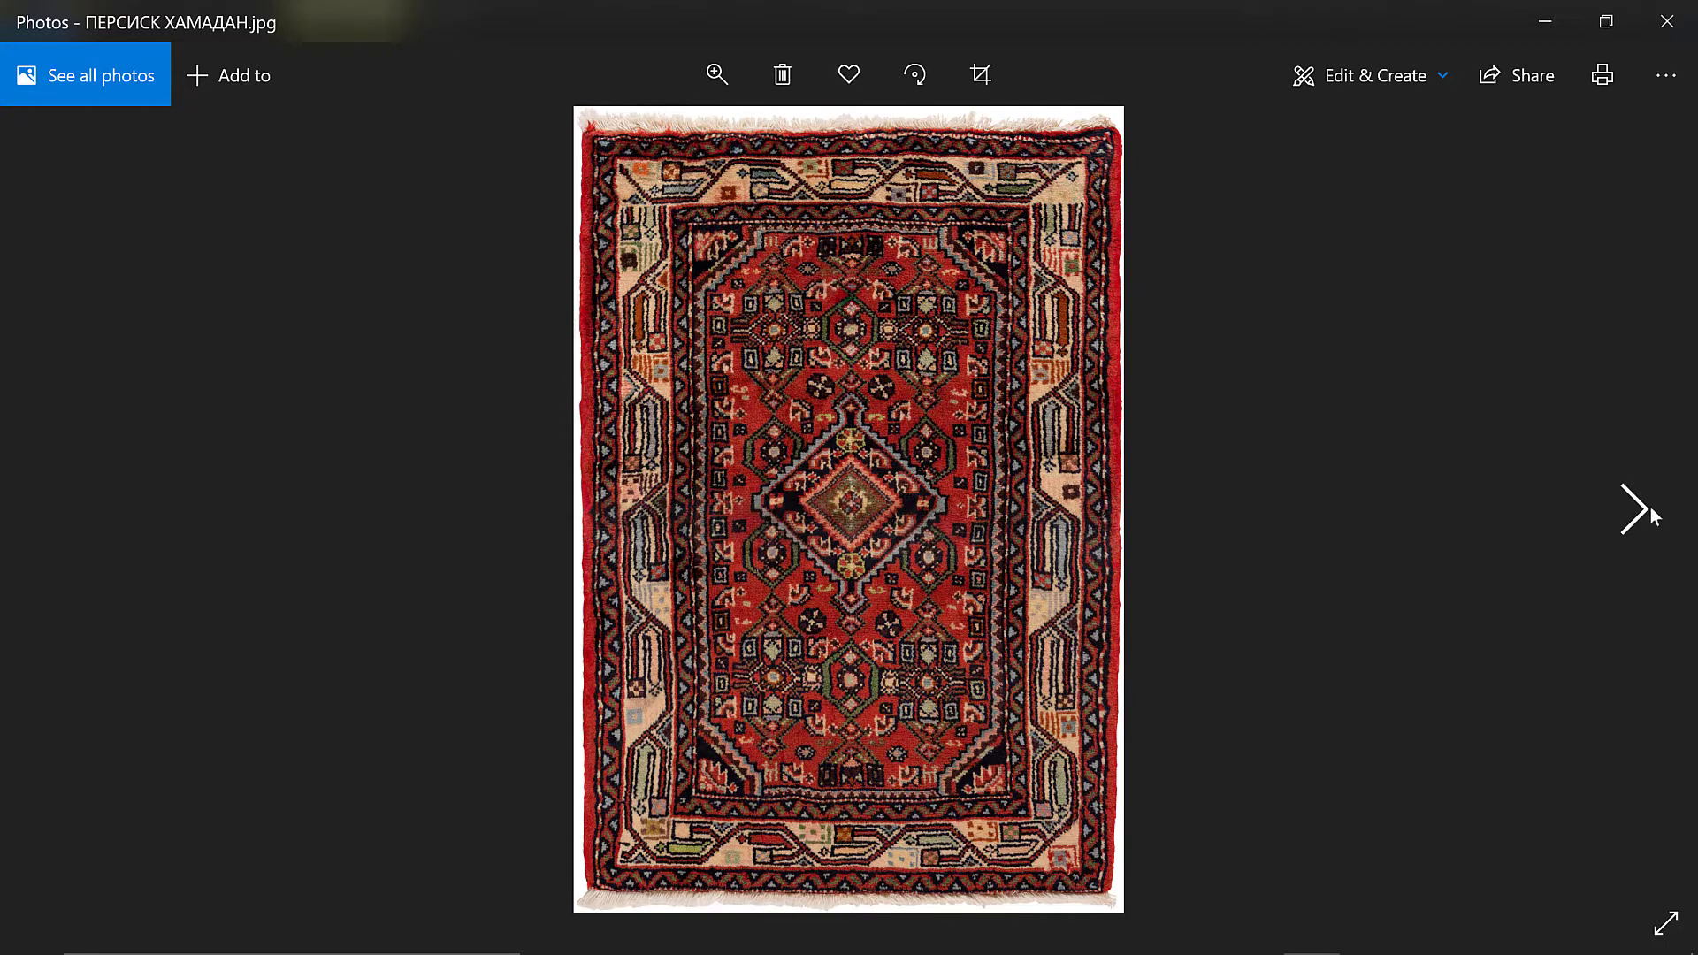
Step: View the next carpet photo, then minimize Photos and return to the ArchiCAD floor plan
click(1637, 509)
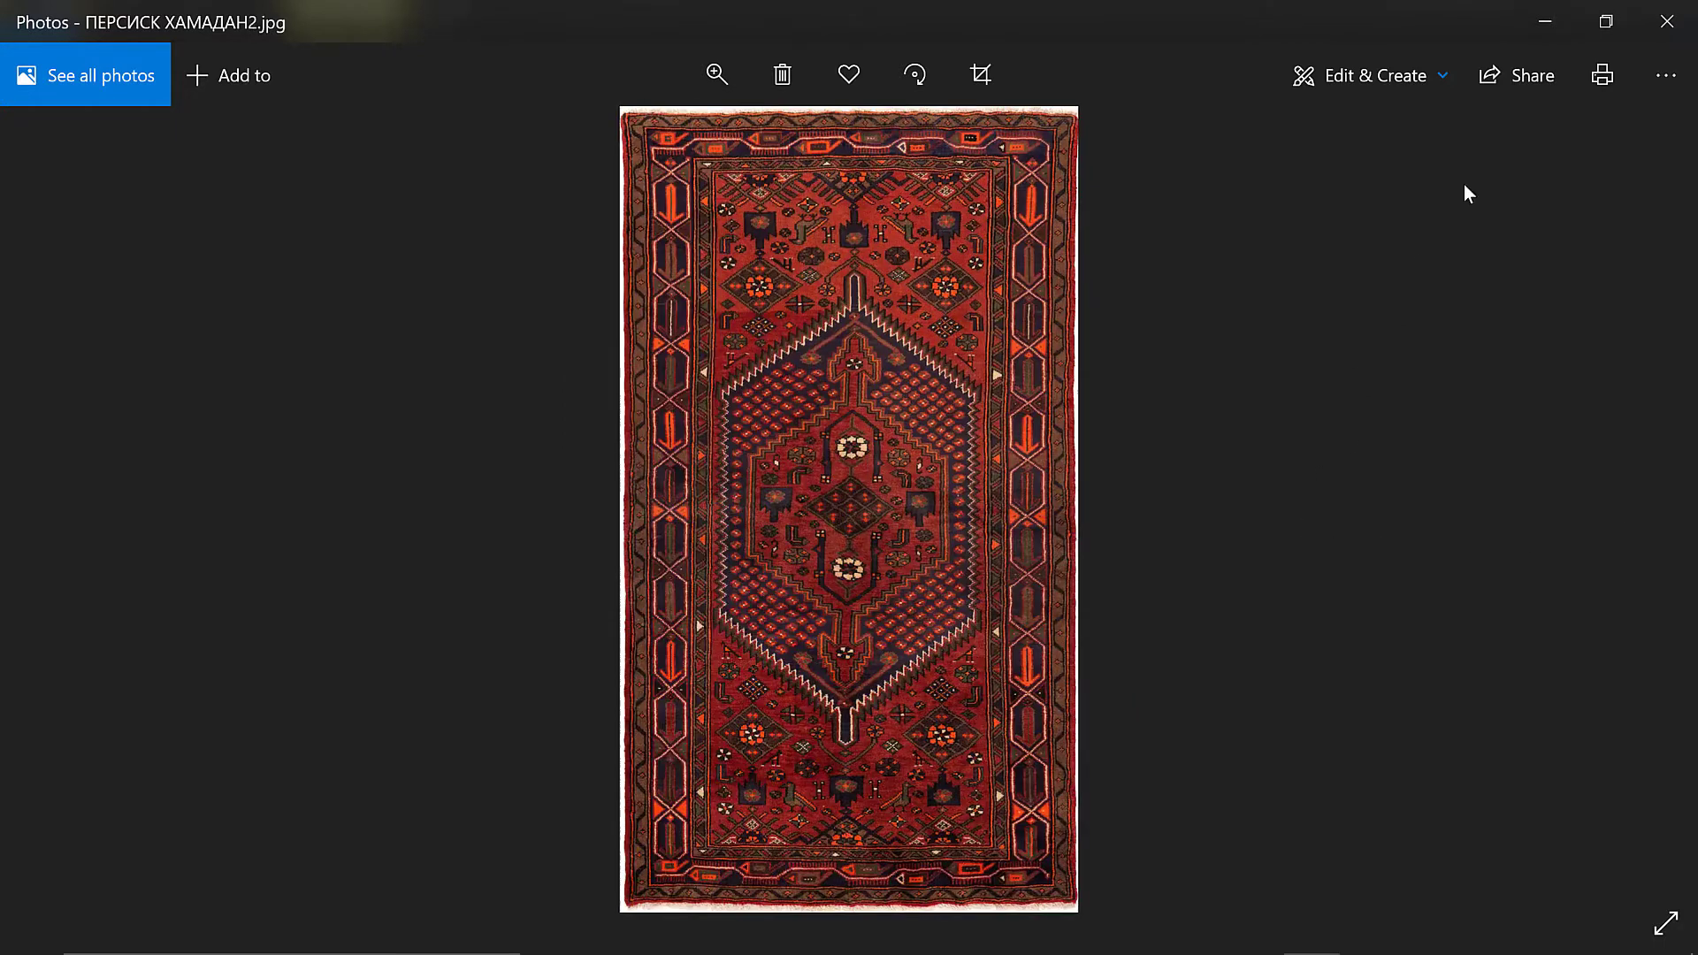
click(1548, 13)
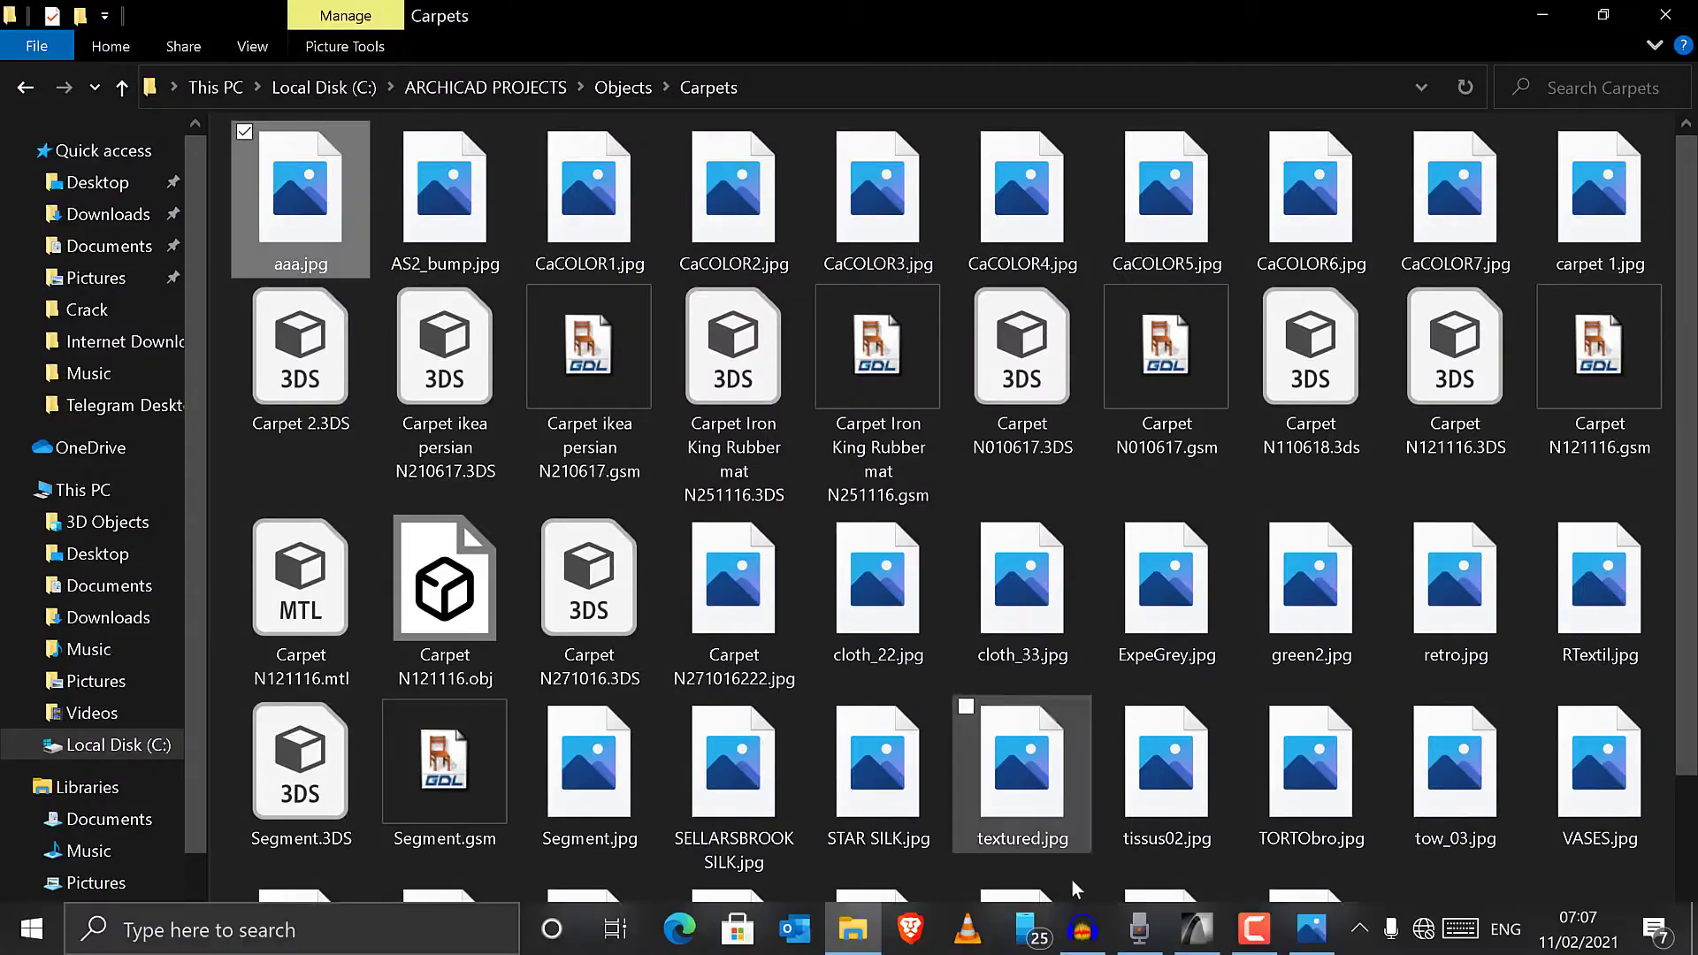
click(1196, 928)
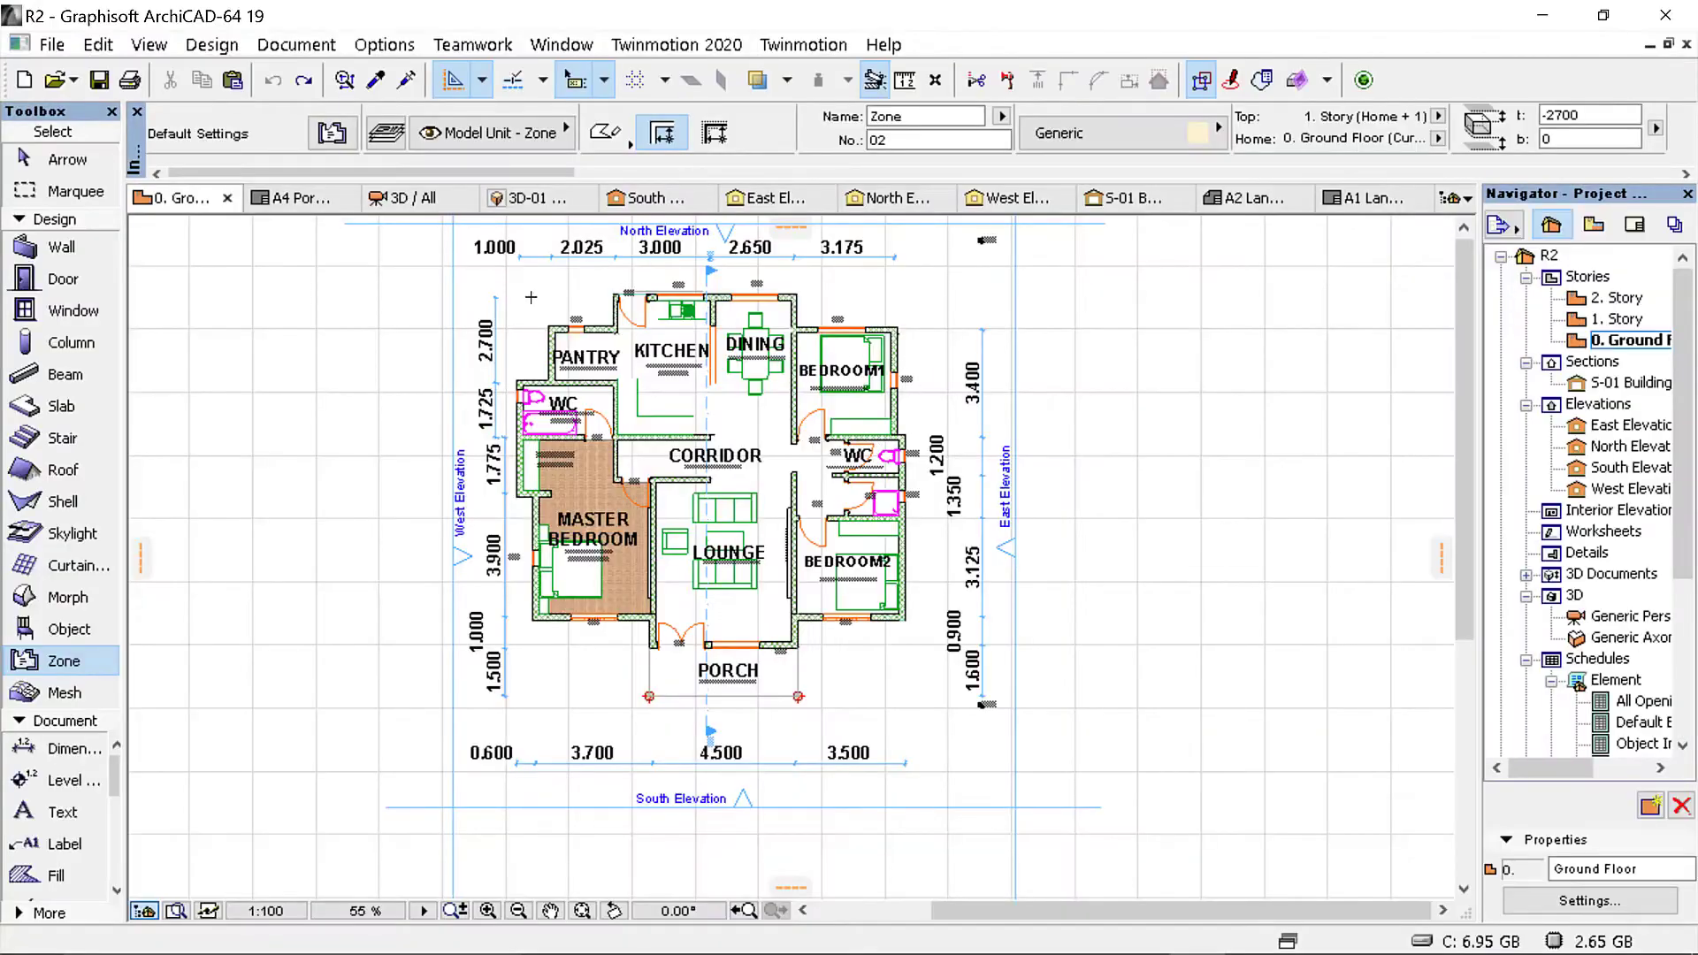
Step: Select the pantry's top outer wall, the dining/Bedroom1 wall and Bedroom1's right outer wall
scroll(545, 400, up, 5)
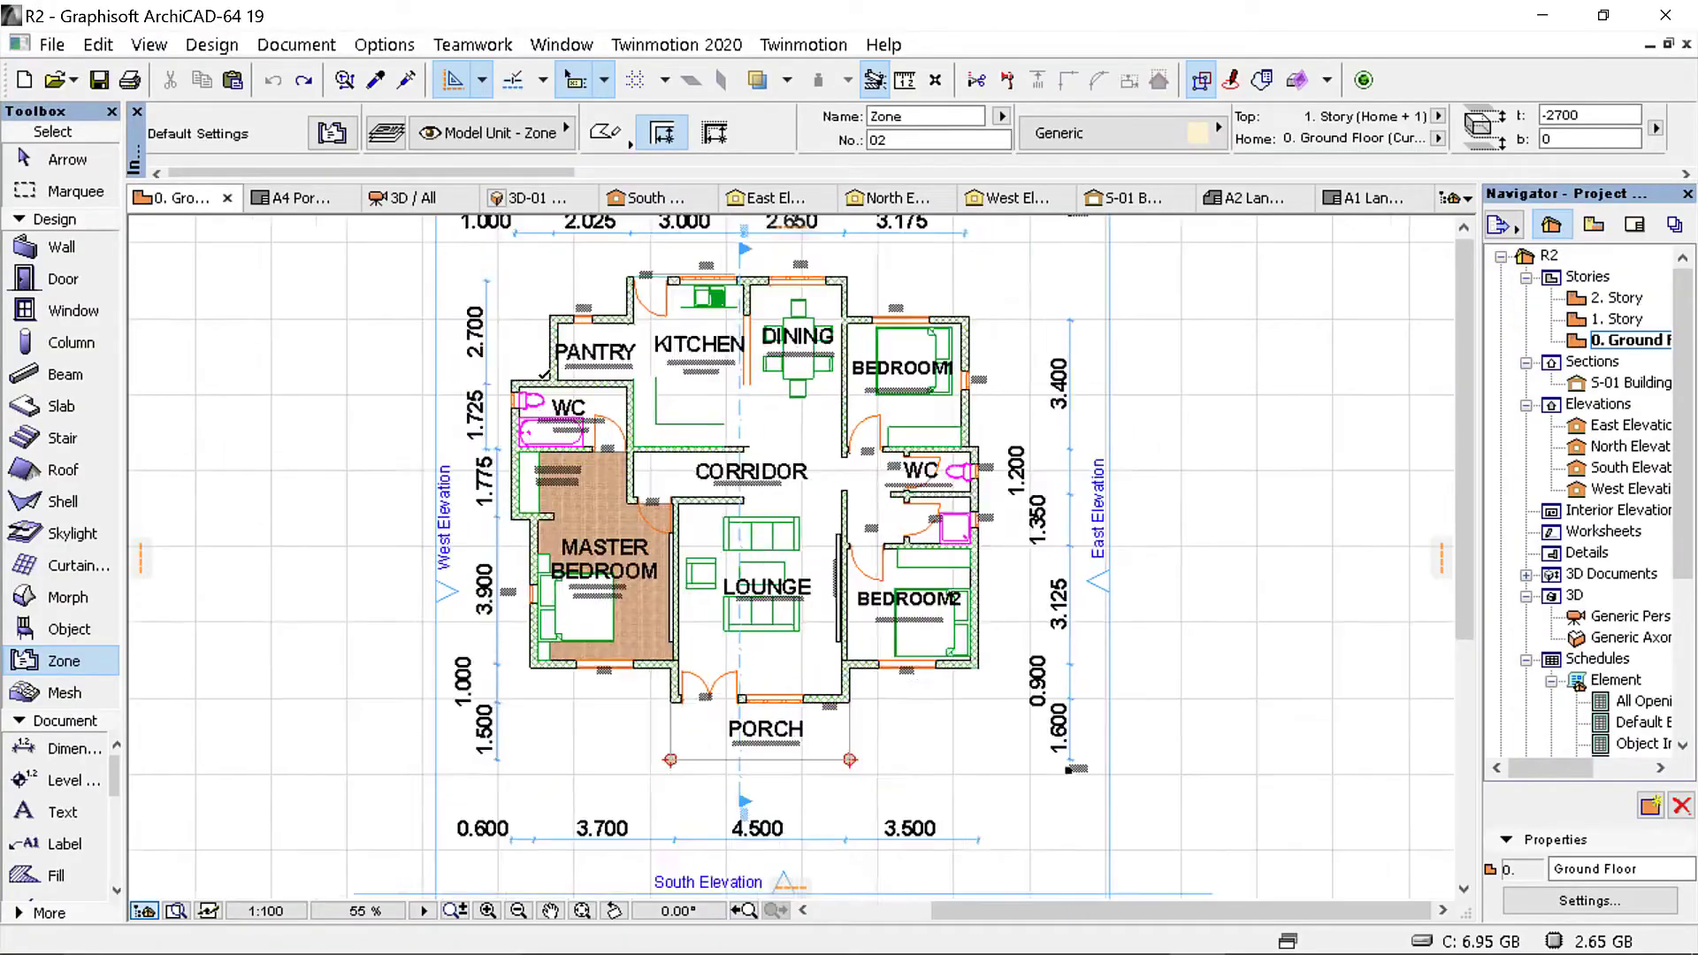
scroll(513, 336, down, 5)
scroll(505, 313, up, 3)
scroll(506, 313, up, 2)
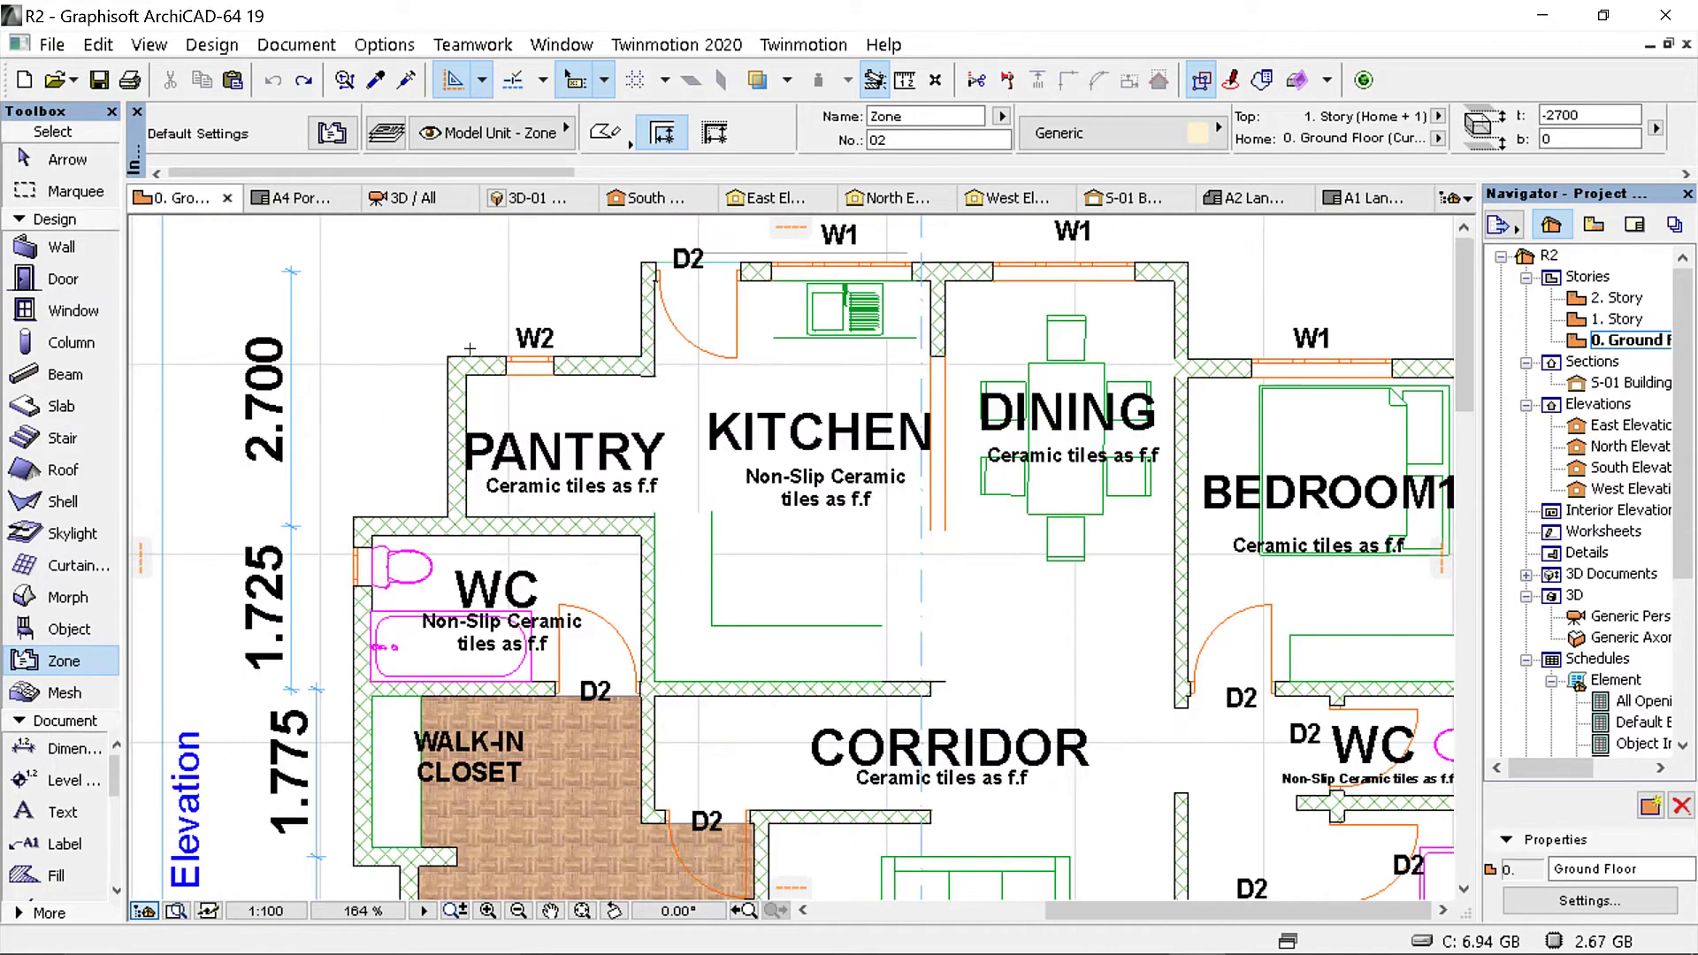
key(shift)
click(466, 368)
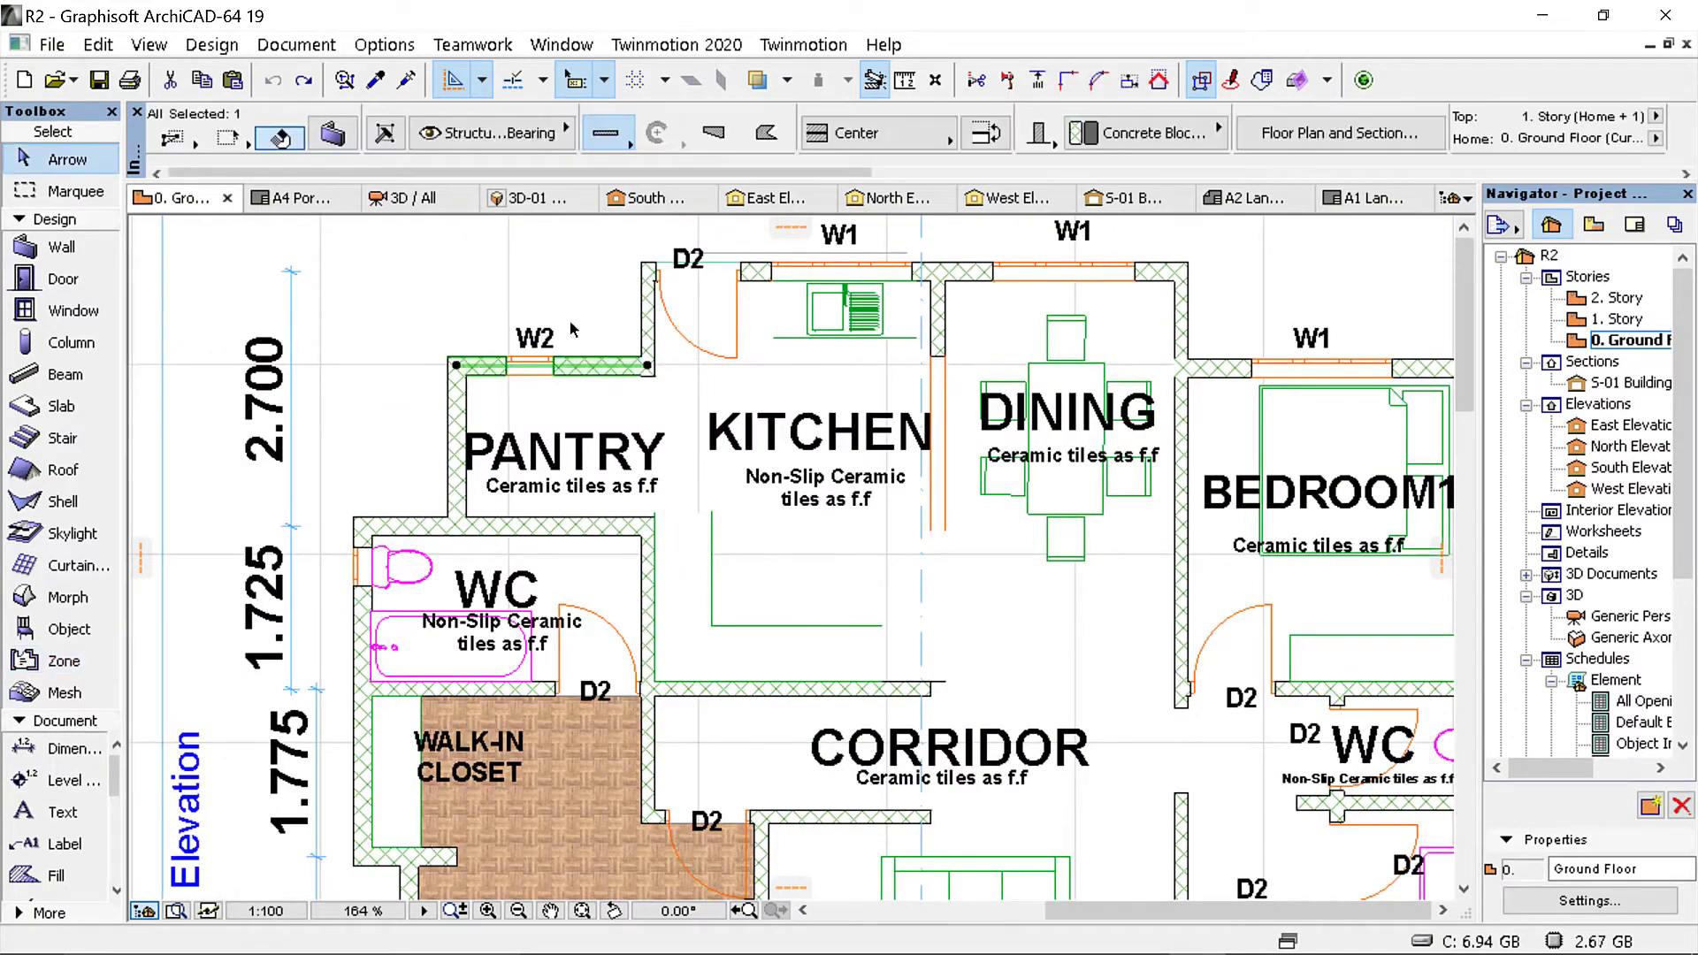
scroll(572, 329, down, 3)
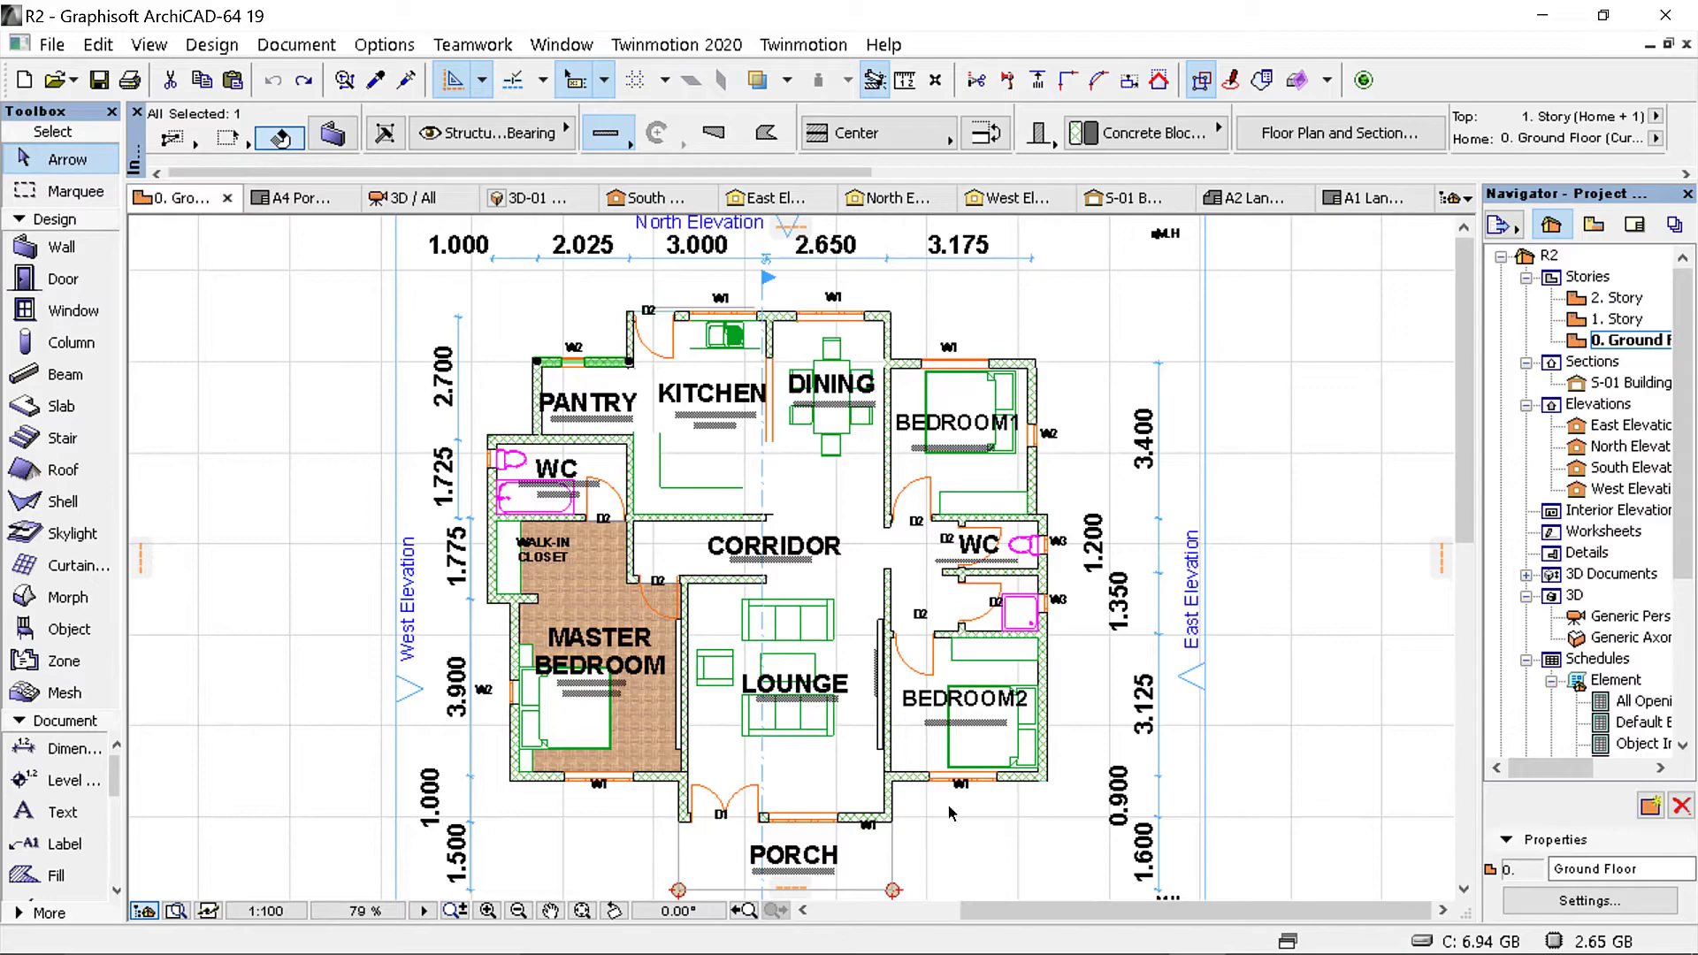
scroll(678, 410, down, 1)
scroll(778, 672, up, 3)
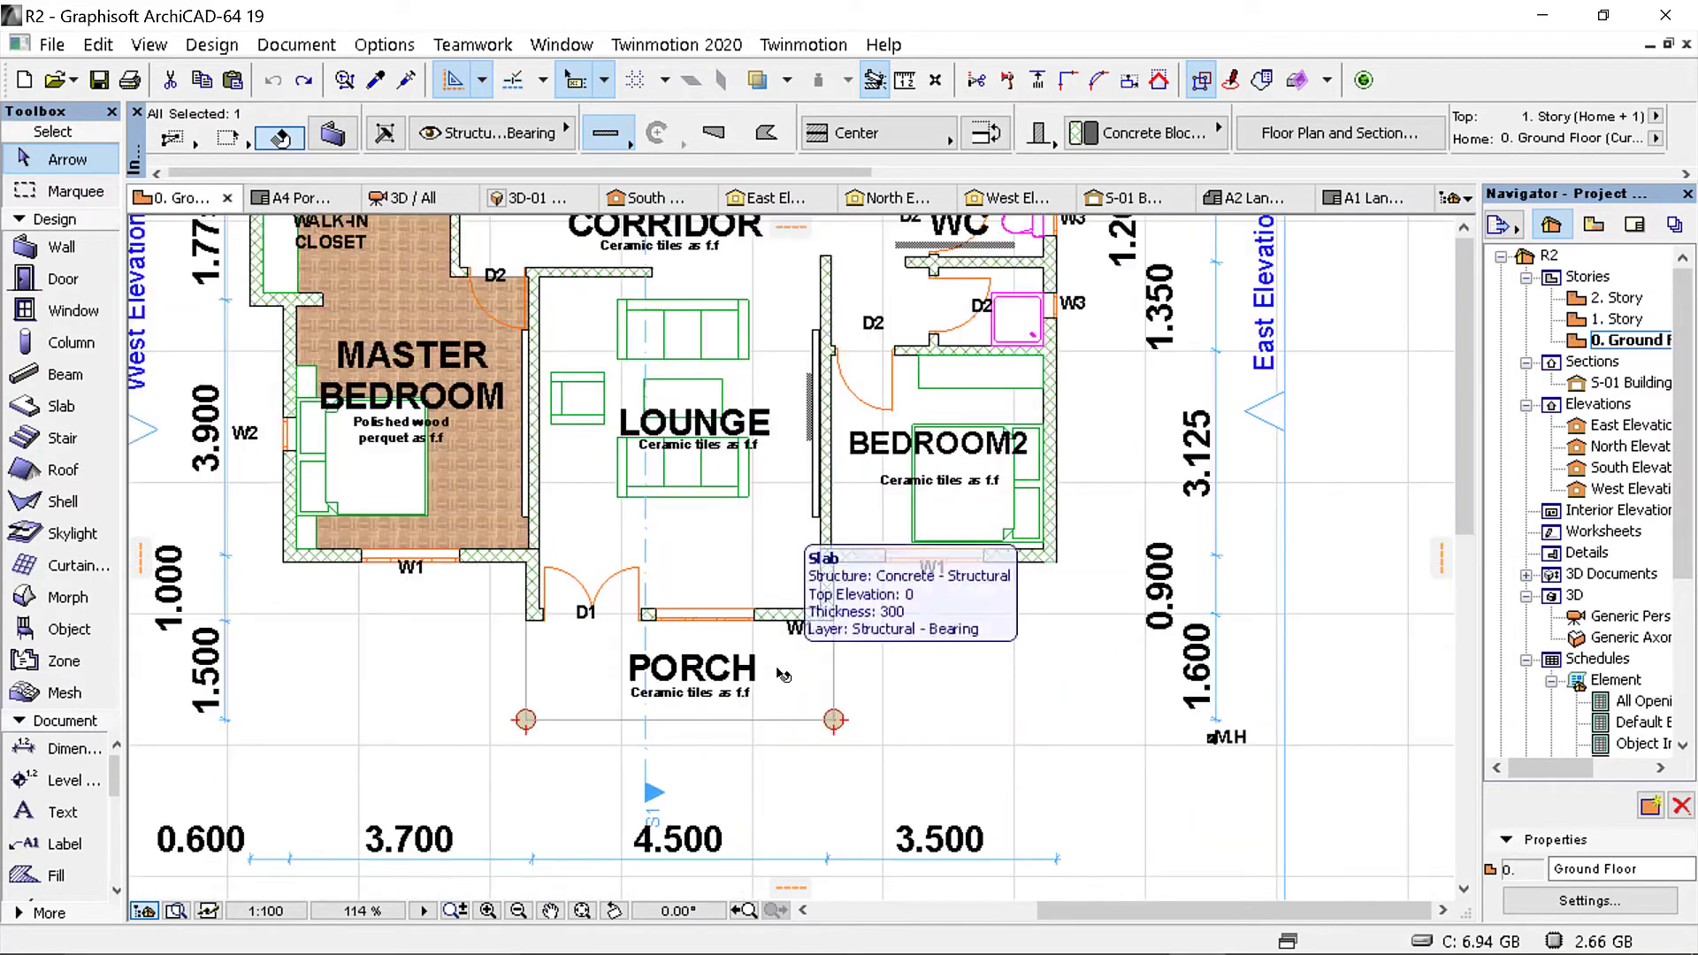
scroll(778, 673, down, 3)
scroll(694, 442, up, 1)
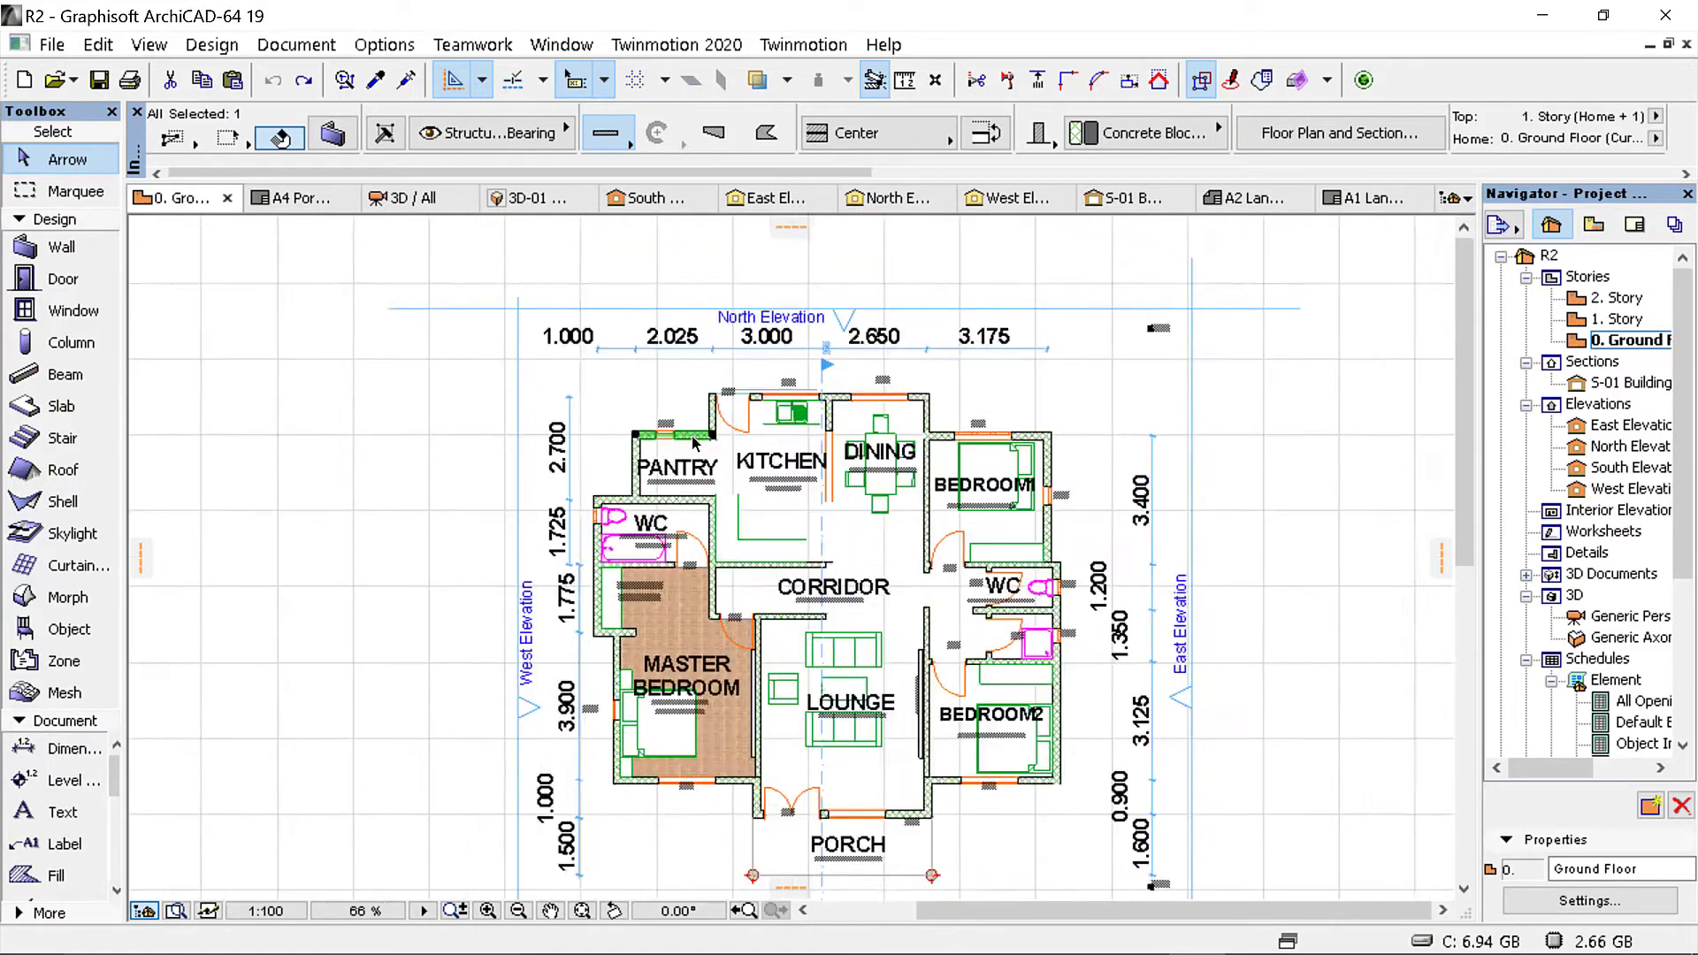
scroll(694, 442, up, 5)
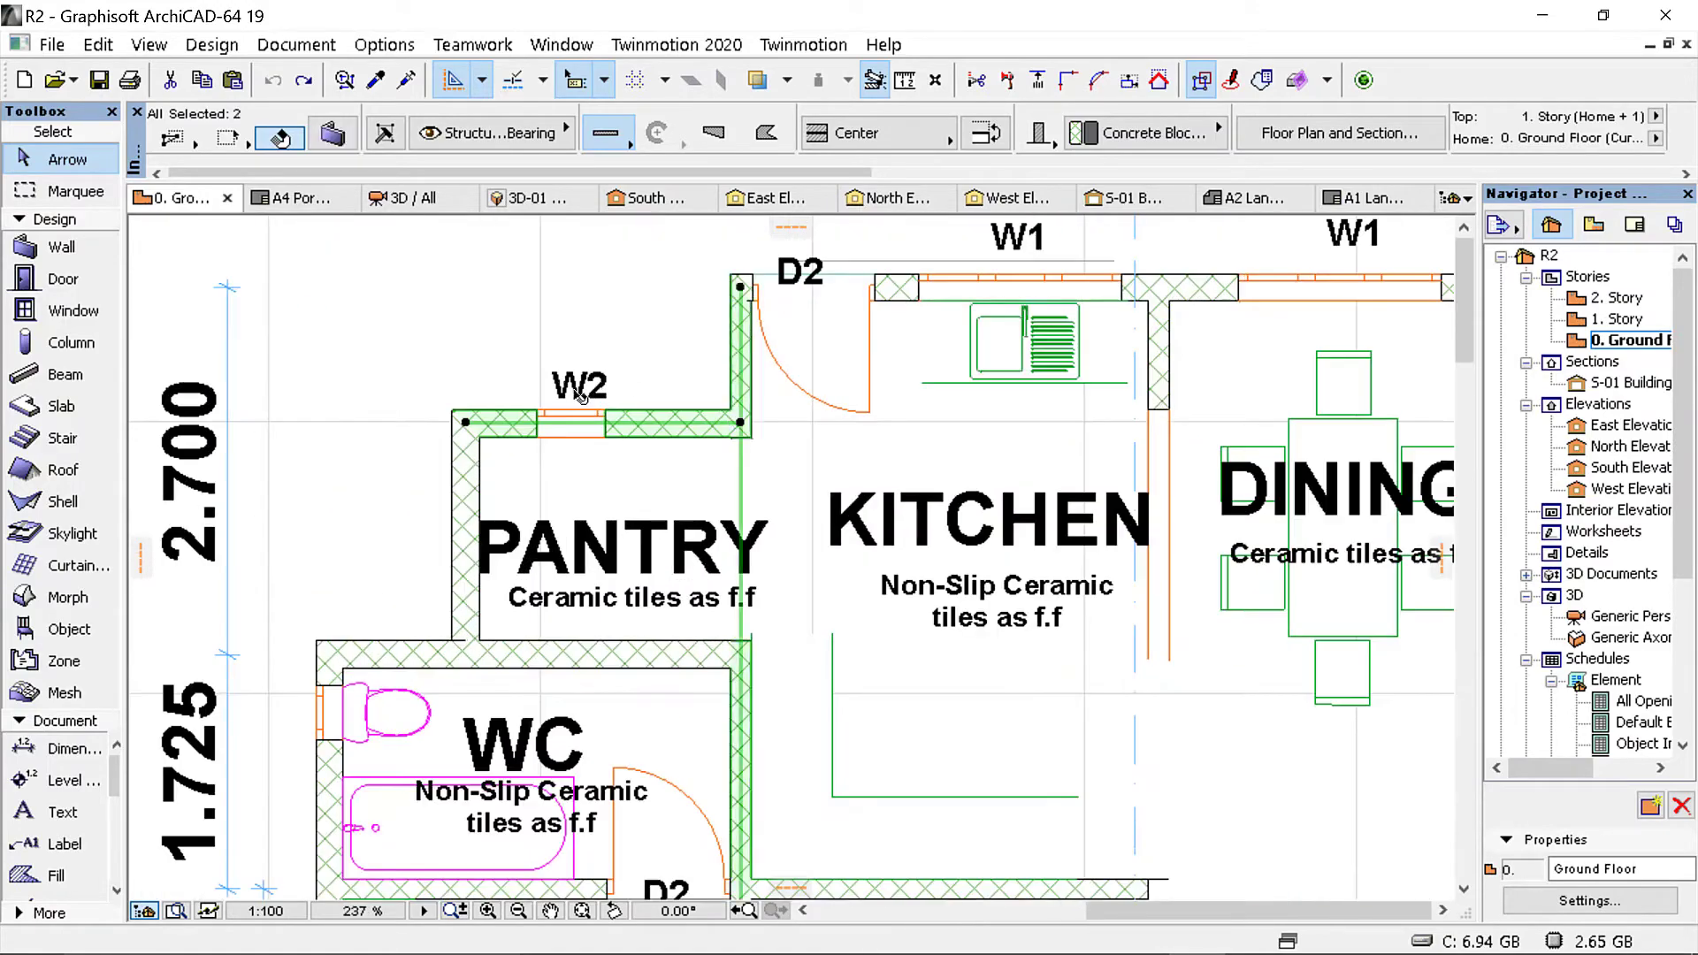
scroll(581, 395, down, 5)
scroll(736, 381, up, 4)
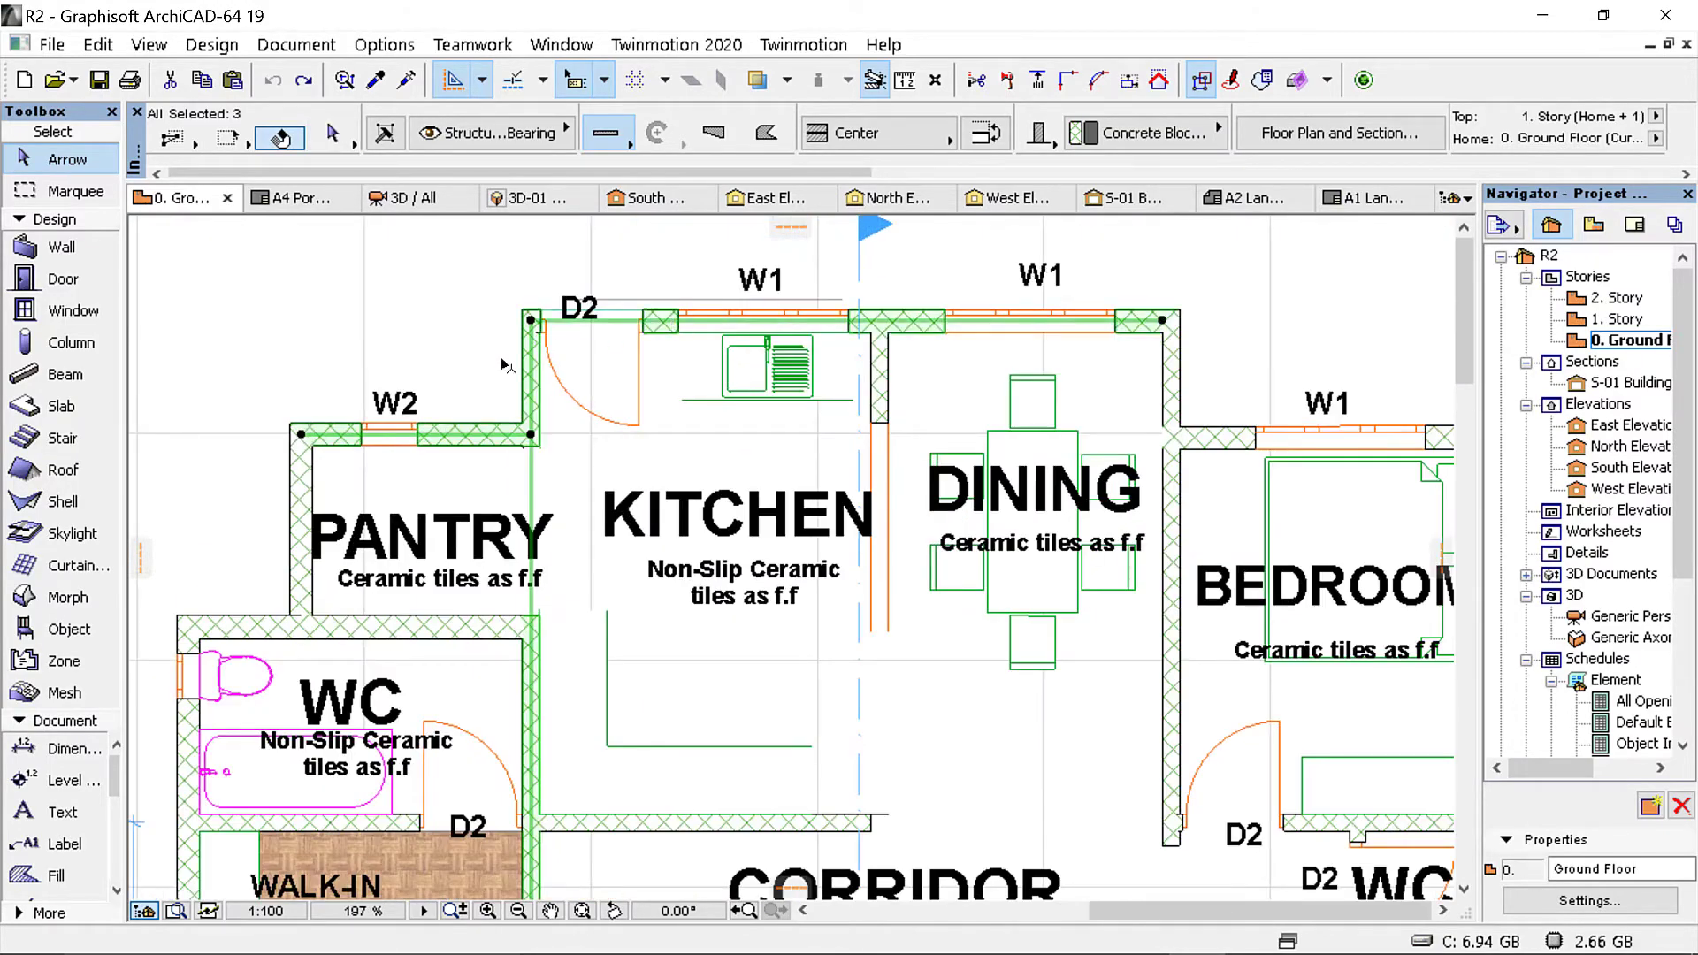
scroll(740, 372, down, 4)
scroll(681, 372, up, 5)
shift+click(732, 382)
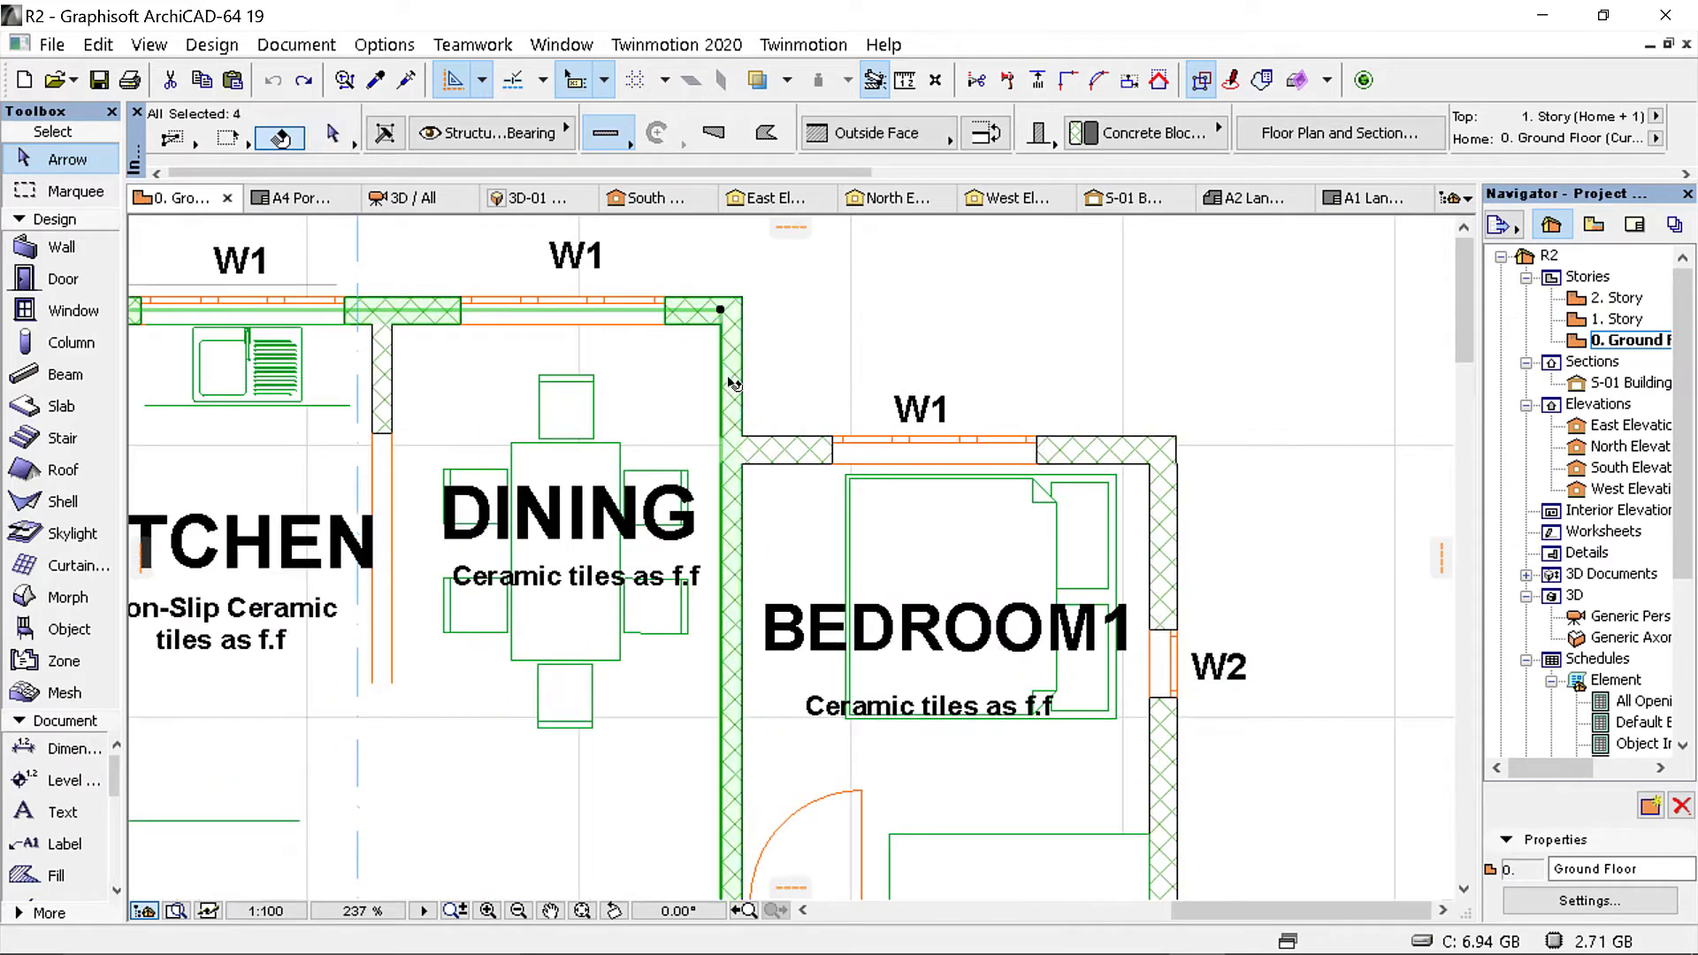
scroll(884, 354, down, 4)
scroll(1008, 425, up, 5)
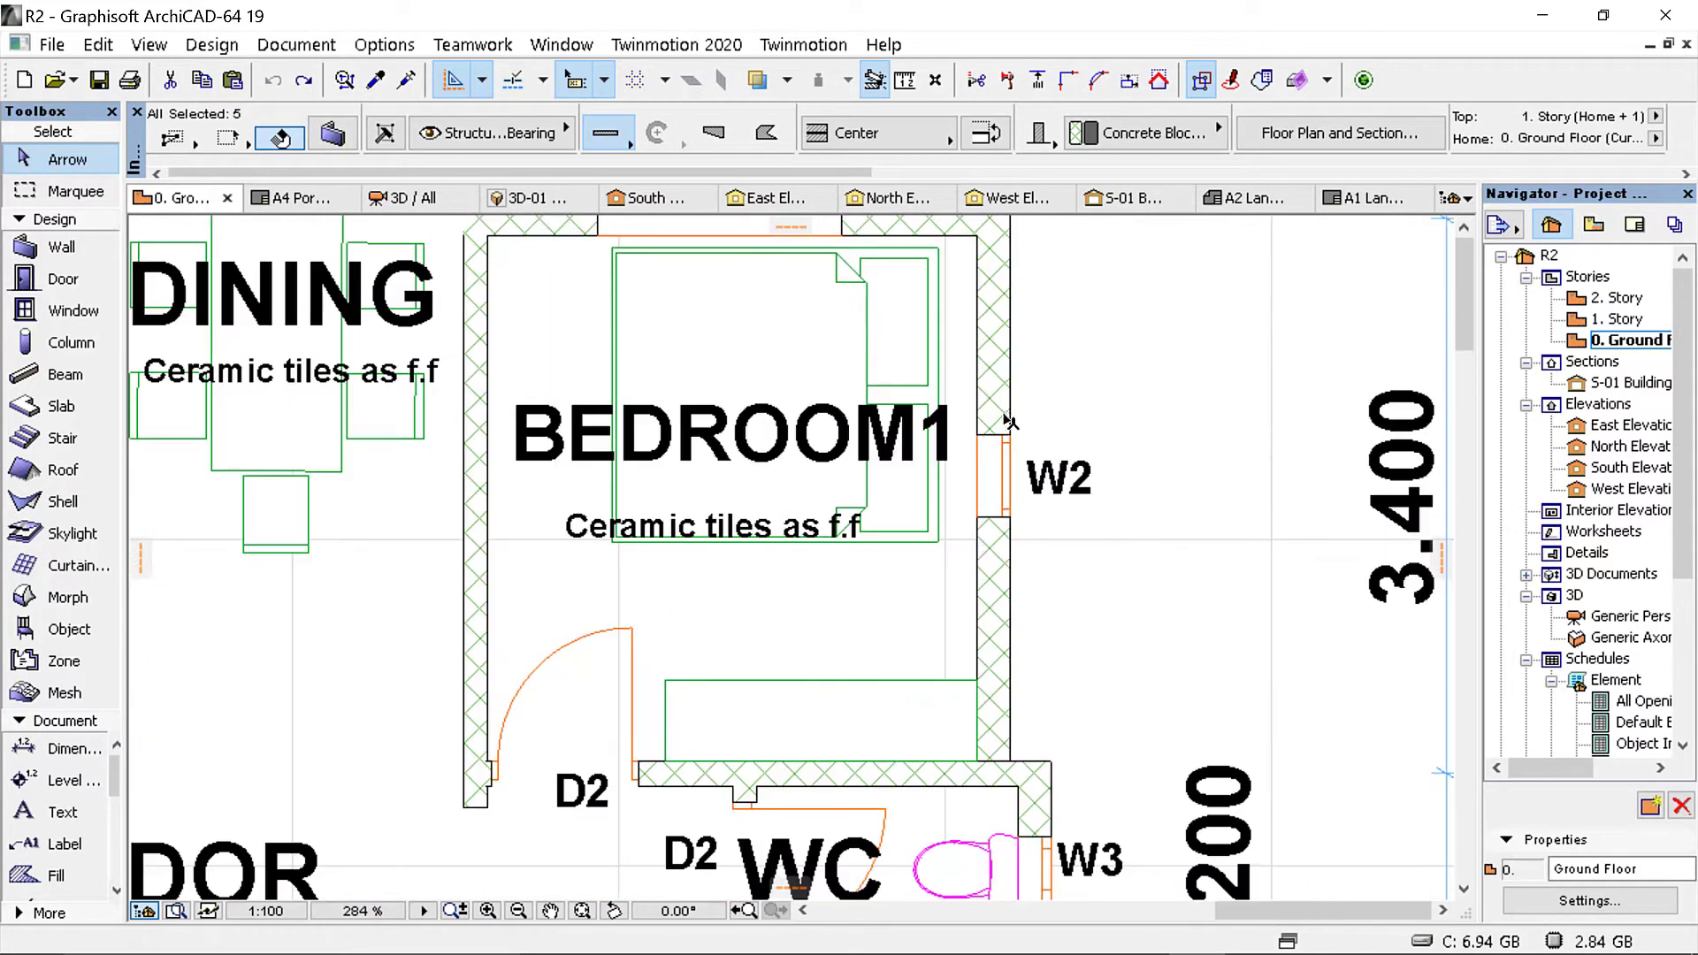
shift+click(1002, 361)
Step: Add the WC's top and right walls, Bedroom2's bottom wall, and the porch's top wall and right edge
scroll(1002, 361, down, 4)
scroll(778, 487, up, 7)
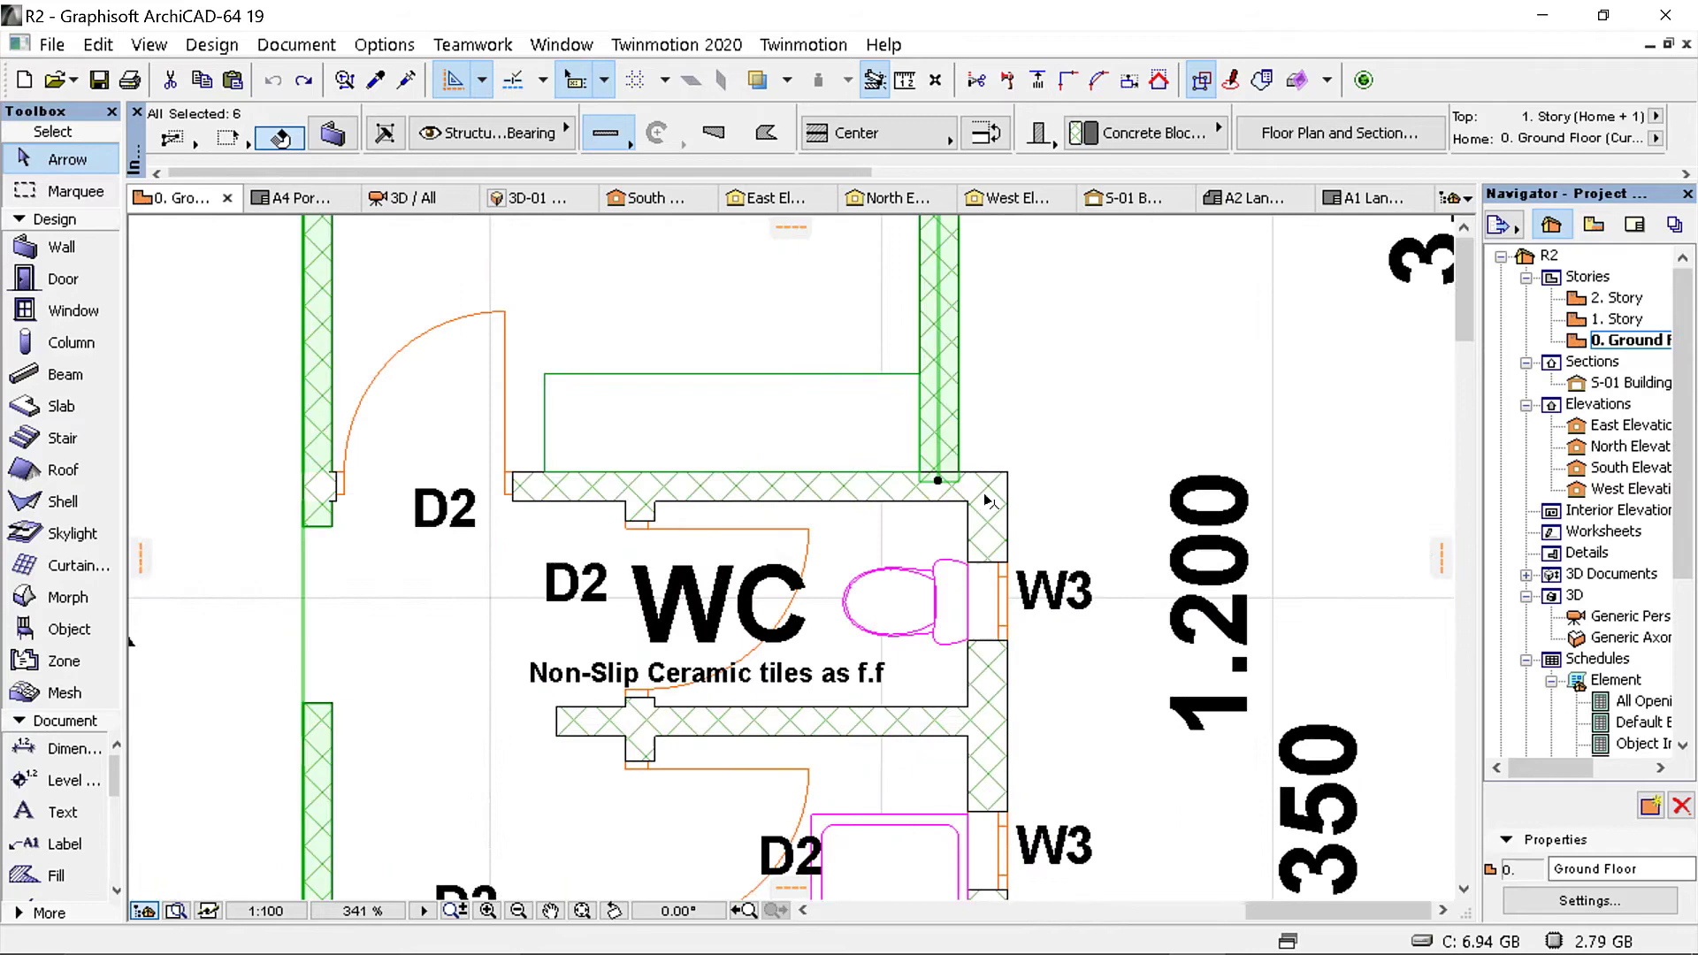
shift+click(868, 497)
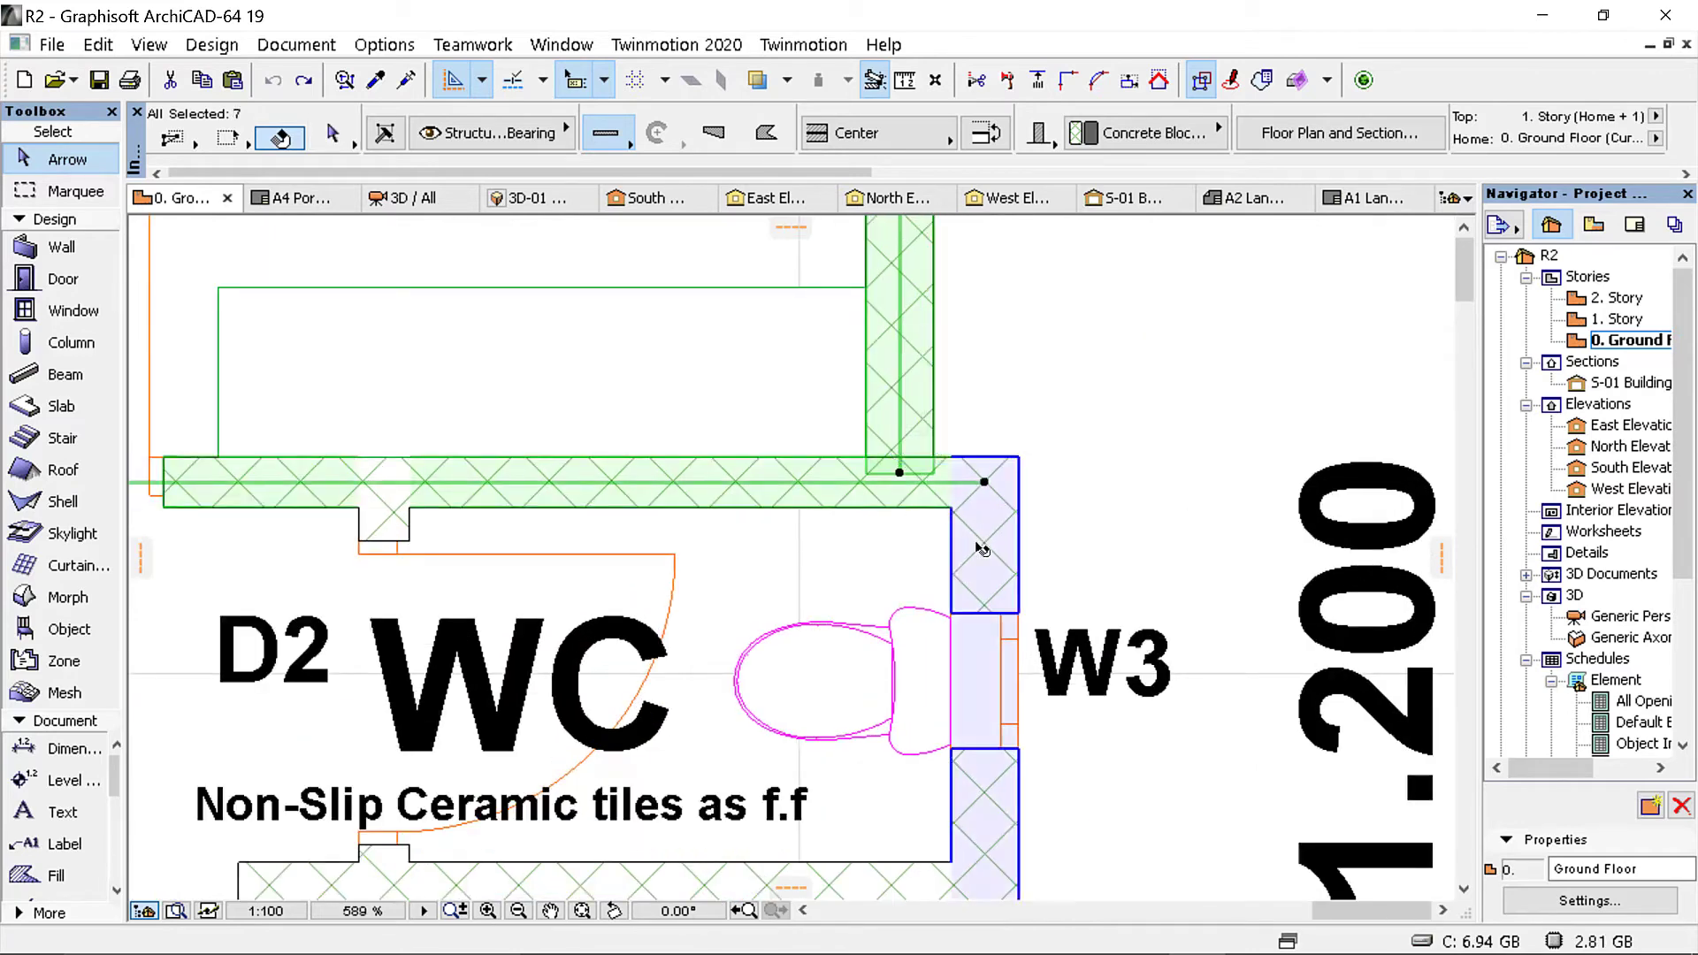
shift+click(982, 464)
scroll(1071, 380, down, 3)
scroll(1085, 329, down, 4)
scroll(1017, 725, up, 5)
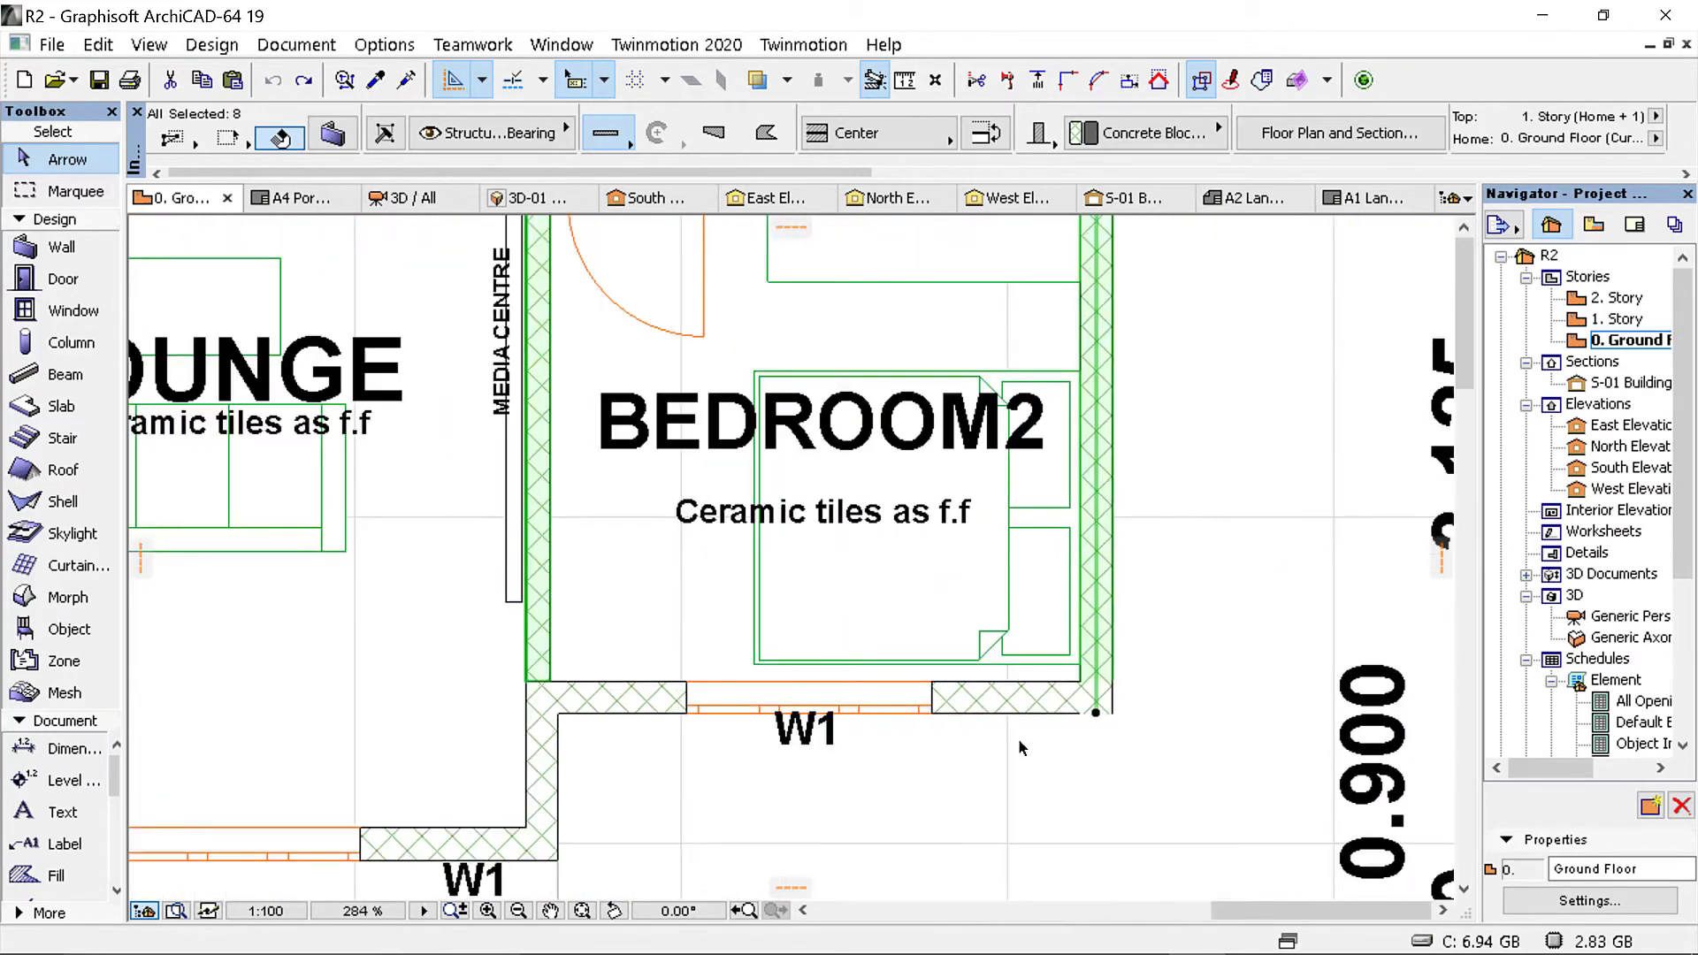
shift+click(1033, 692)
scroll(973, 619, down, 3)
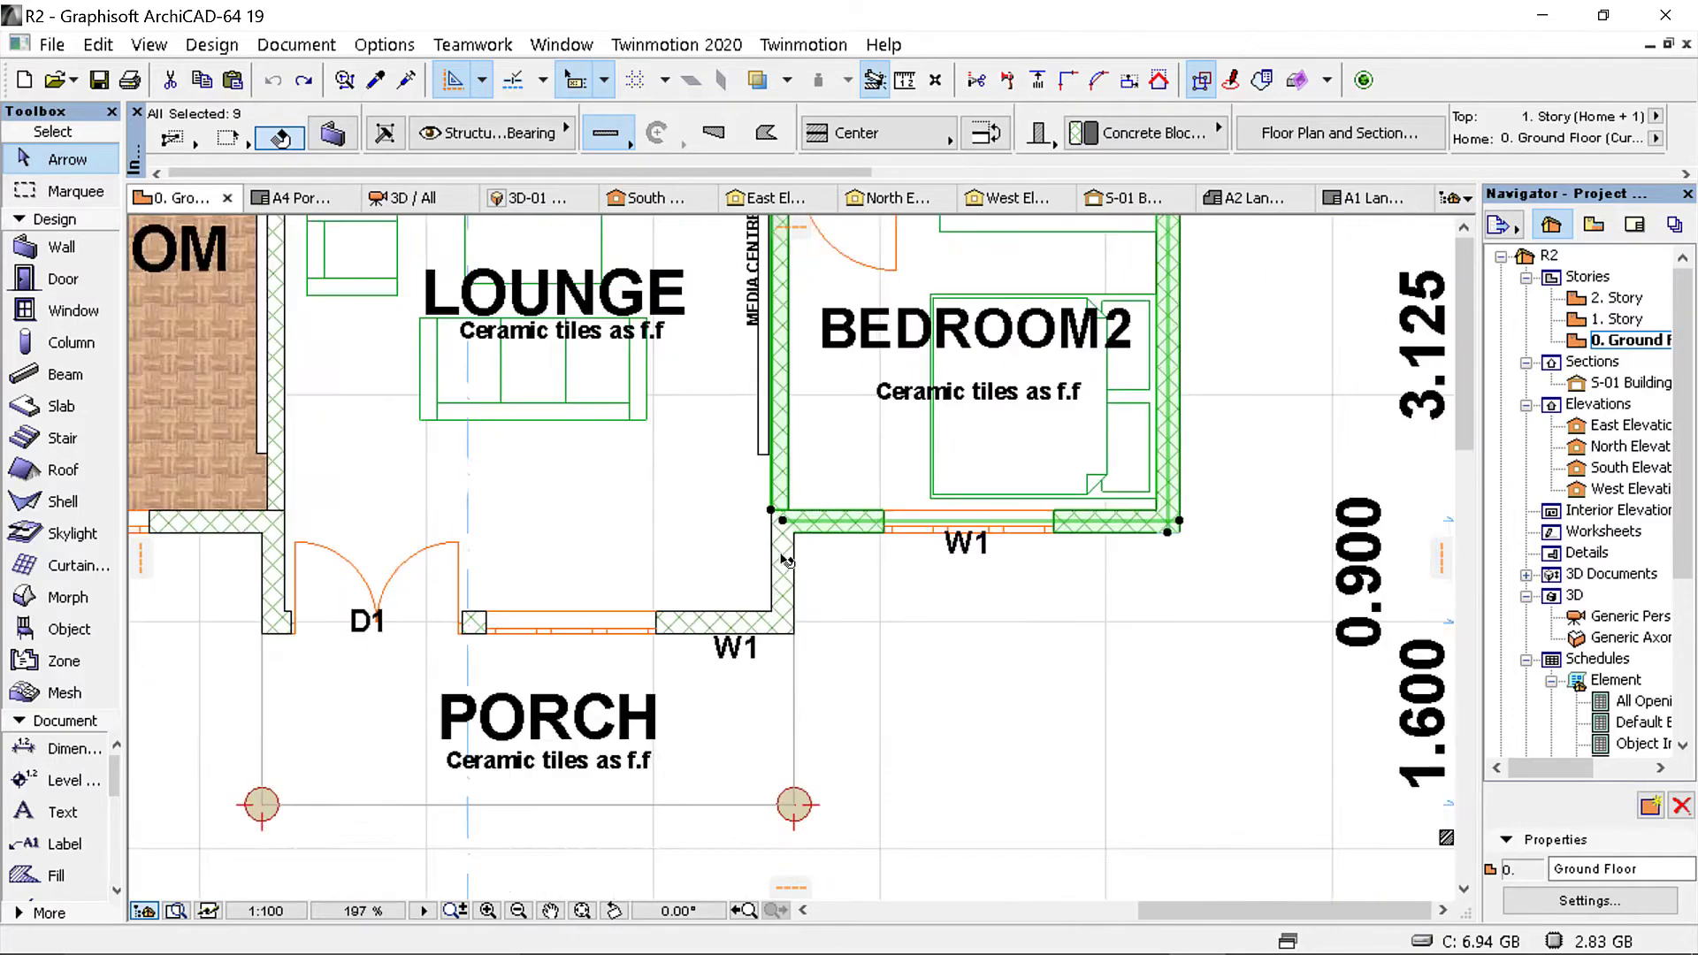
scroll(782, 583, up, 5)
scroll(960, 469, down, 4)
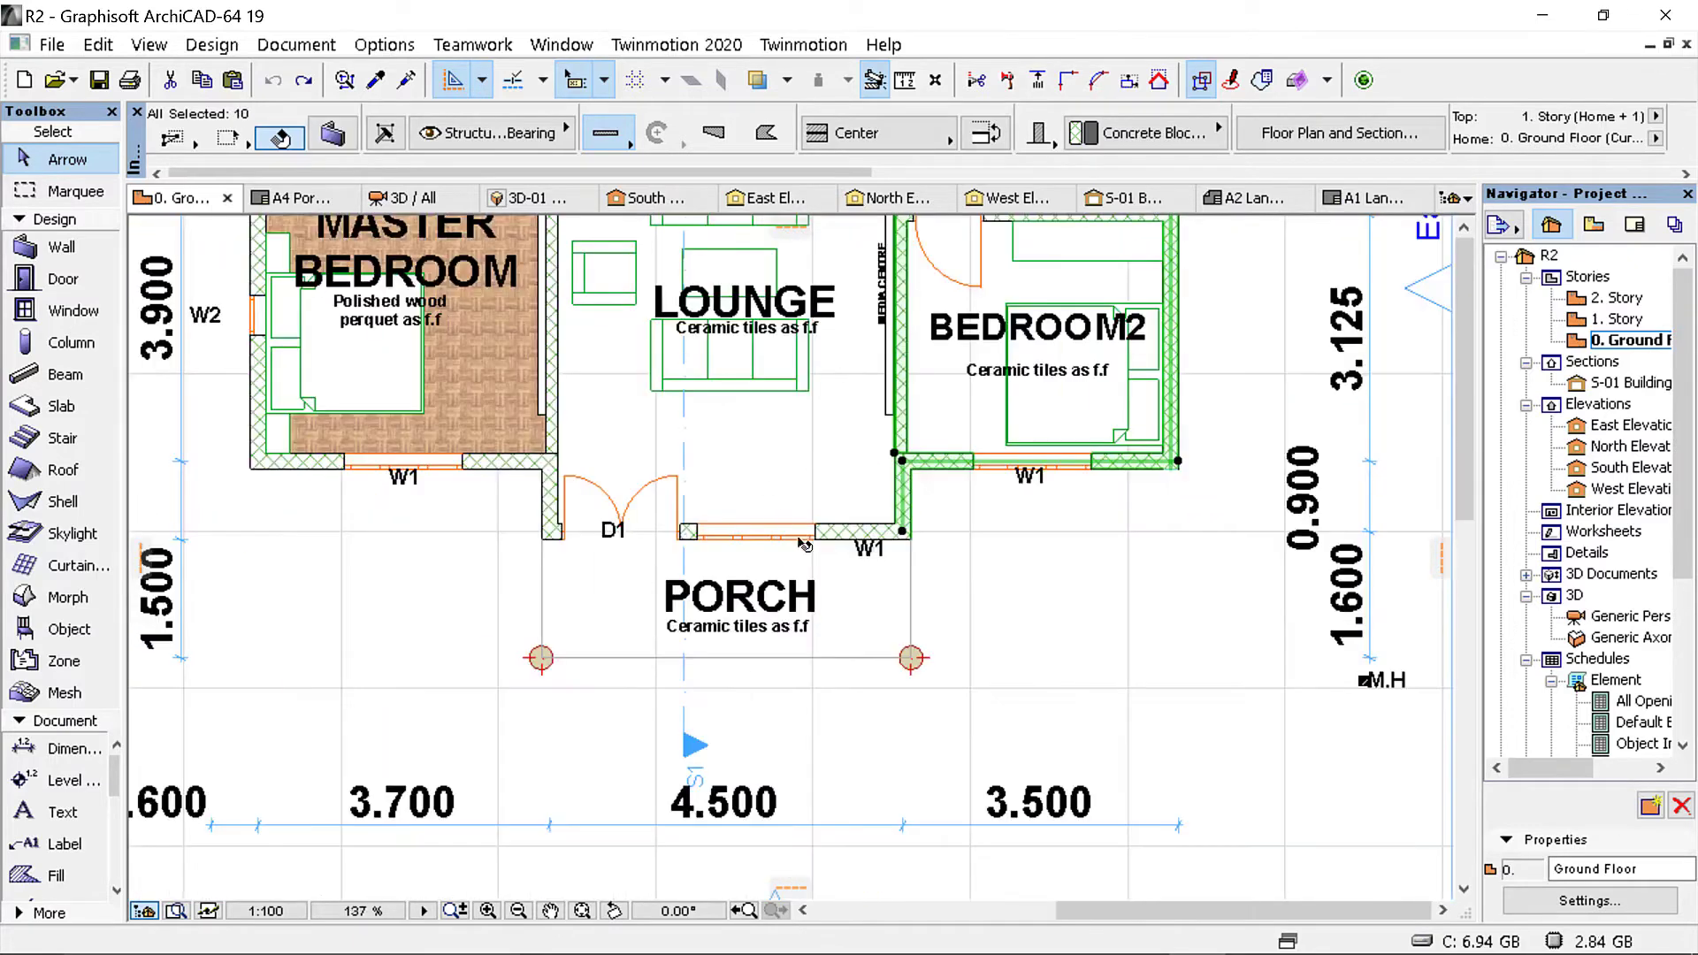
scroll(909, 553, up, 5)
shift+click(941, 502)
scroll(1113, 521, down, 3)
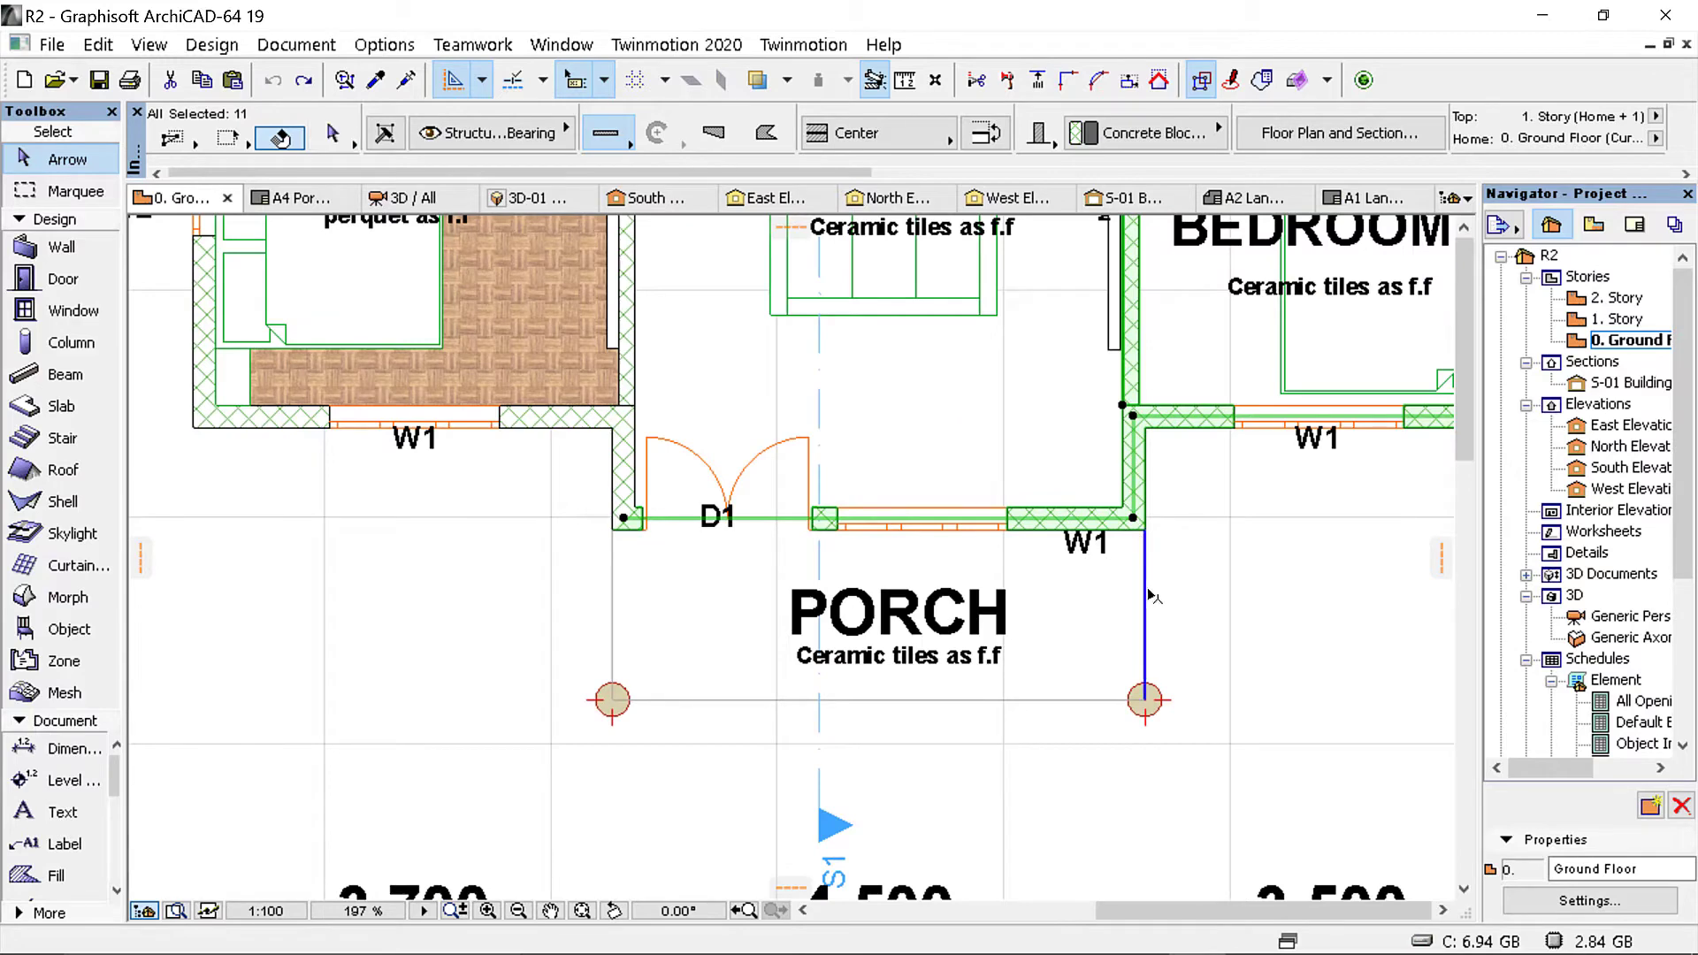
shift+click(1145, 594)
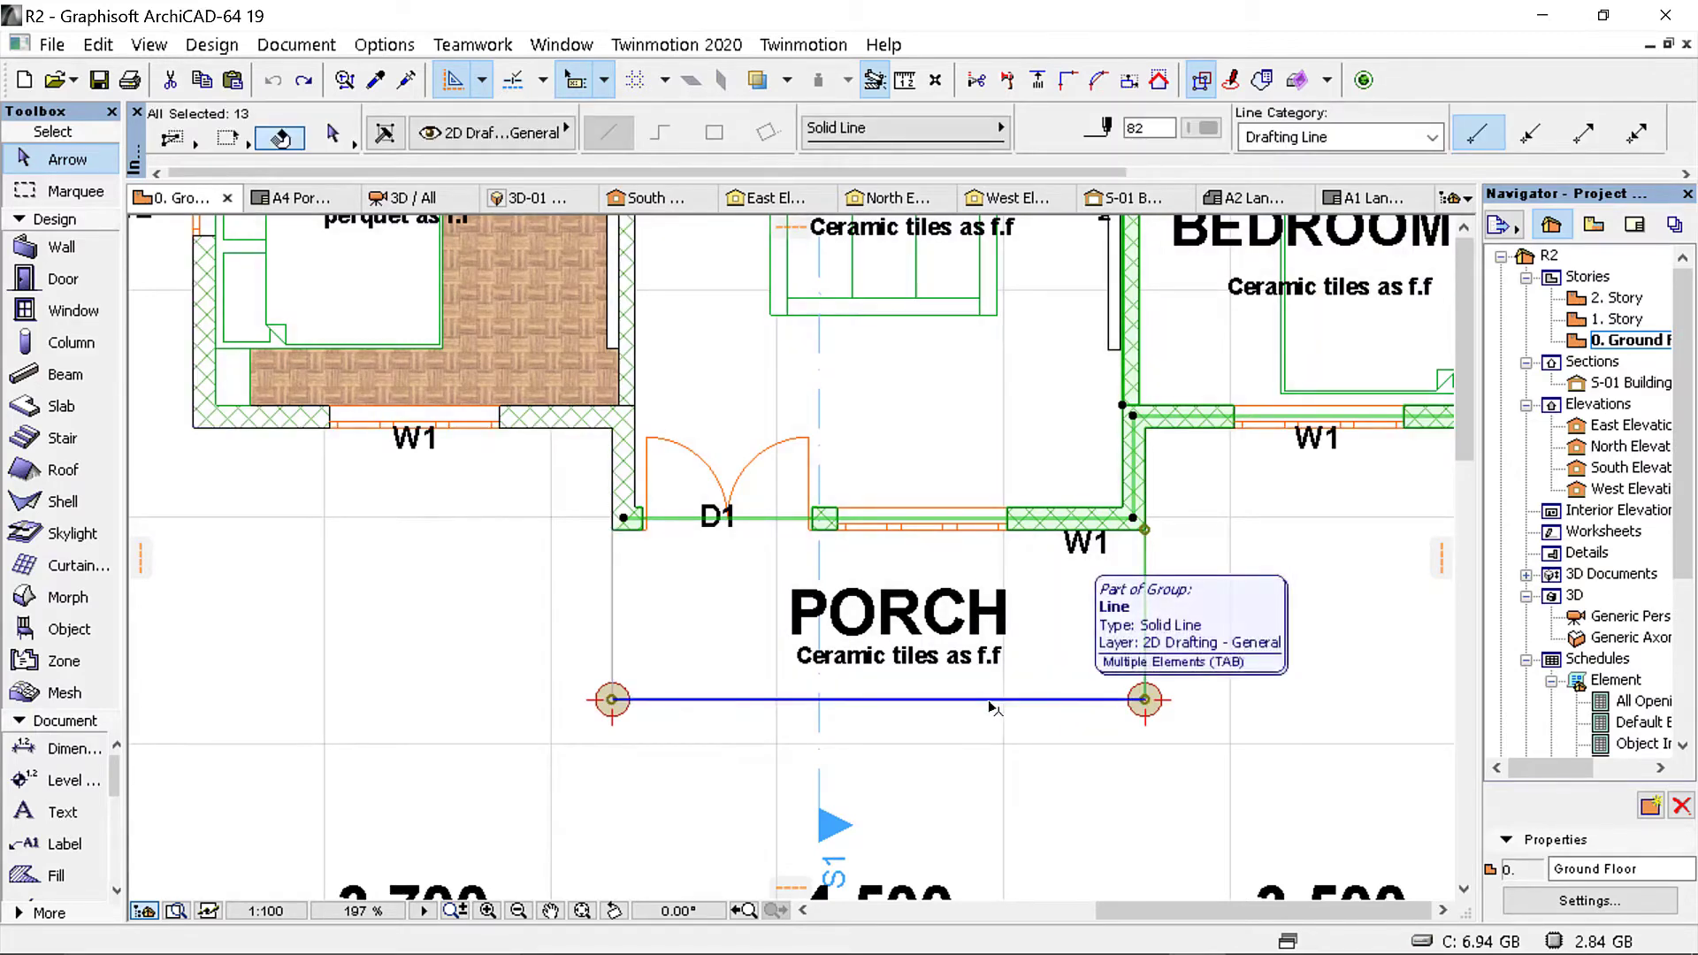
Step: Add the porch side wall, master bedroom bottom wall, walk-in closet wall and WC top wall, completing 21 elements
shift+click(624, 475)
shift+click(586, 427)
scroll(587, 426, down, 5)
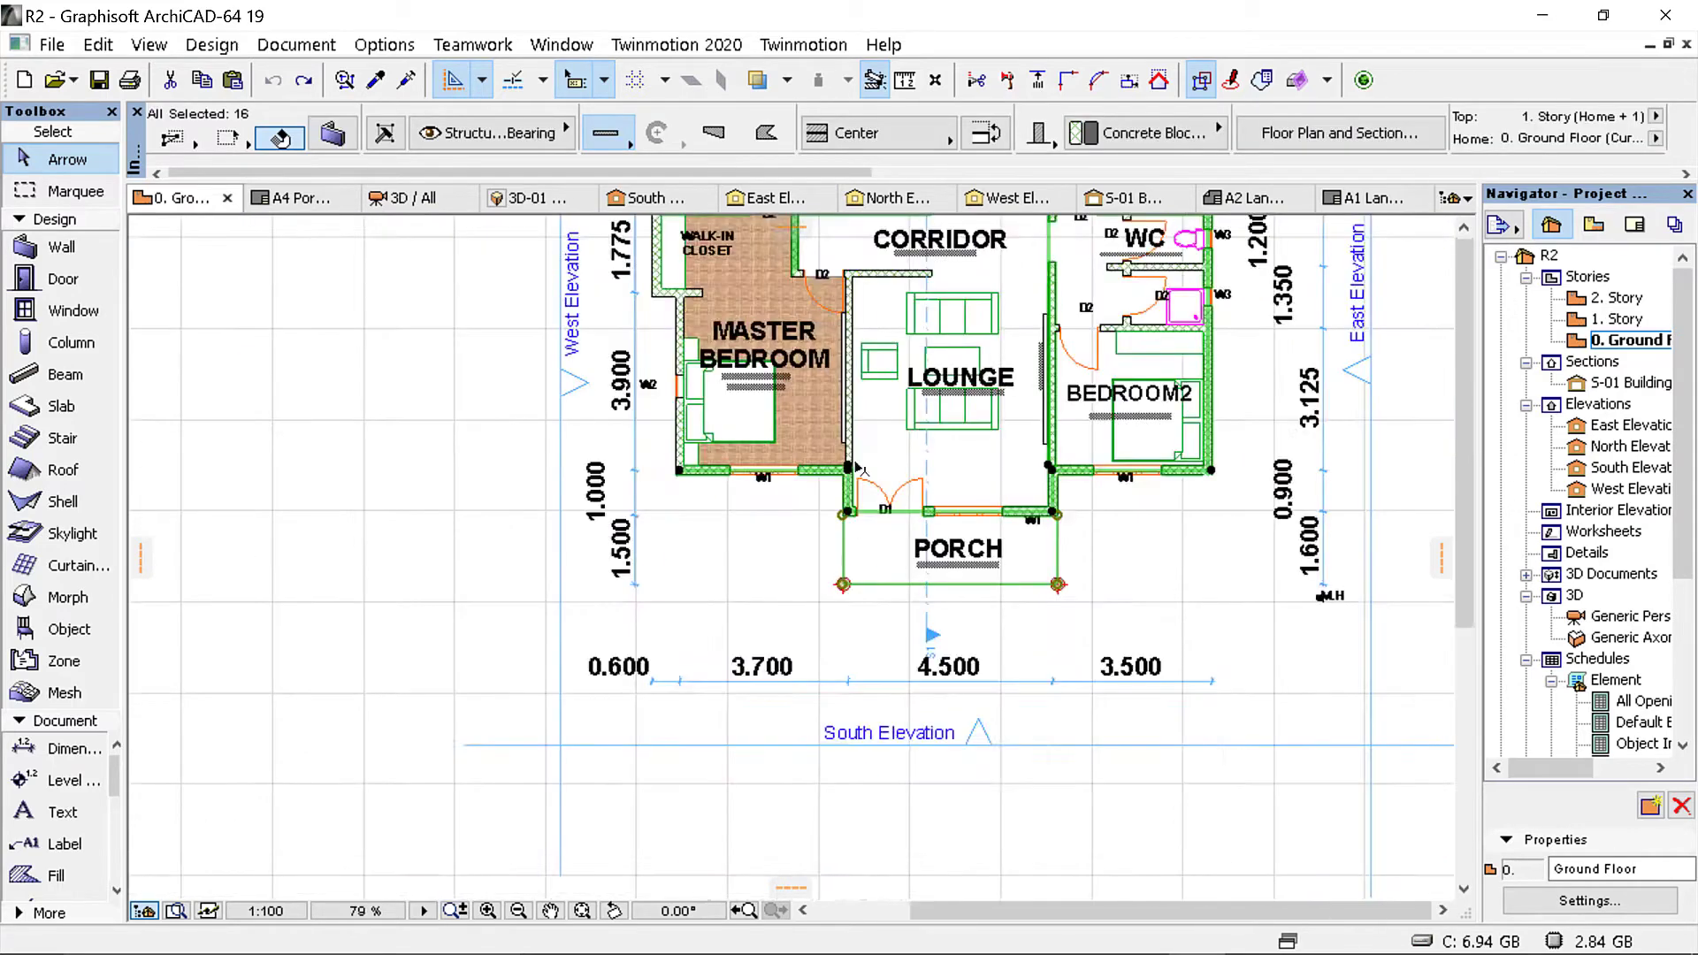
scroll(785, 495, up, 5)
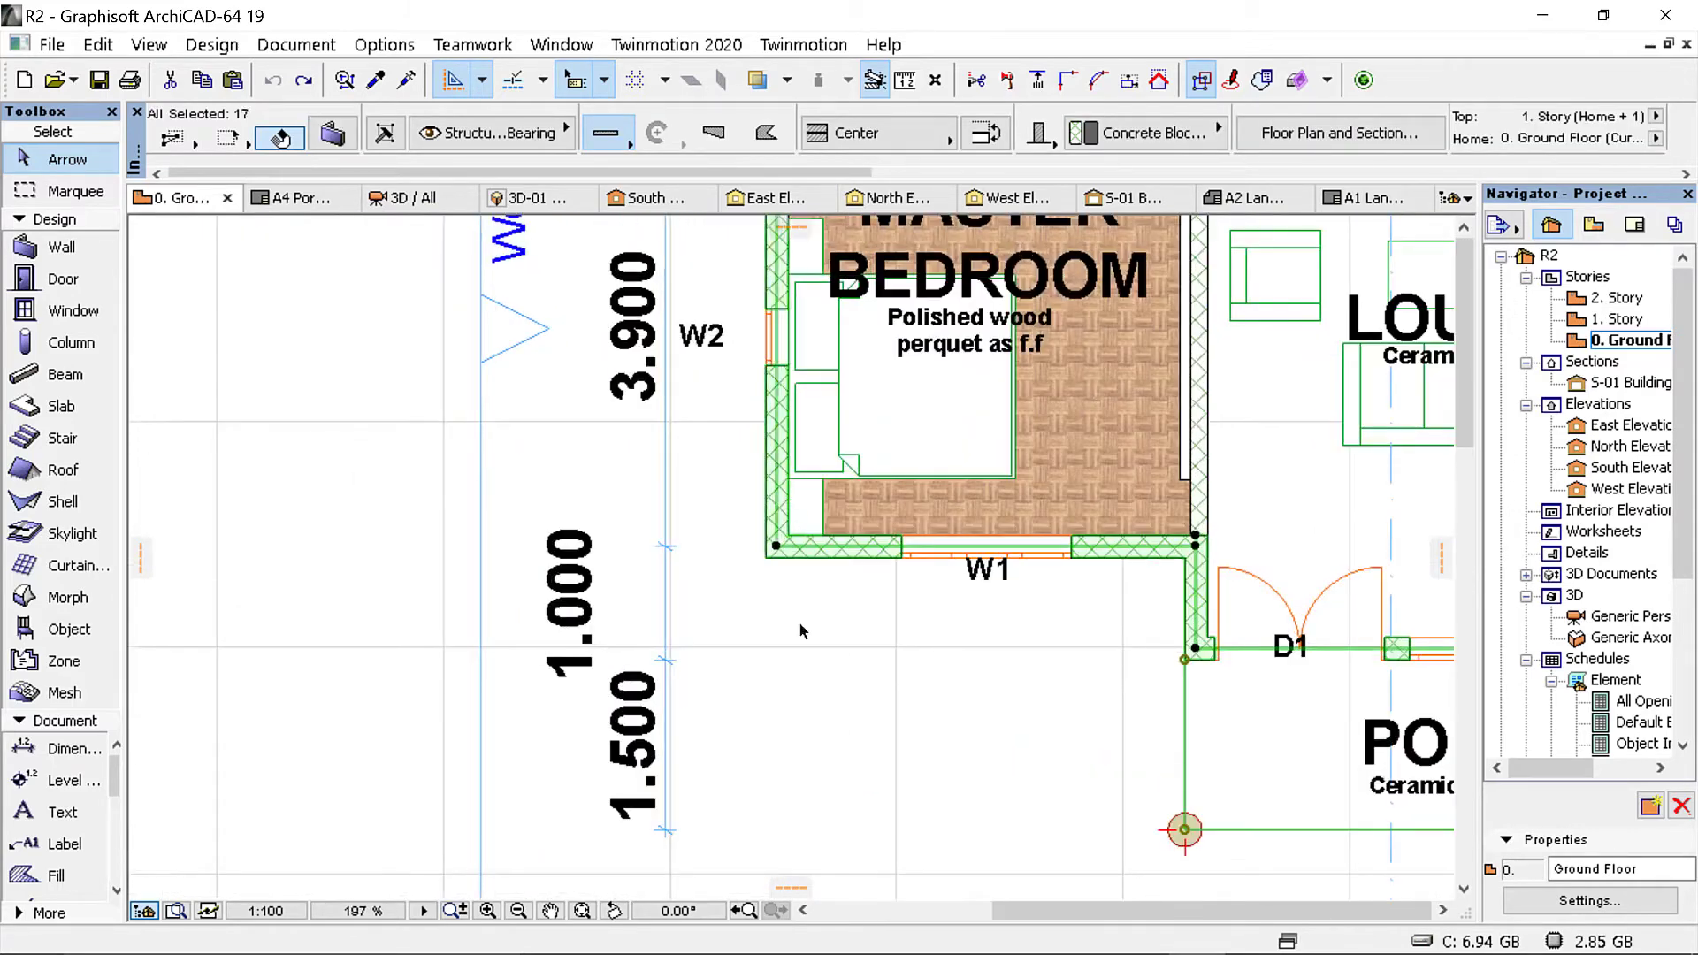
scroll(800, 631, down, 3)
scroll(749, 319, up, 4)
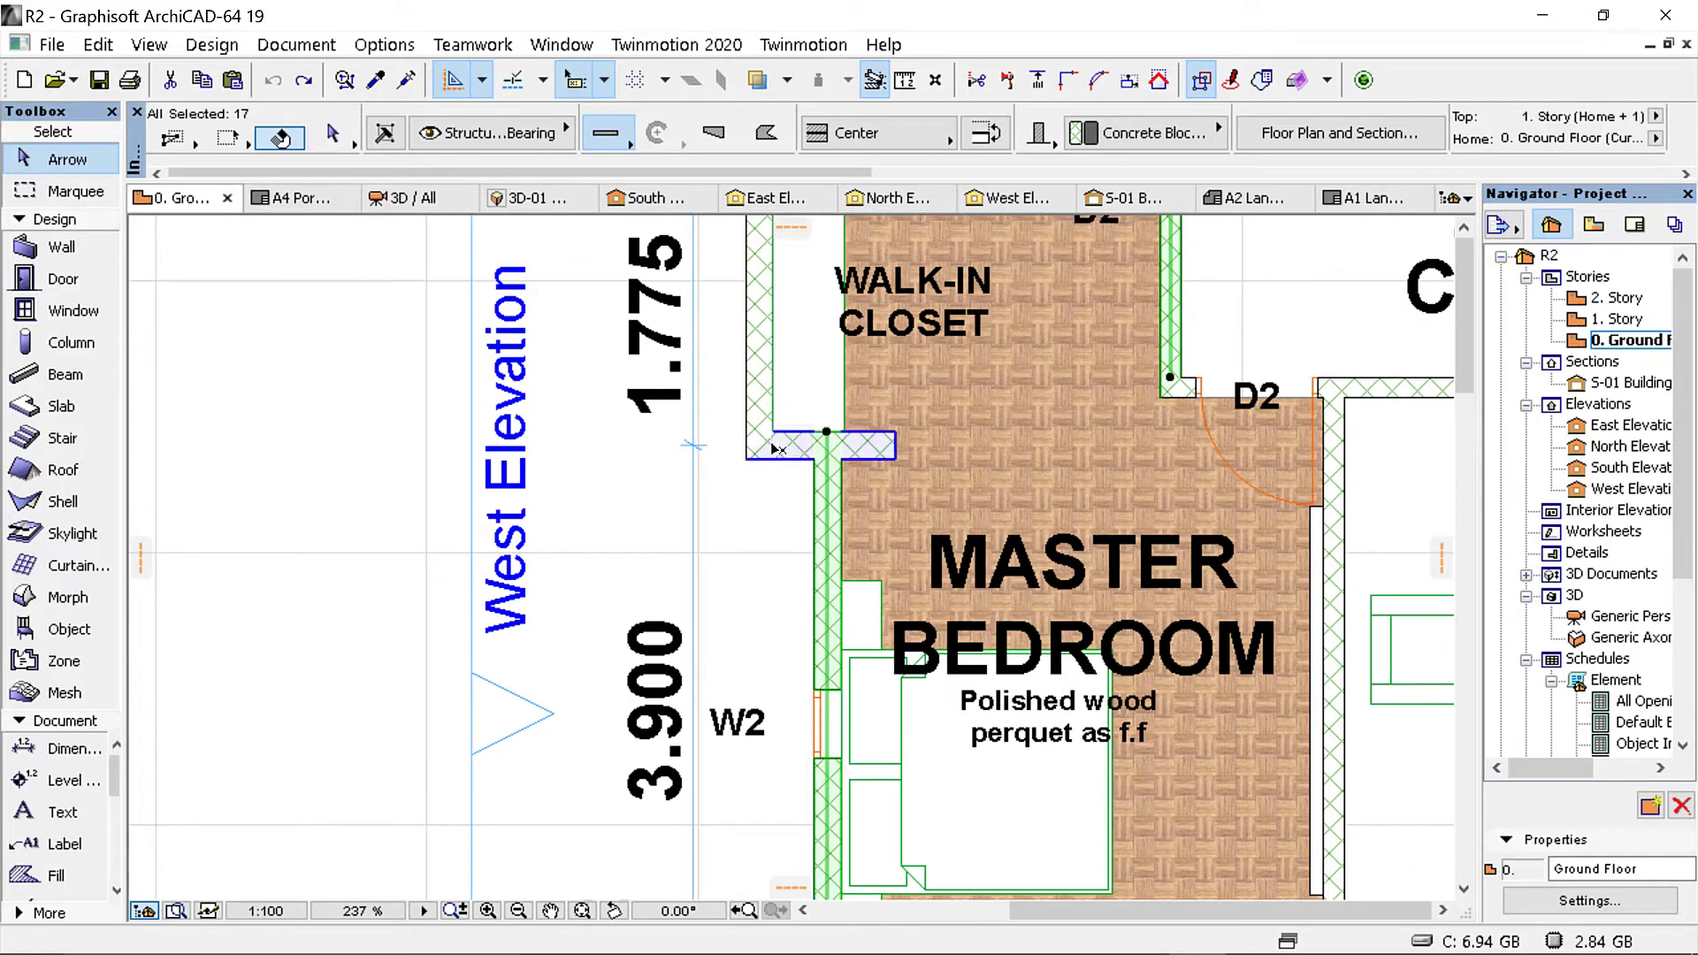
shift+click(766, 392)
scroll(701, 442, down, 4)
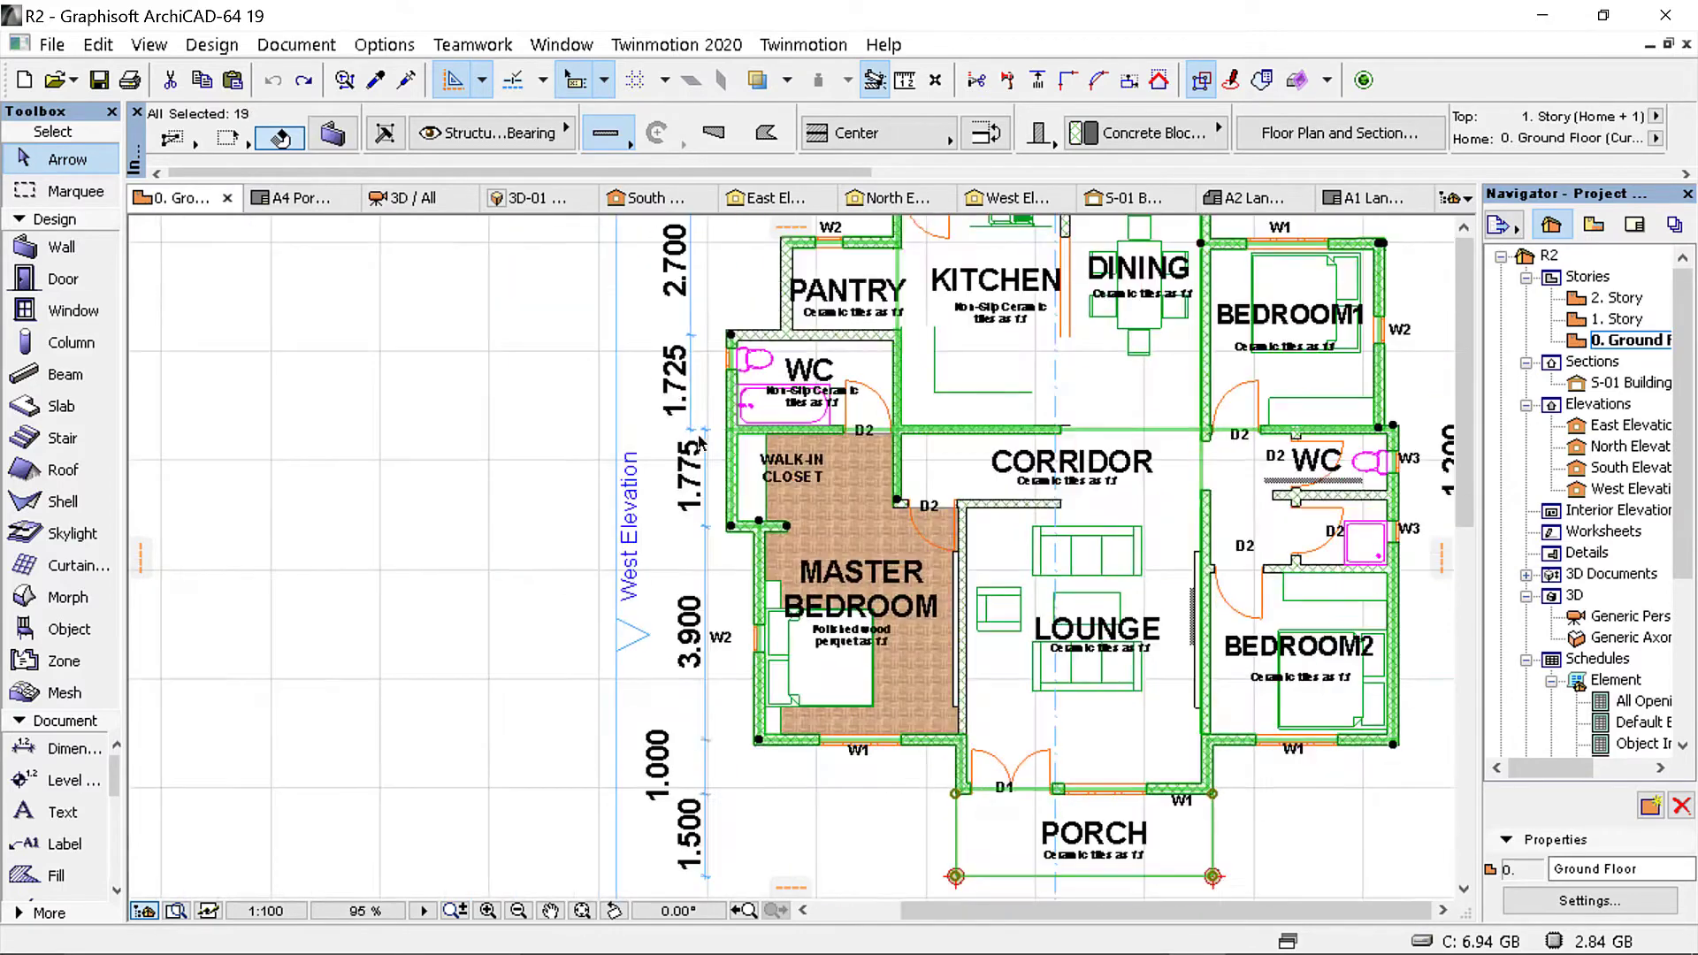
scroll(757, 308, up, 5)
shift+click(724, 492)
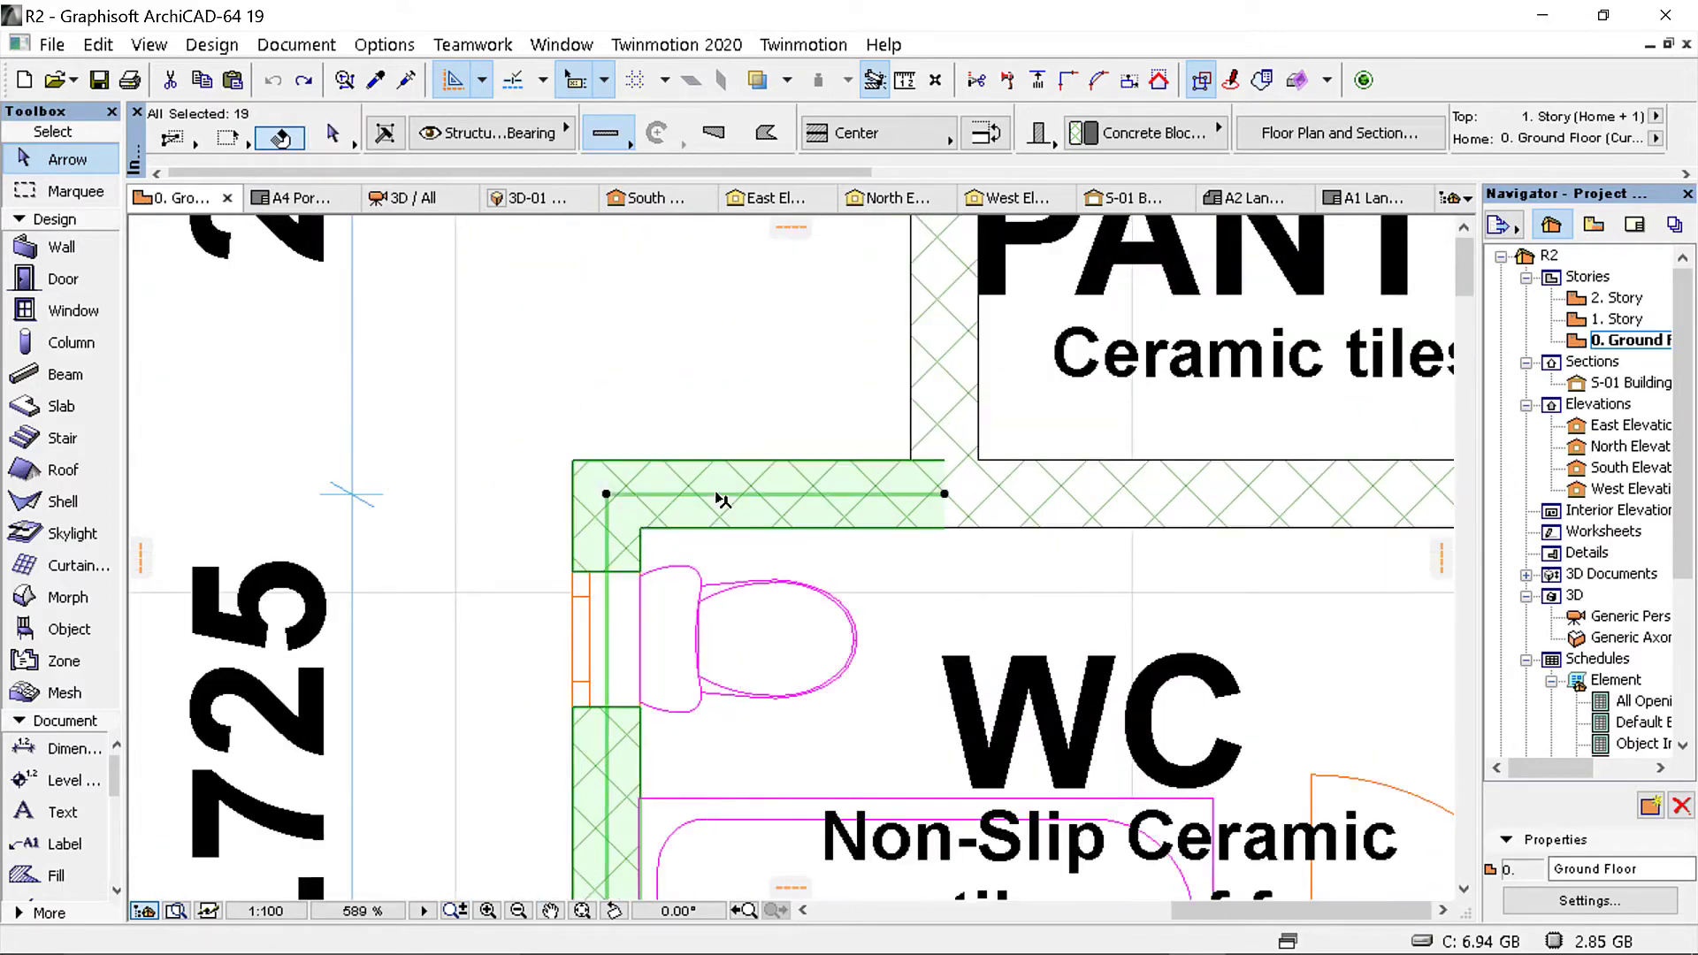
scroll(791, 450, down, 4)
scroll(800, 447, up, 5)
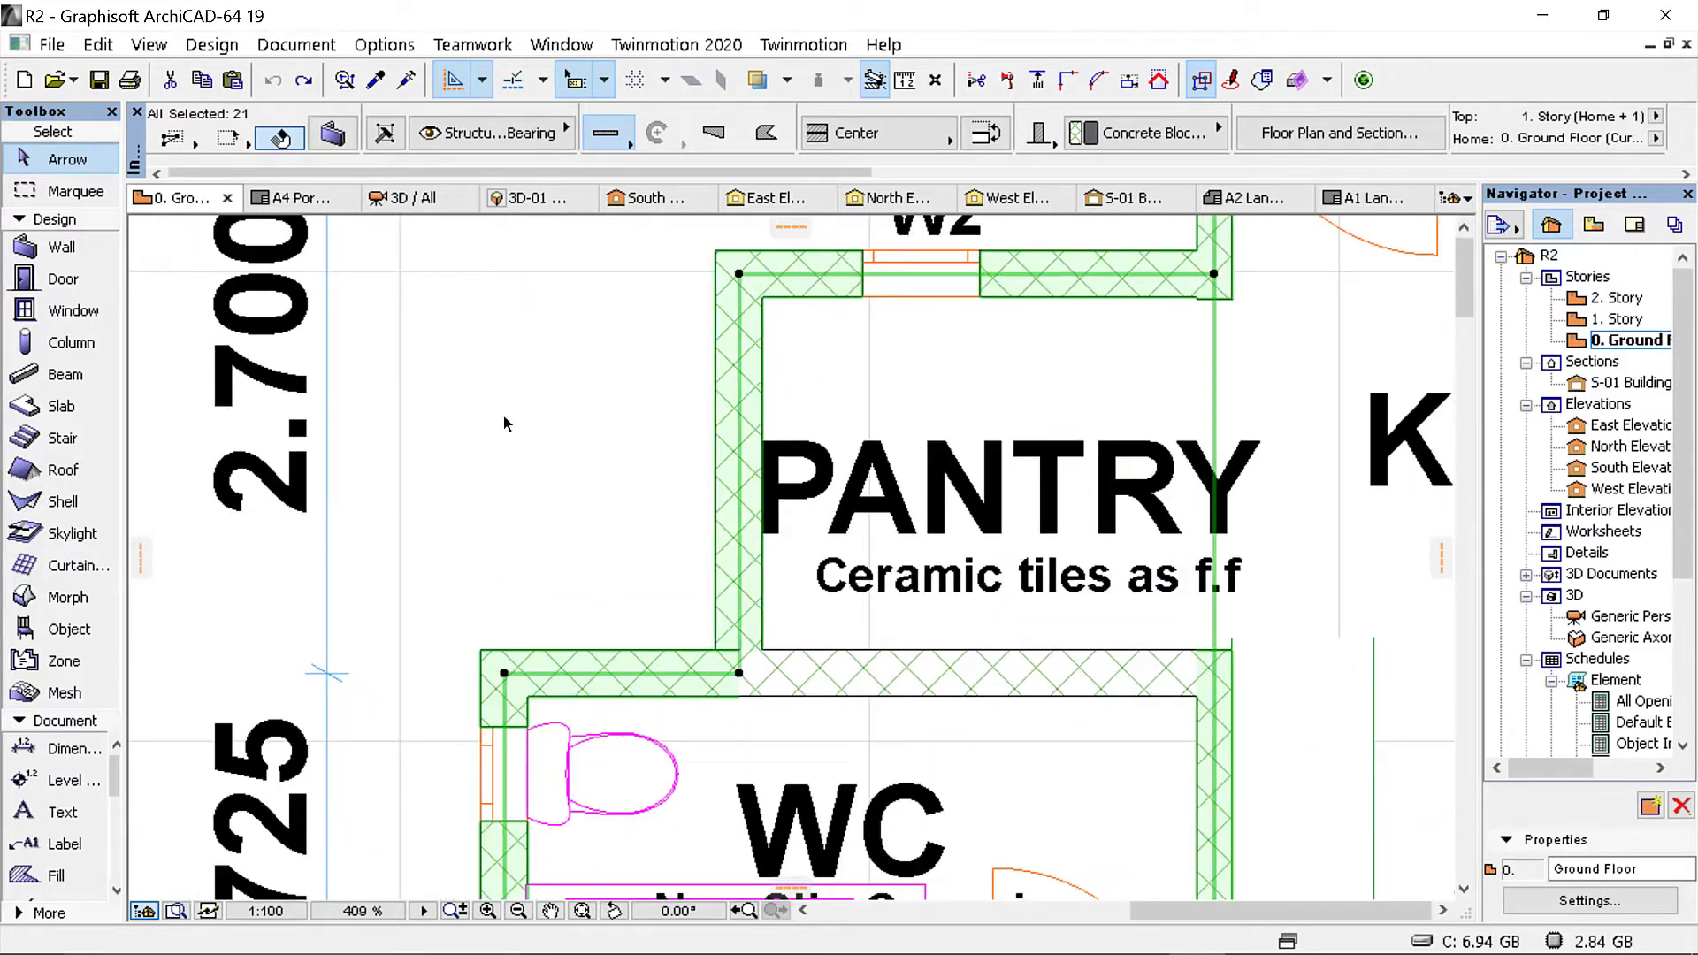
scroll(504, 423, down, 6)
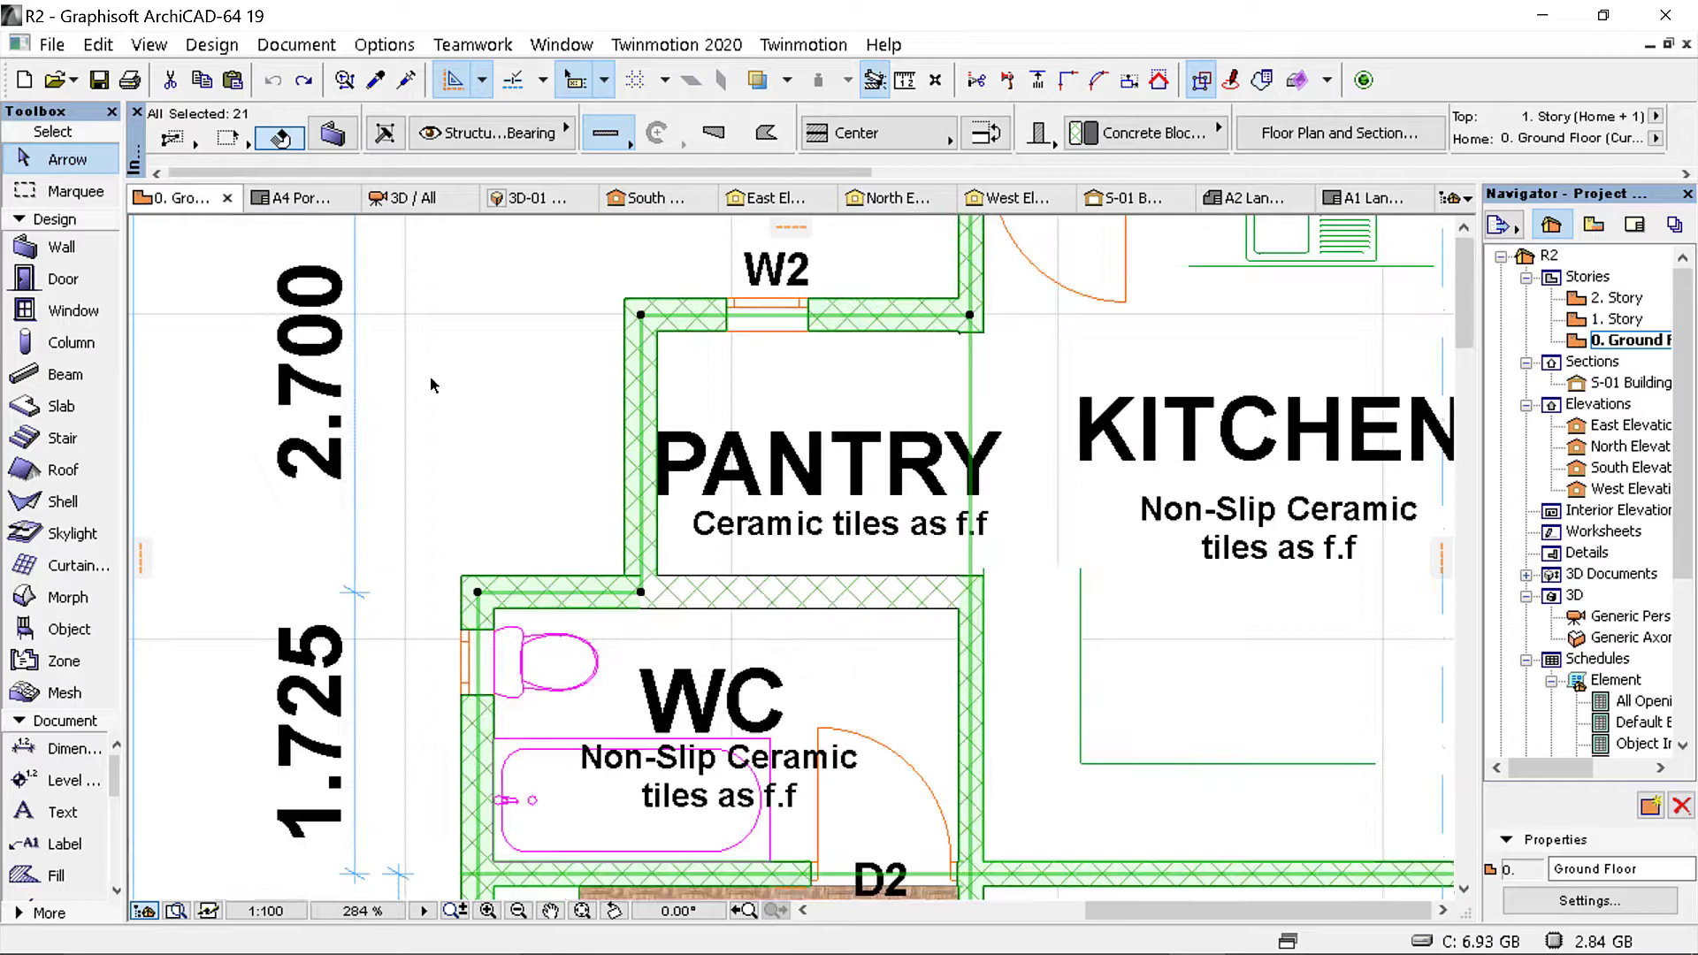
scroll(741, 686, up, 4)
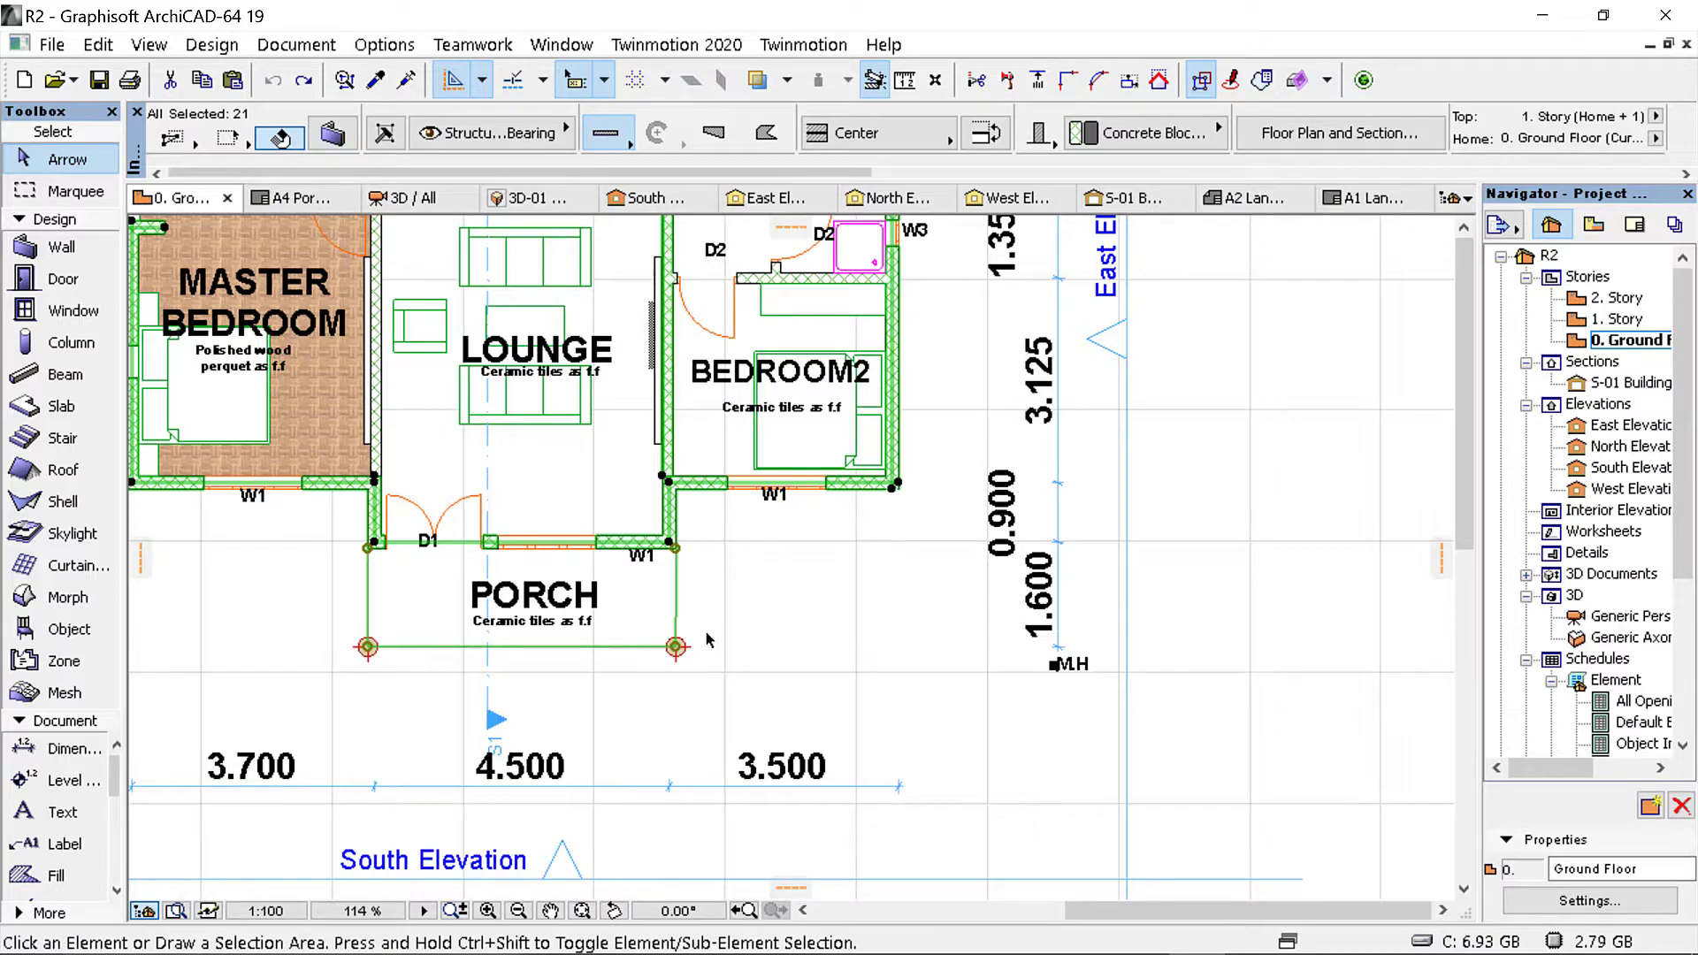
Step: Drag a copy of the selected walls and openings about 24969 mm right, using the porch corner as reference
right_click(677, 652)
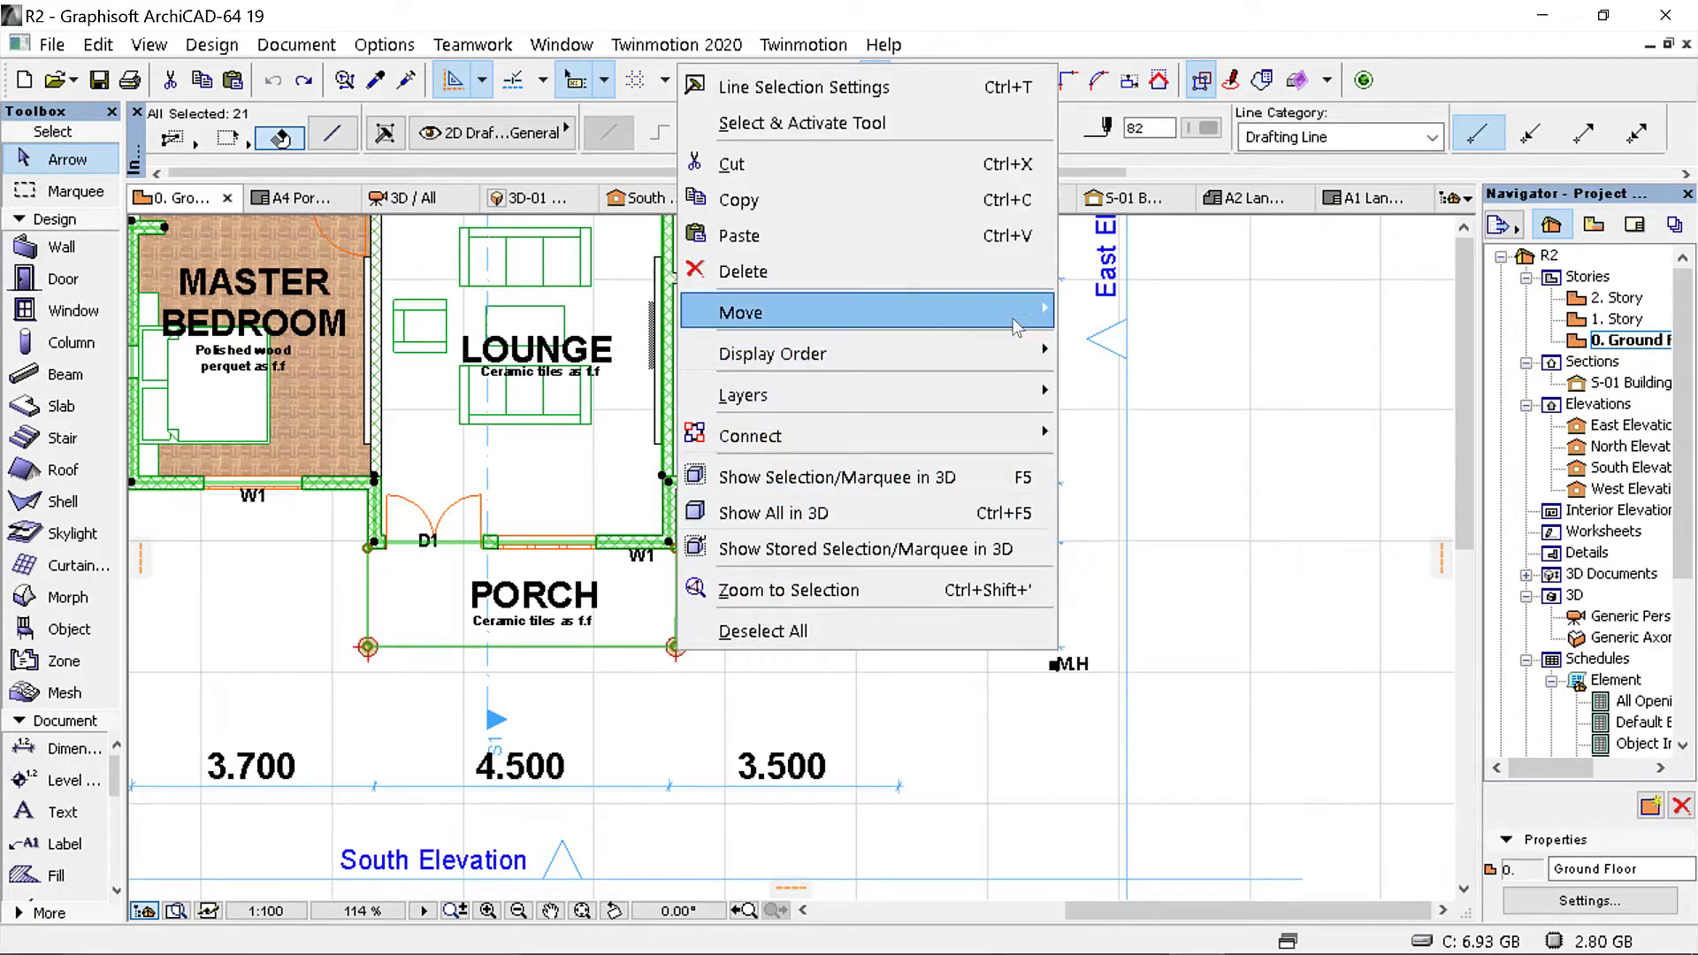
mouse_move(1052, 314)
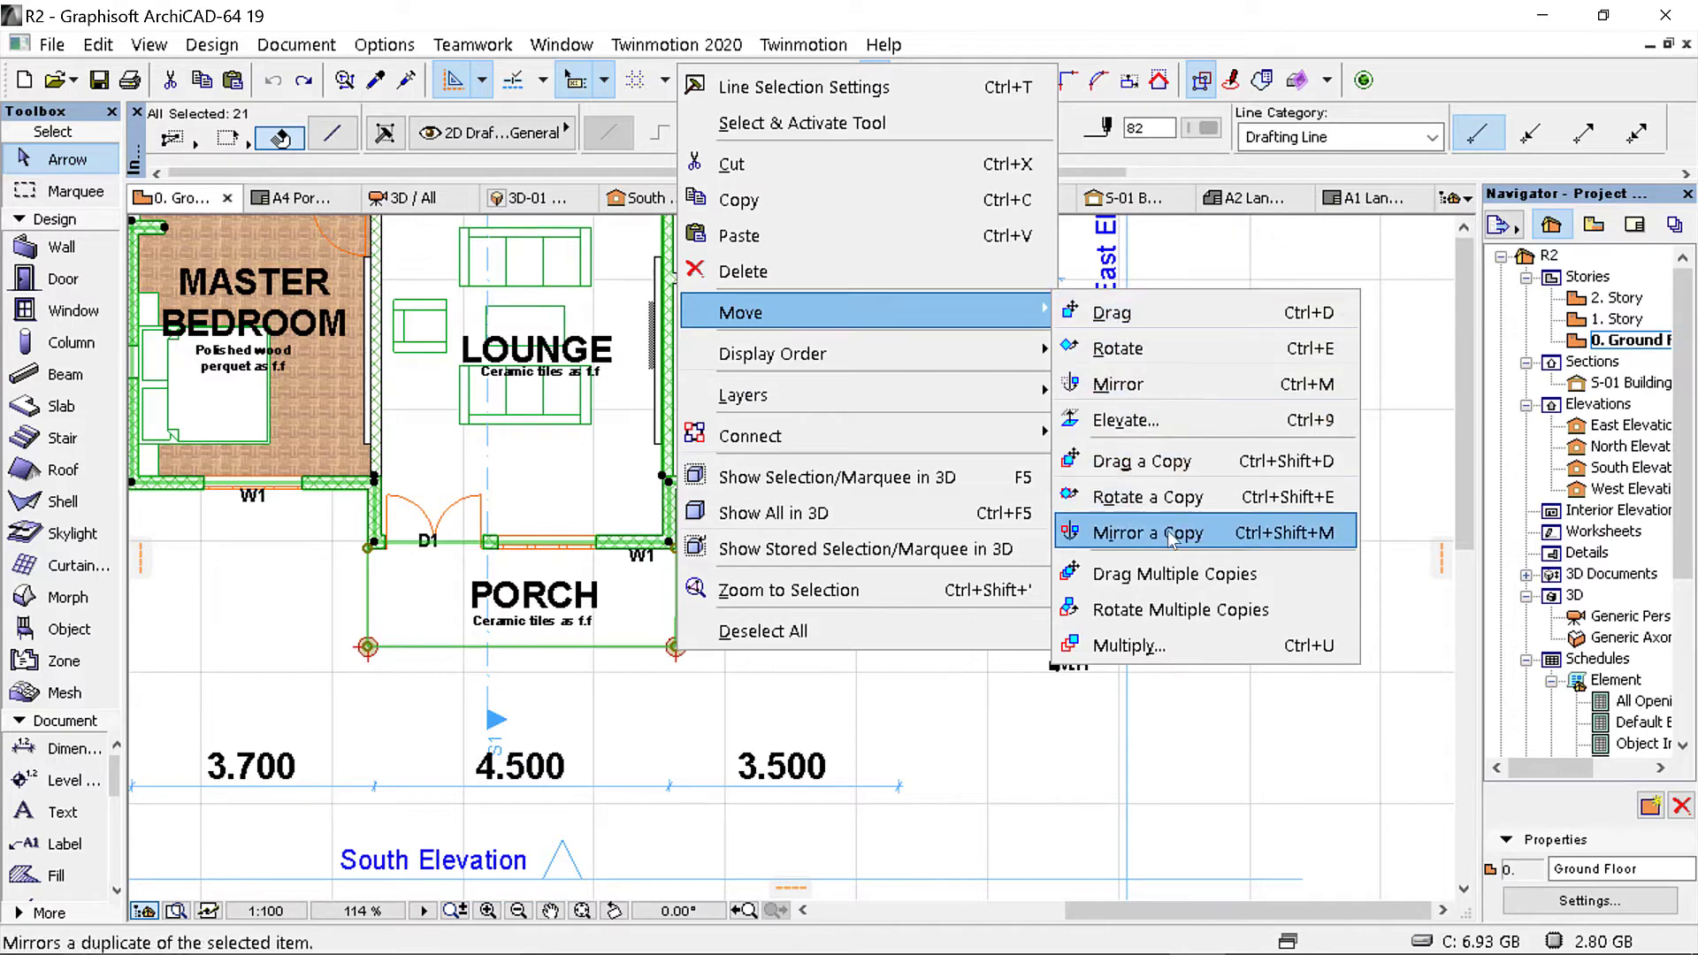
click(1150, 461)
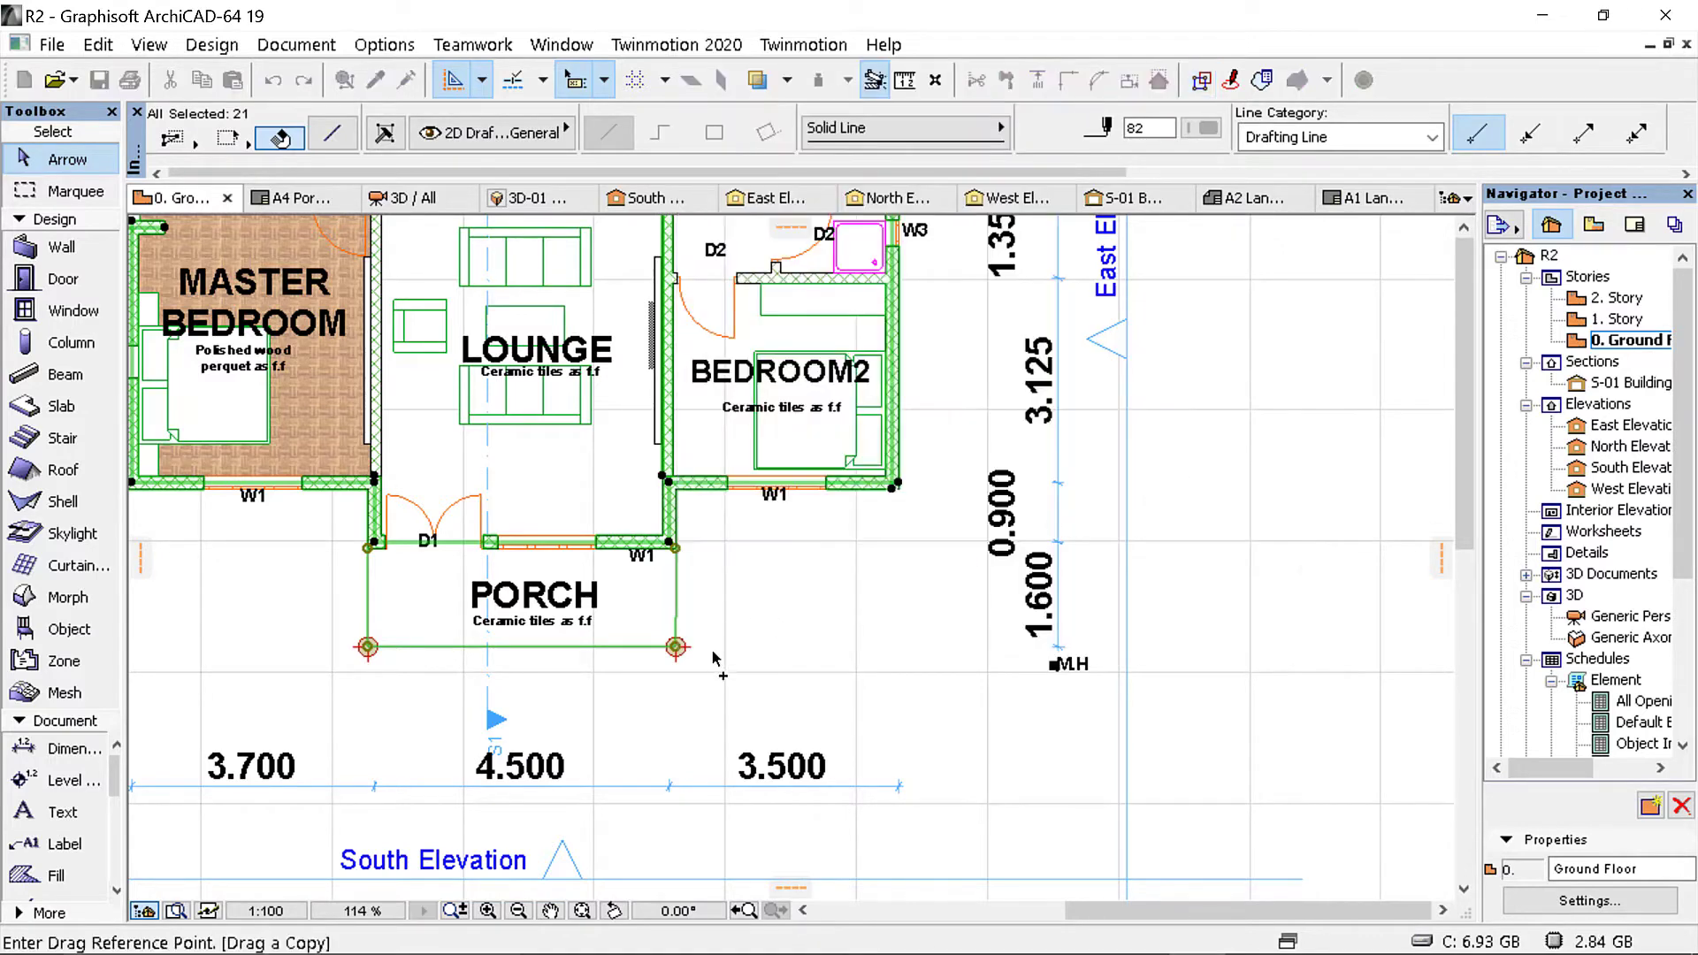
scroll(655, 640, up, 4)
click(649, 612)
scroll(649, 612, down, 8)
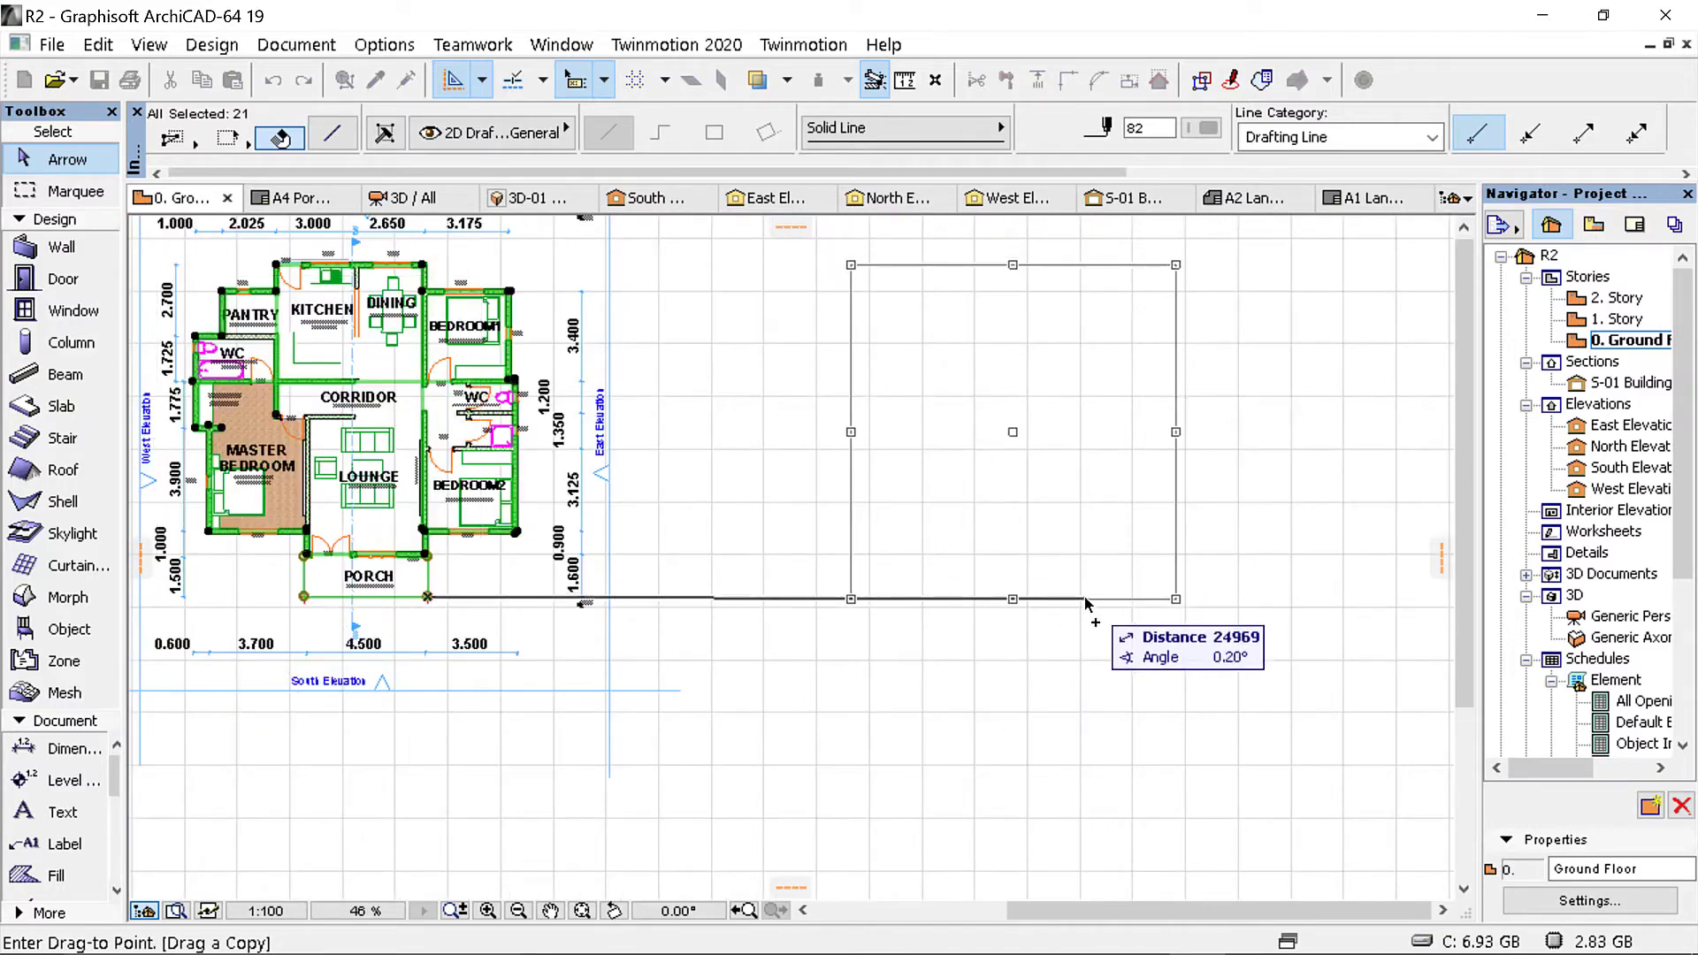
click(1084, 596)
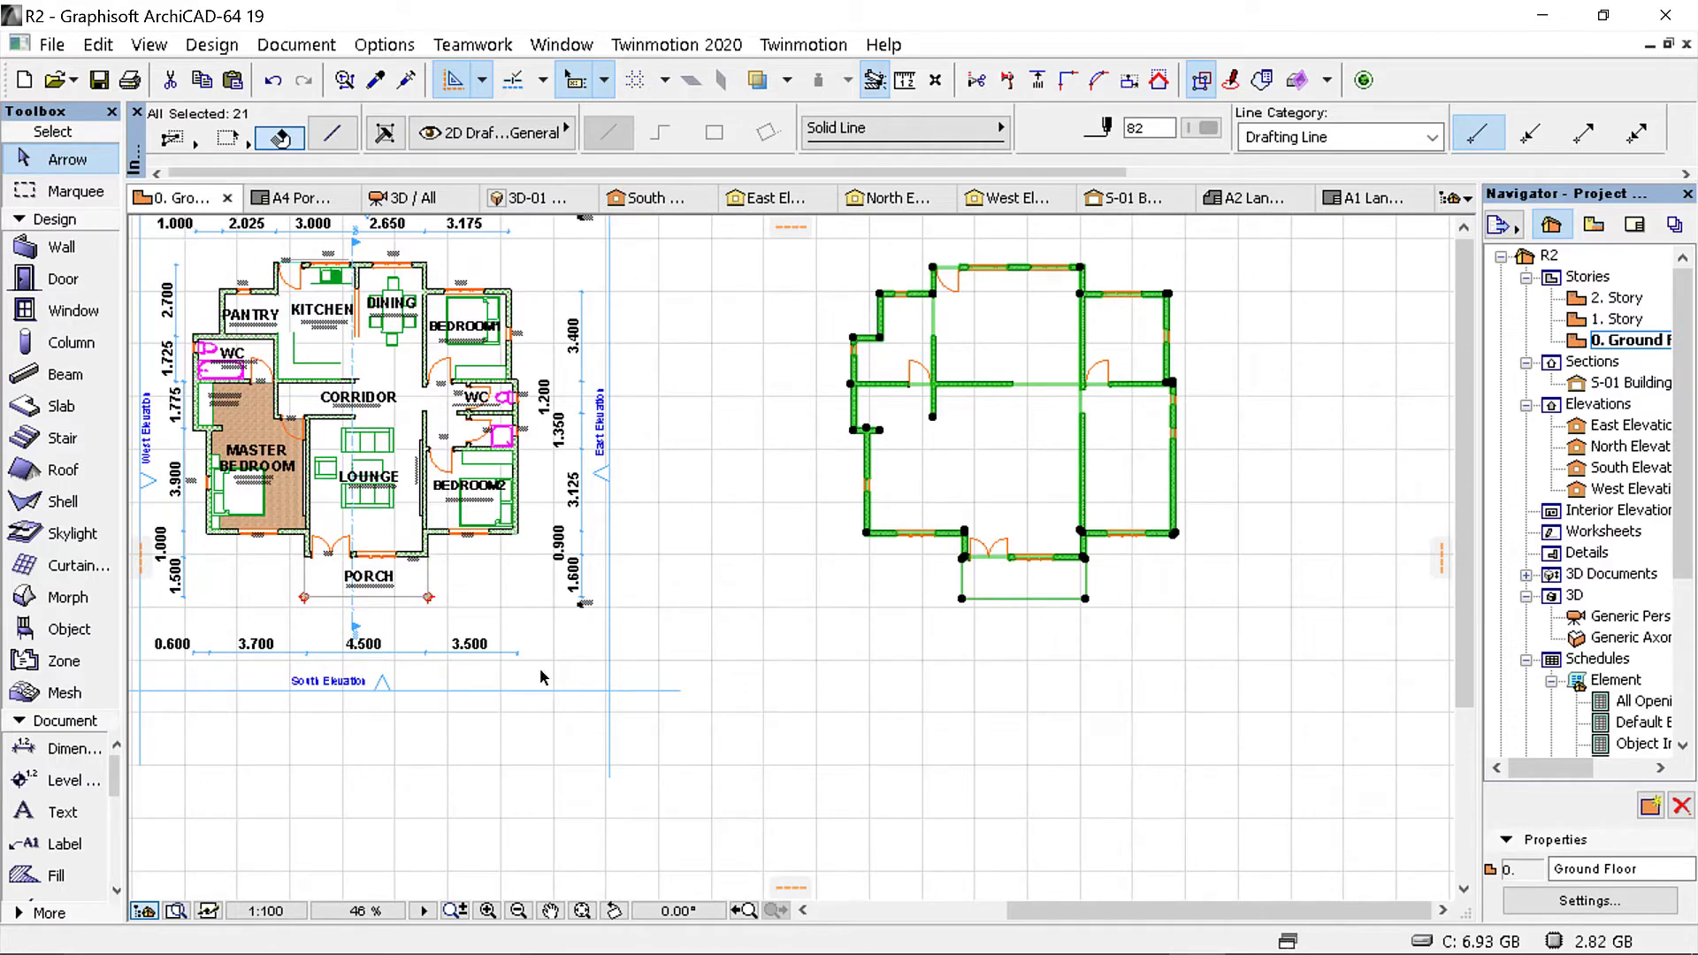
scroll(1036, 442, up, 2)
Step: Stretch the copied plan's top-right wall from its endpoint to meet the outer corner
click(1036, 442)
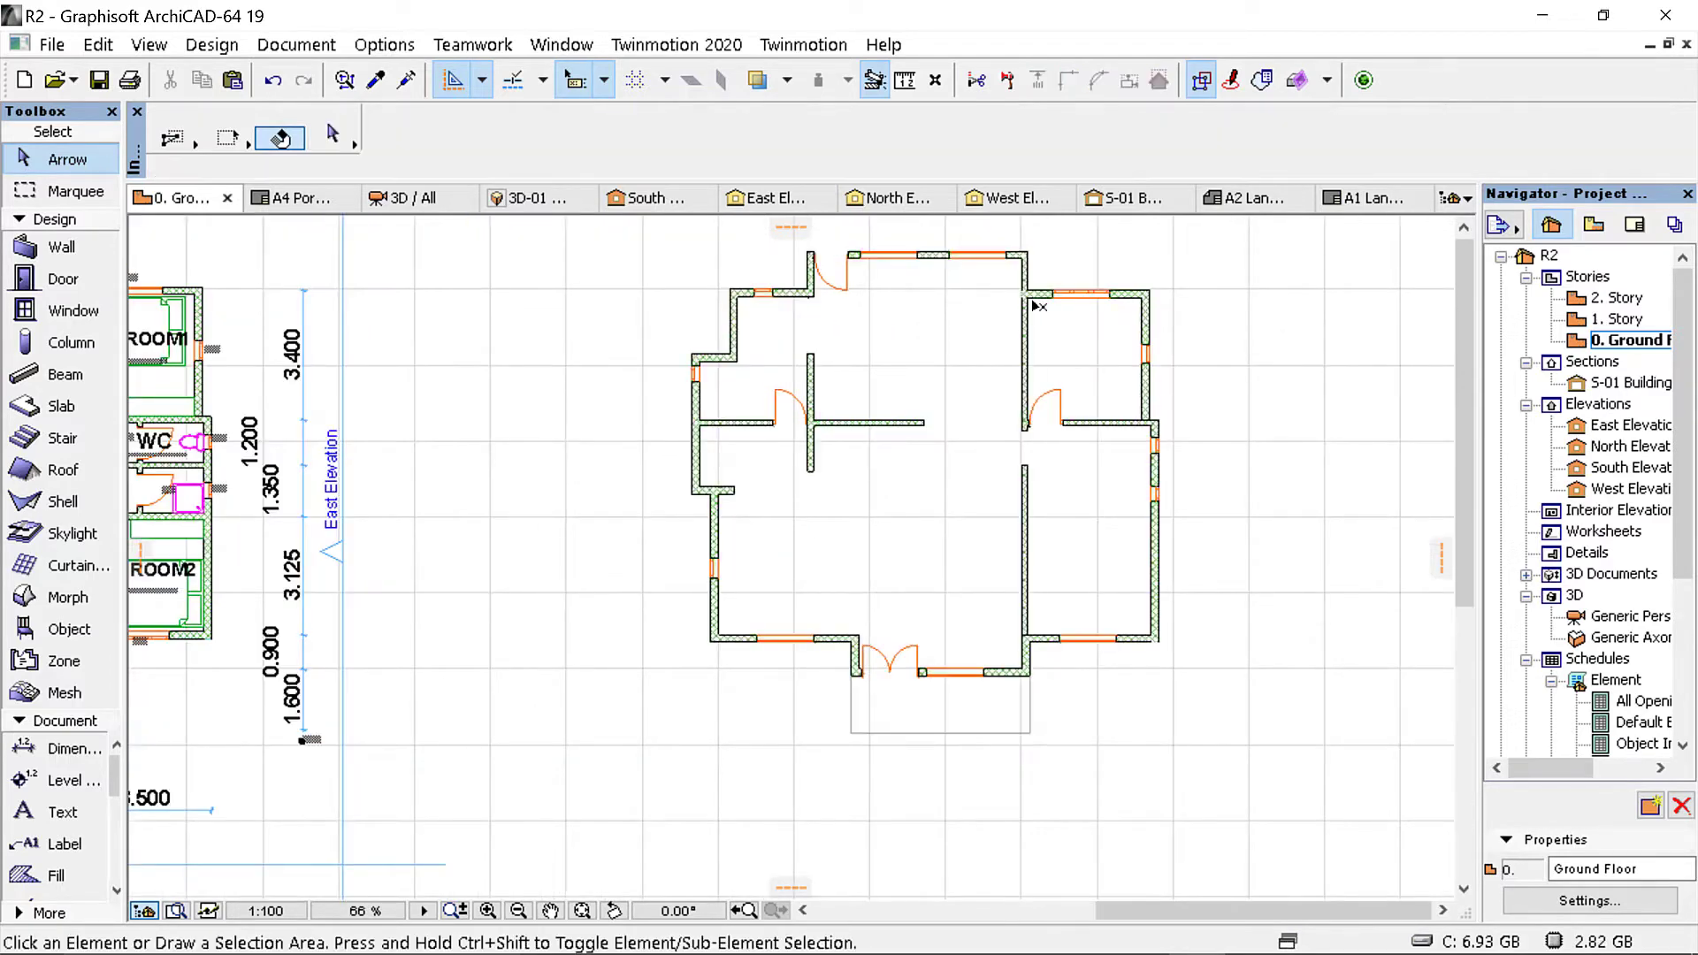
scroll(1038, 319, up, 5)
click(1038, 276)
scroll(1039, 275, down, 1)
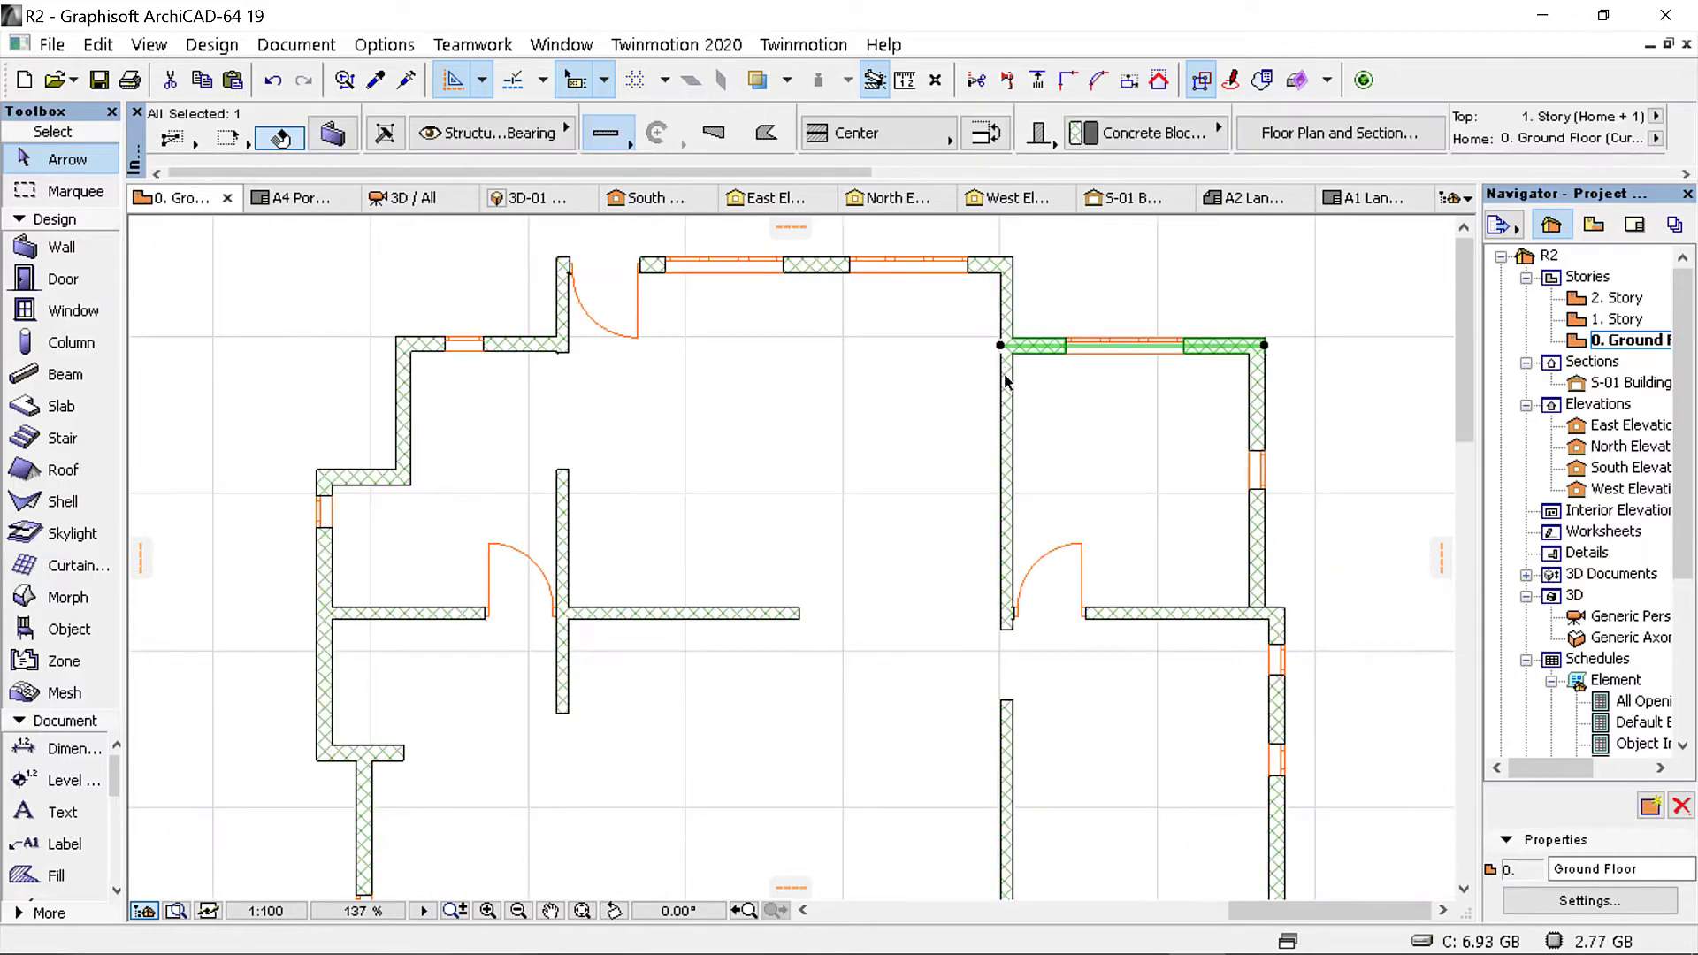
scroll(1011, 387, down, 4)
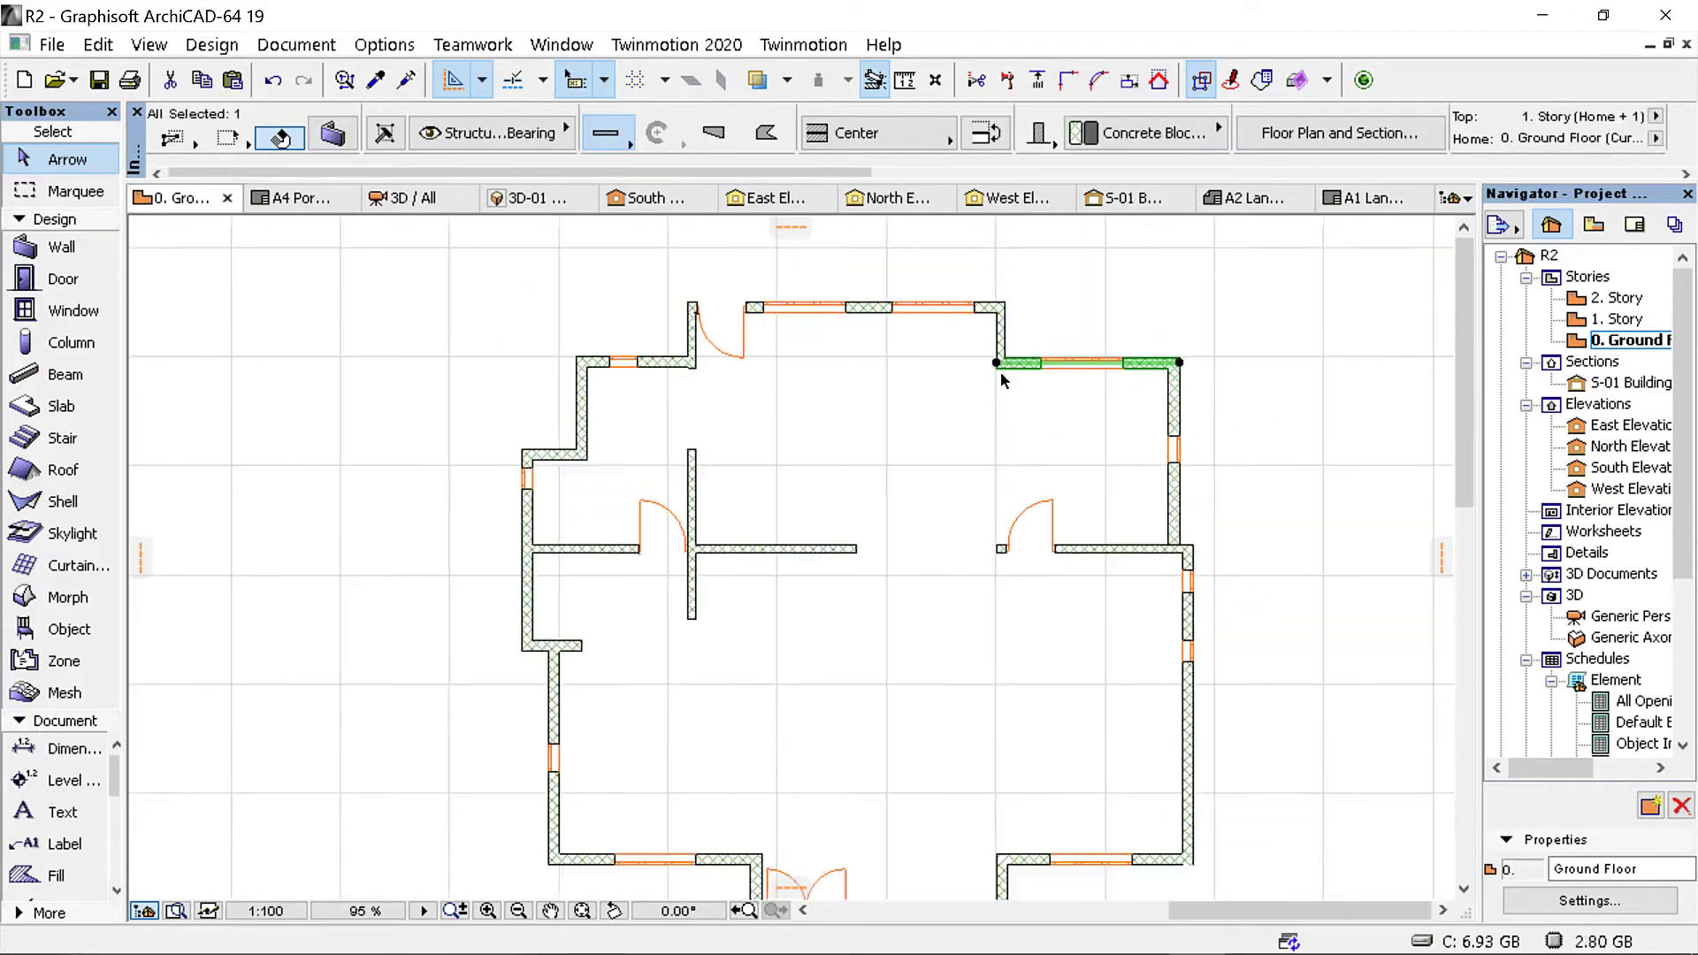
scroll(1081, 500, up, 2)
scroll(1101, 433, up, 6)
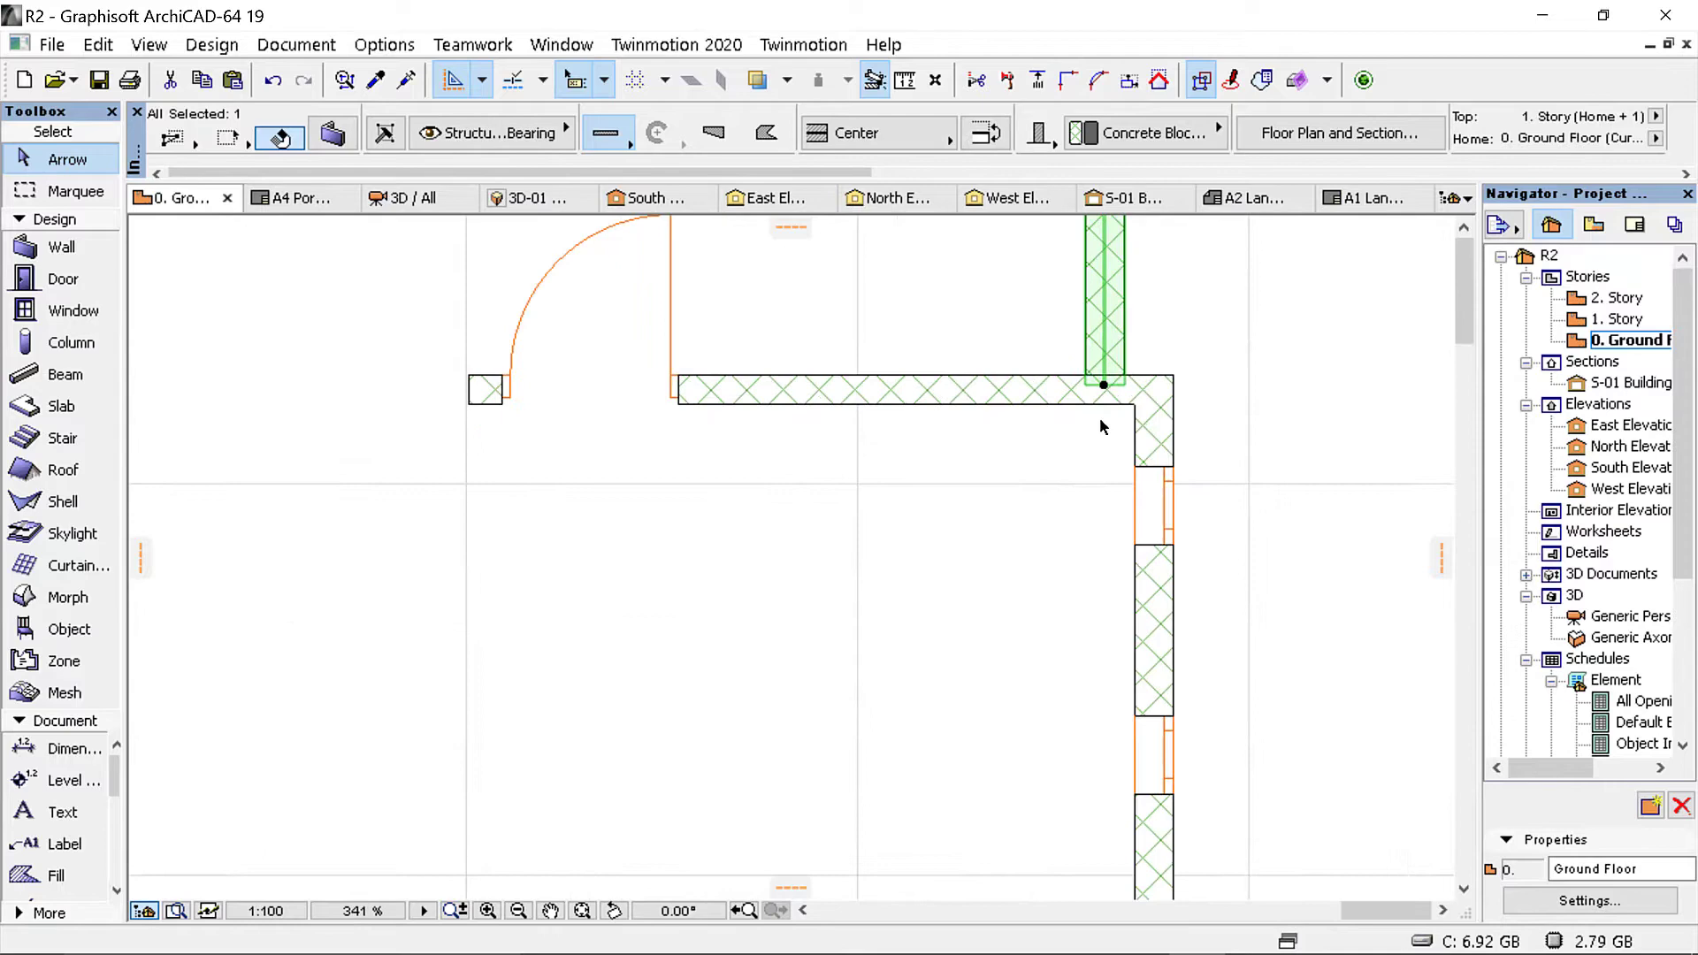
click(1104, 387)
scroll(1106, 388, up, 6)
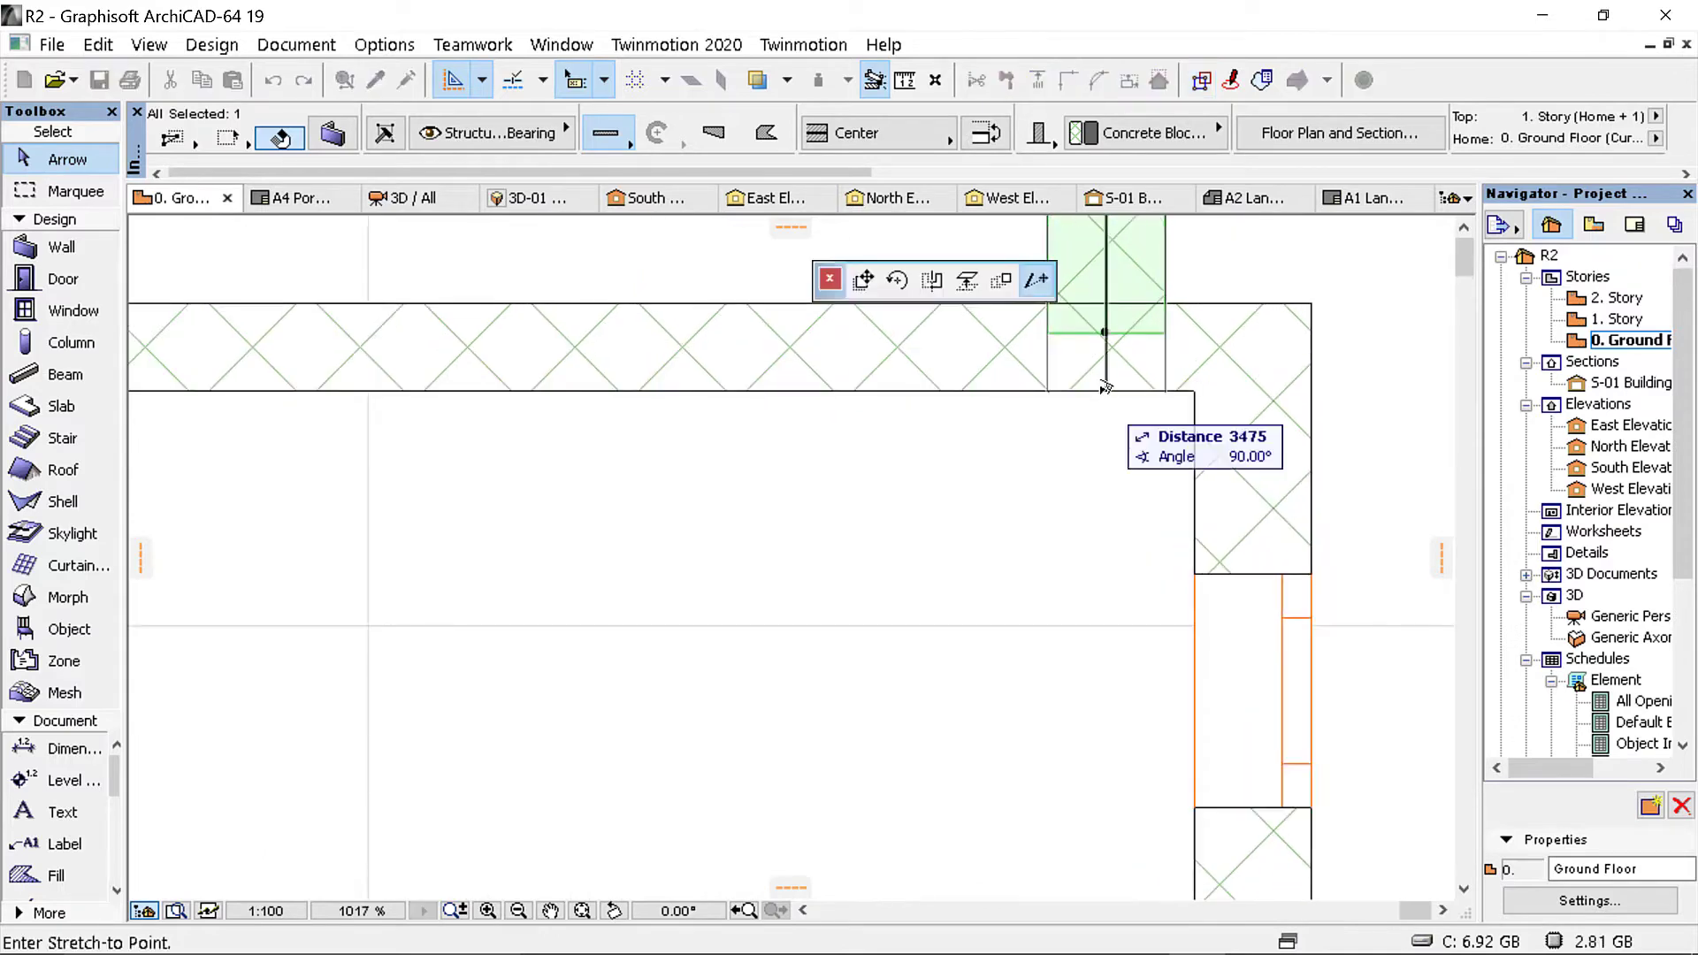
click(1106, 387)
scroll(910, 380, down, 13)
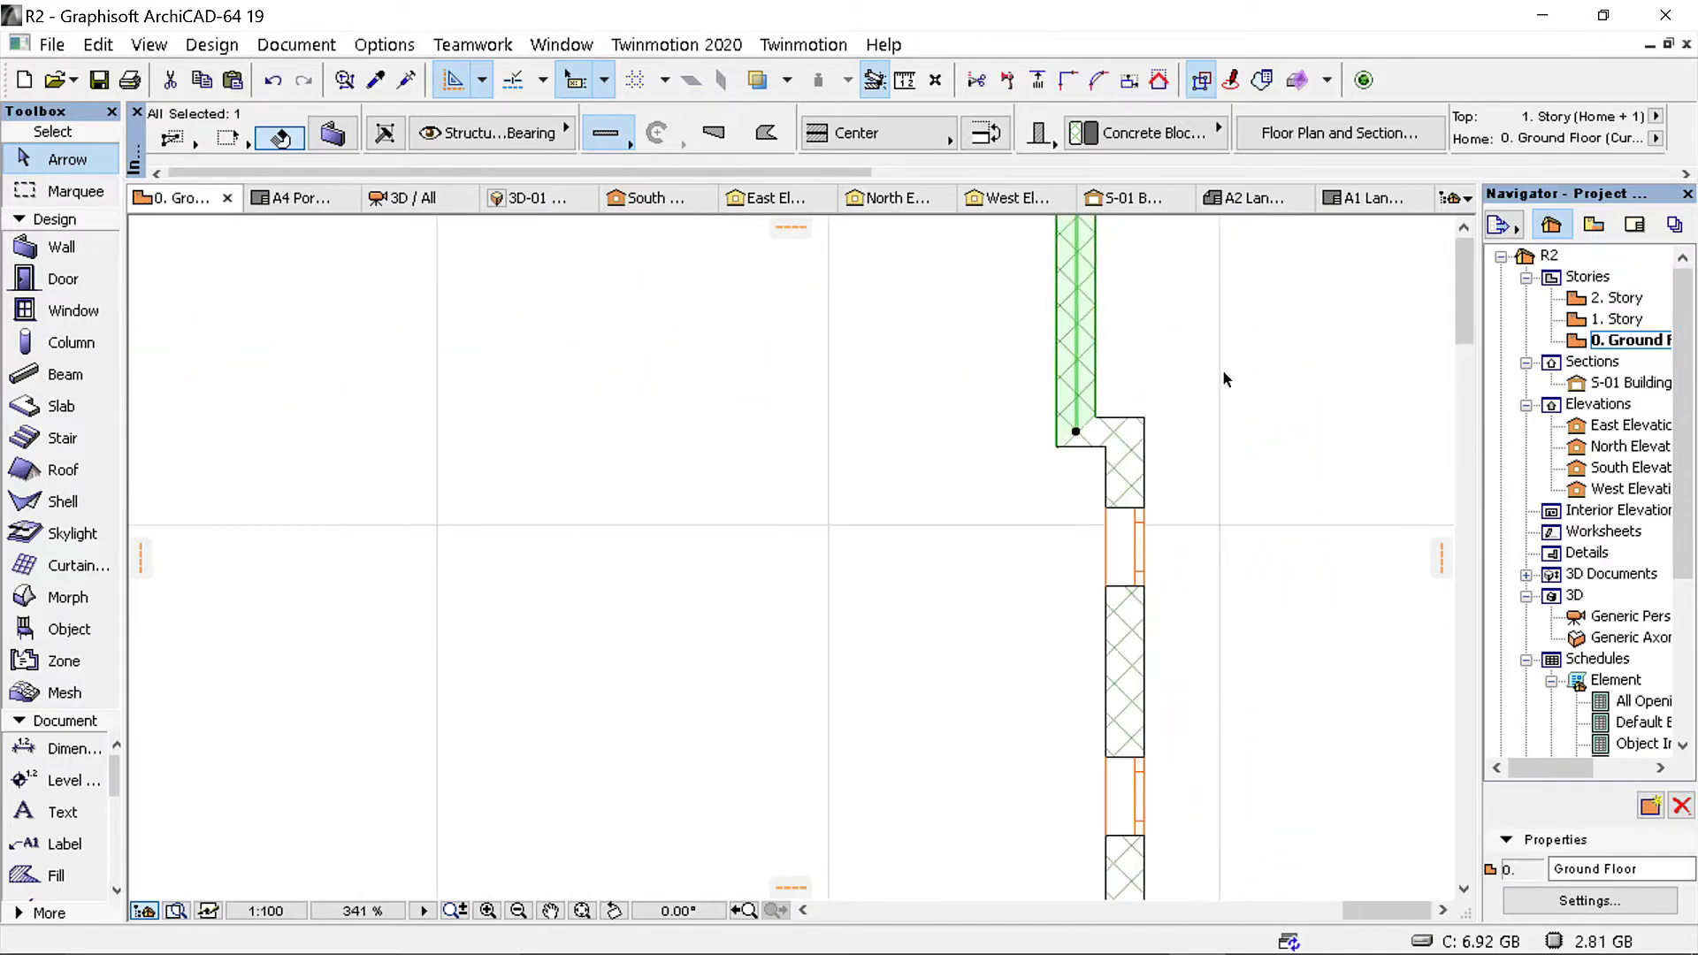
scroll(705, 395, up, 2)
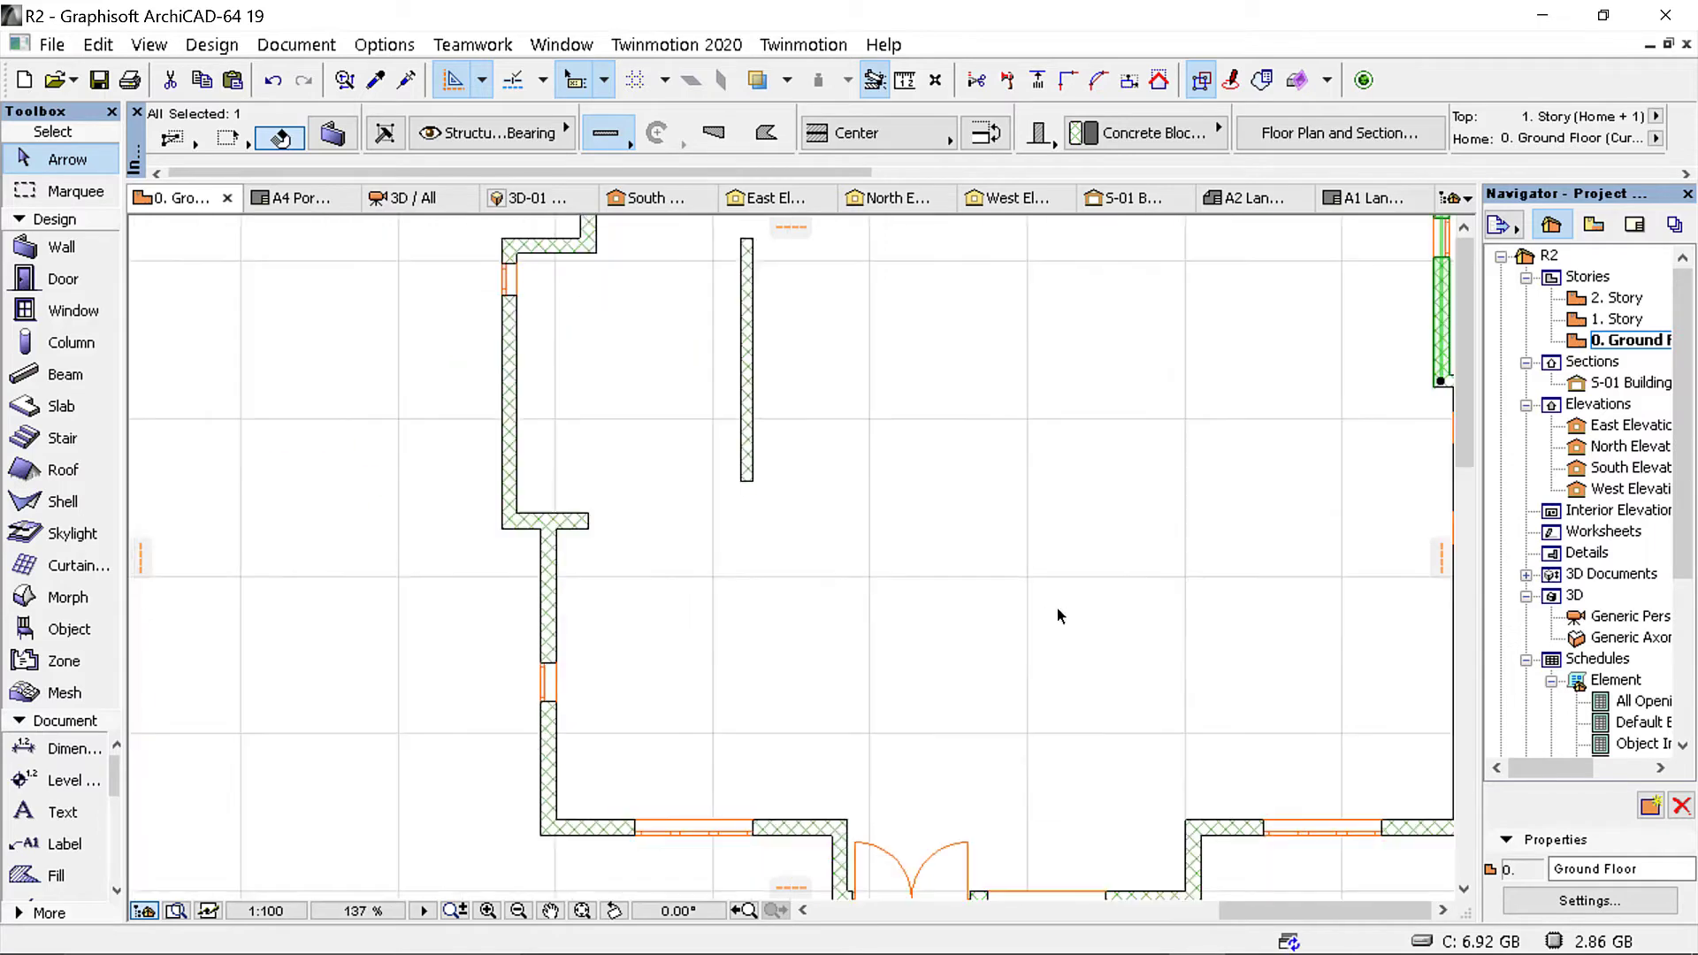
Step: Clear the selection and select the copy's front wall beside the door
middle_drag(858, 461, 983, 631)
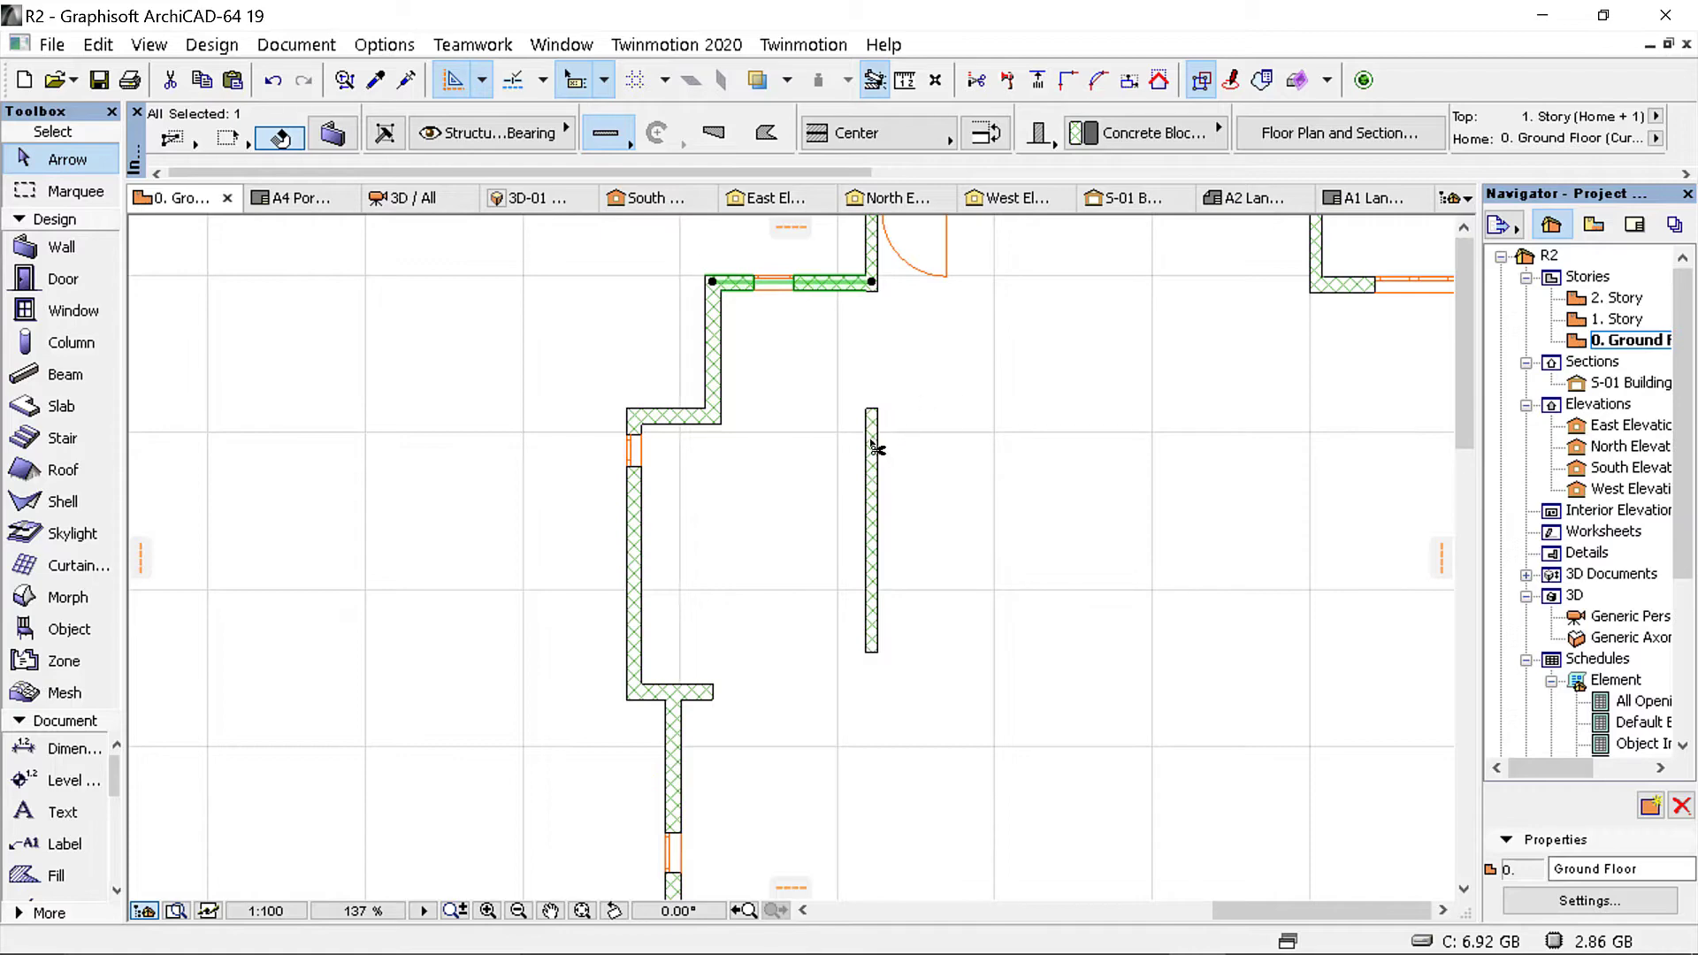
scroll(878, 447, down, 3)
scroll(858, 398, up, 2)
scroll(845, 348, down, 2)
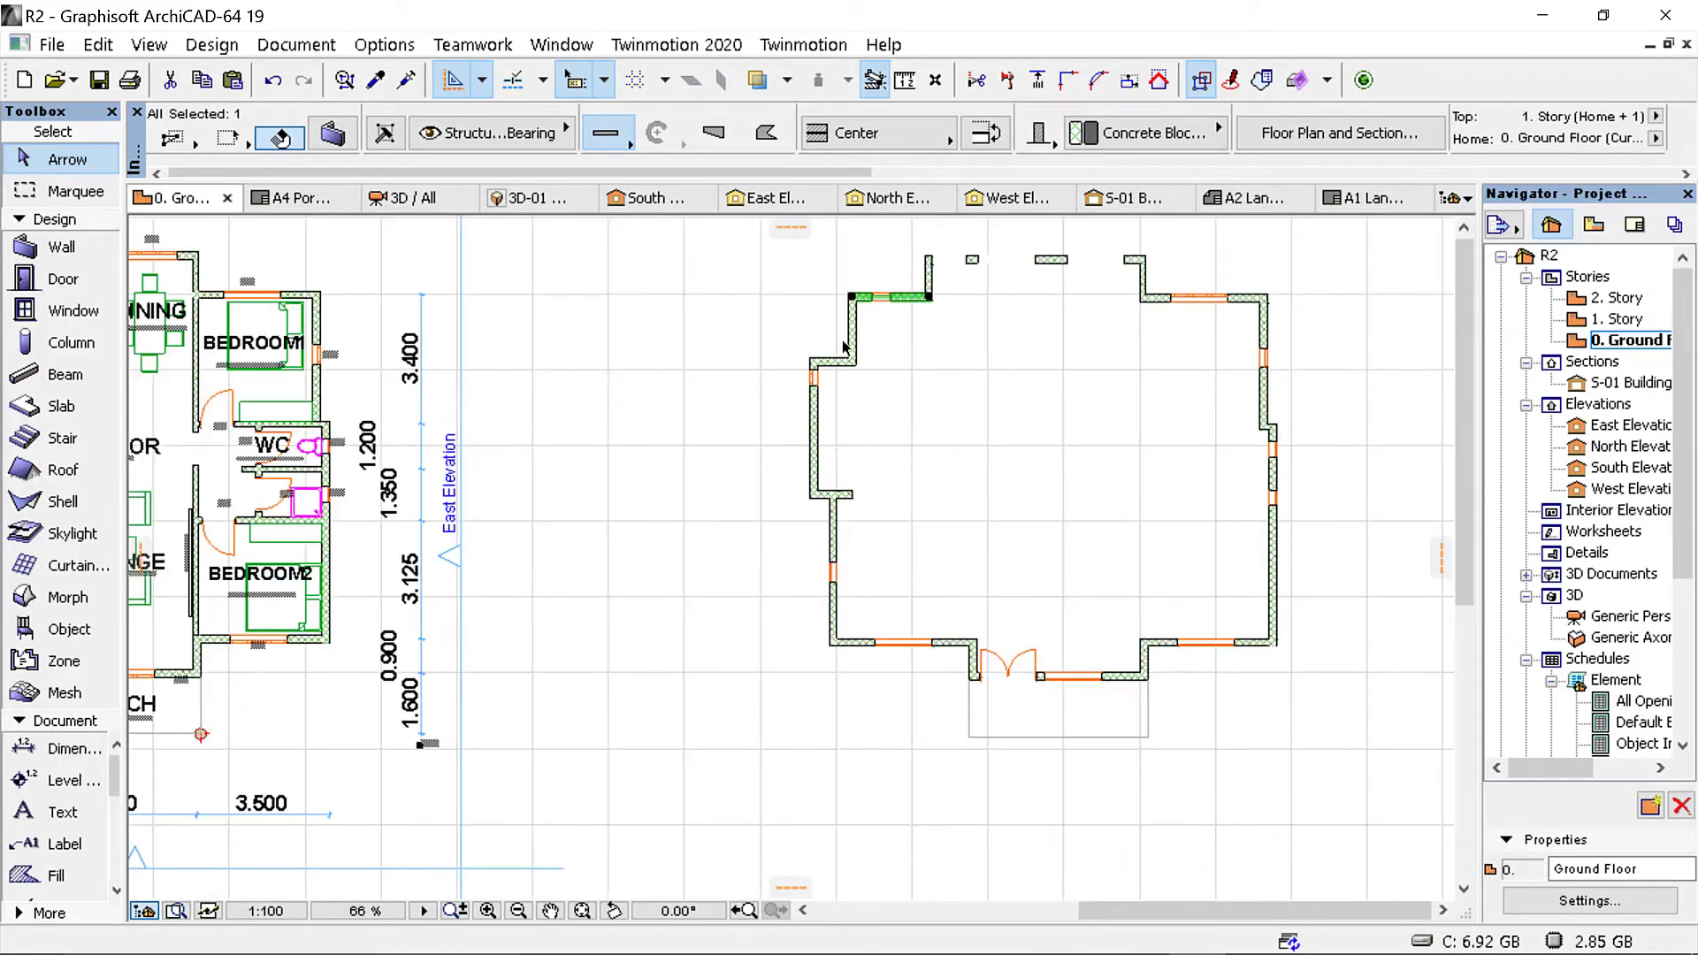
scroll(856, 340, up, 5)
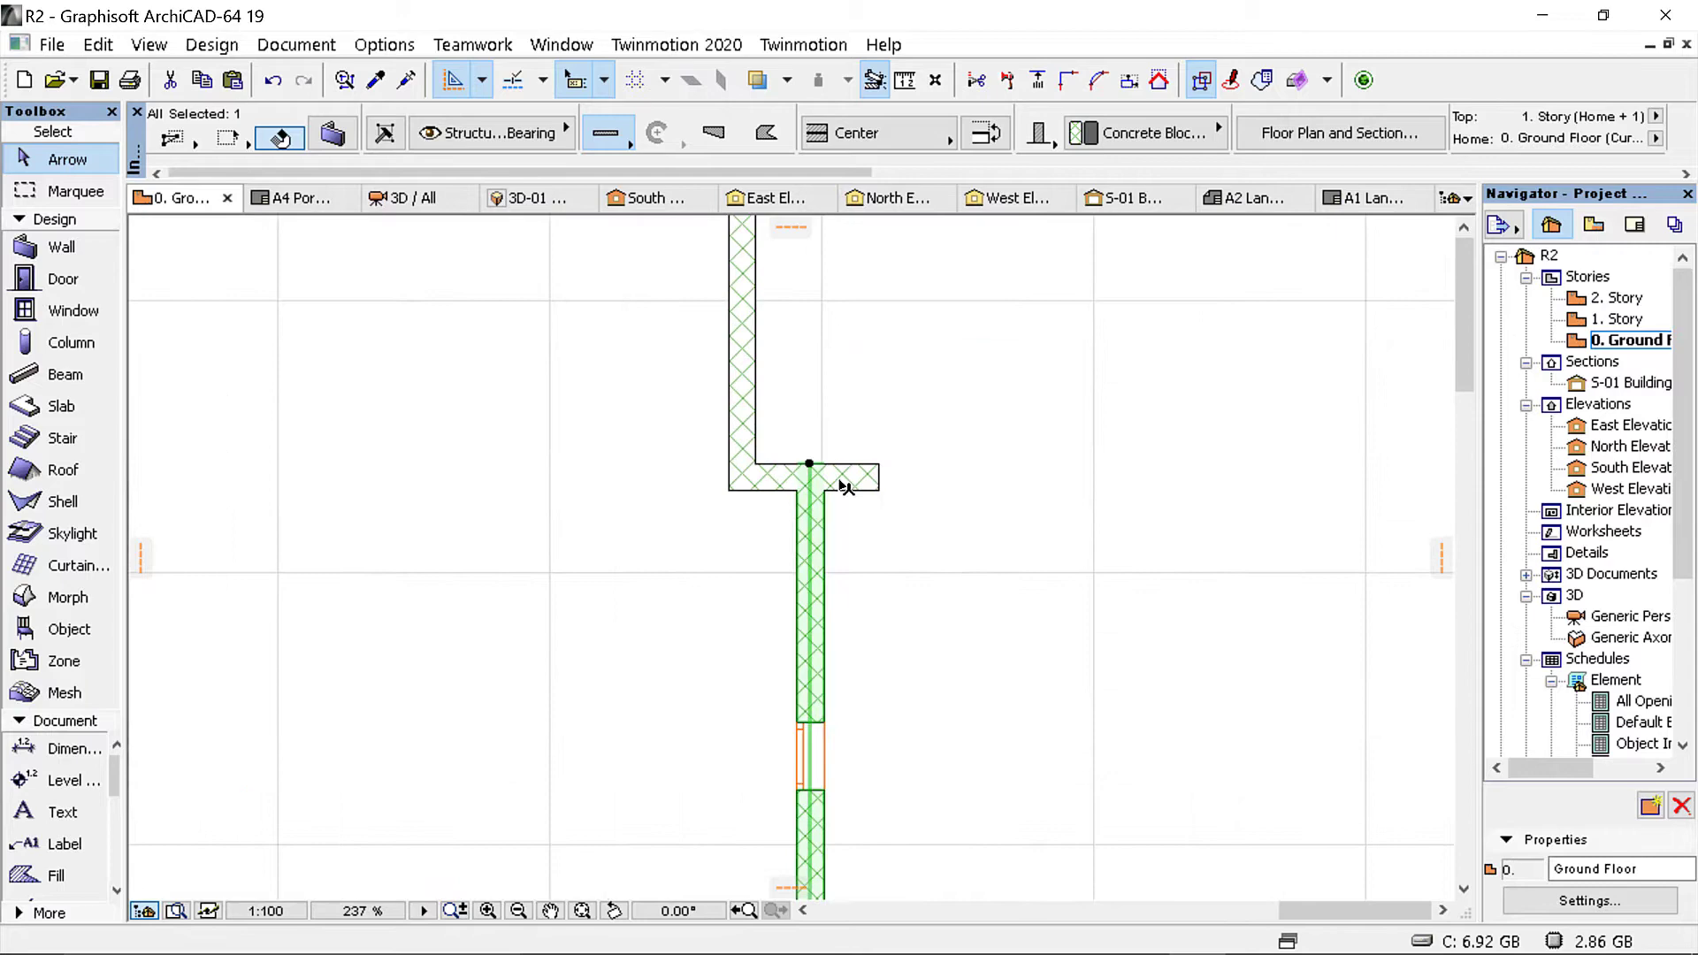
click(925, 443)
scroll(927, 460, down, 4)
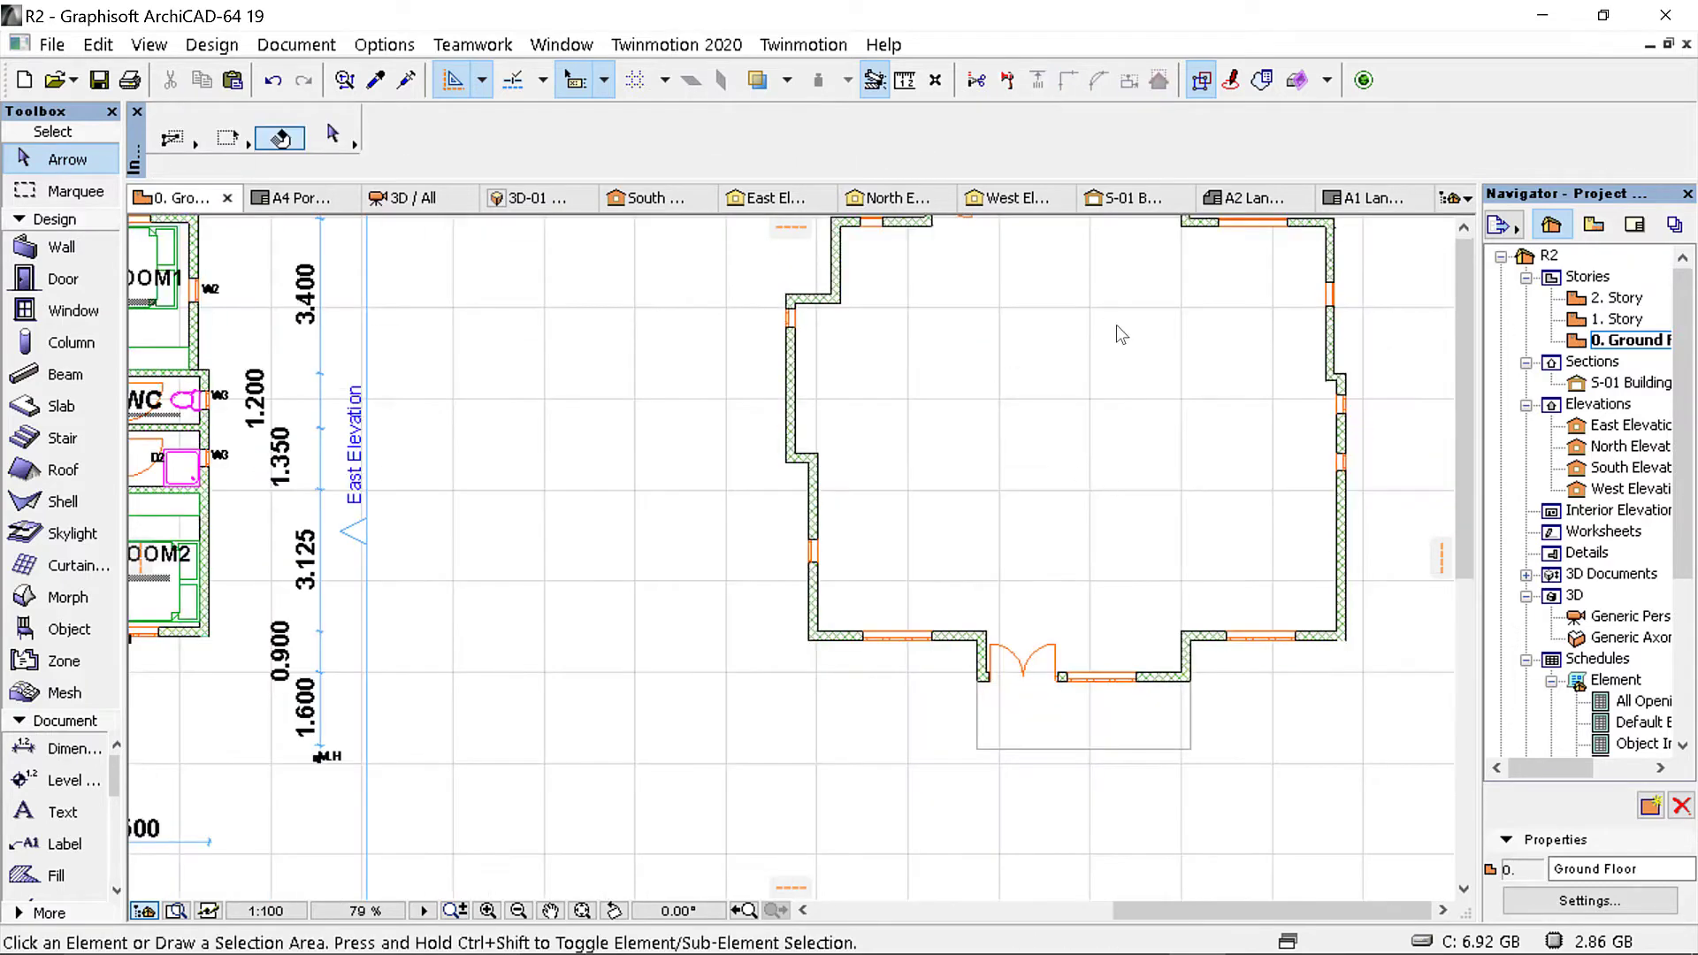
scroll(1123, 699, up, 3)
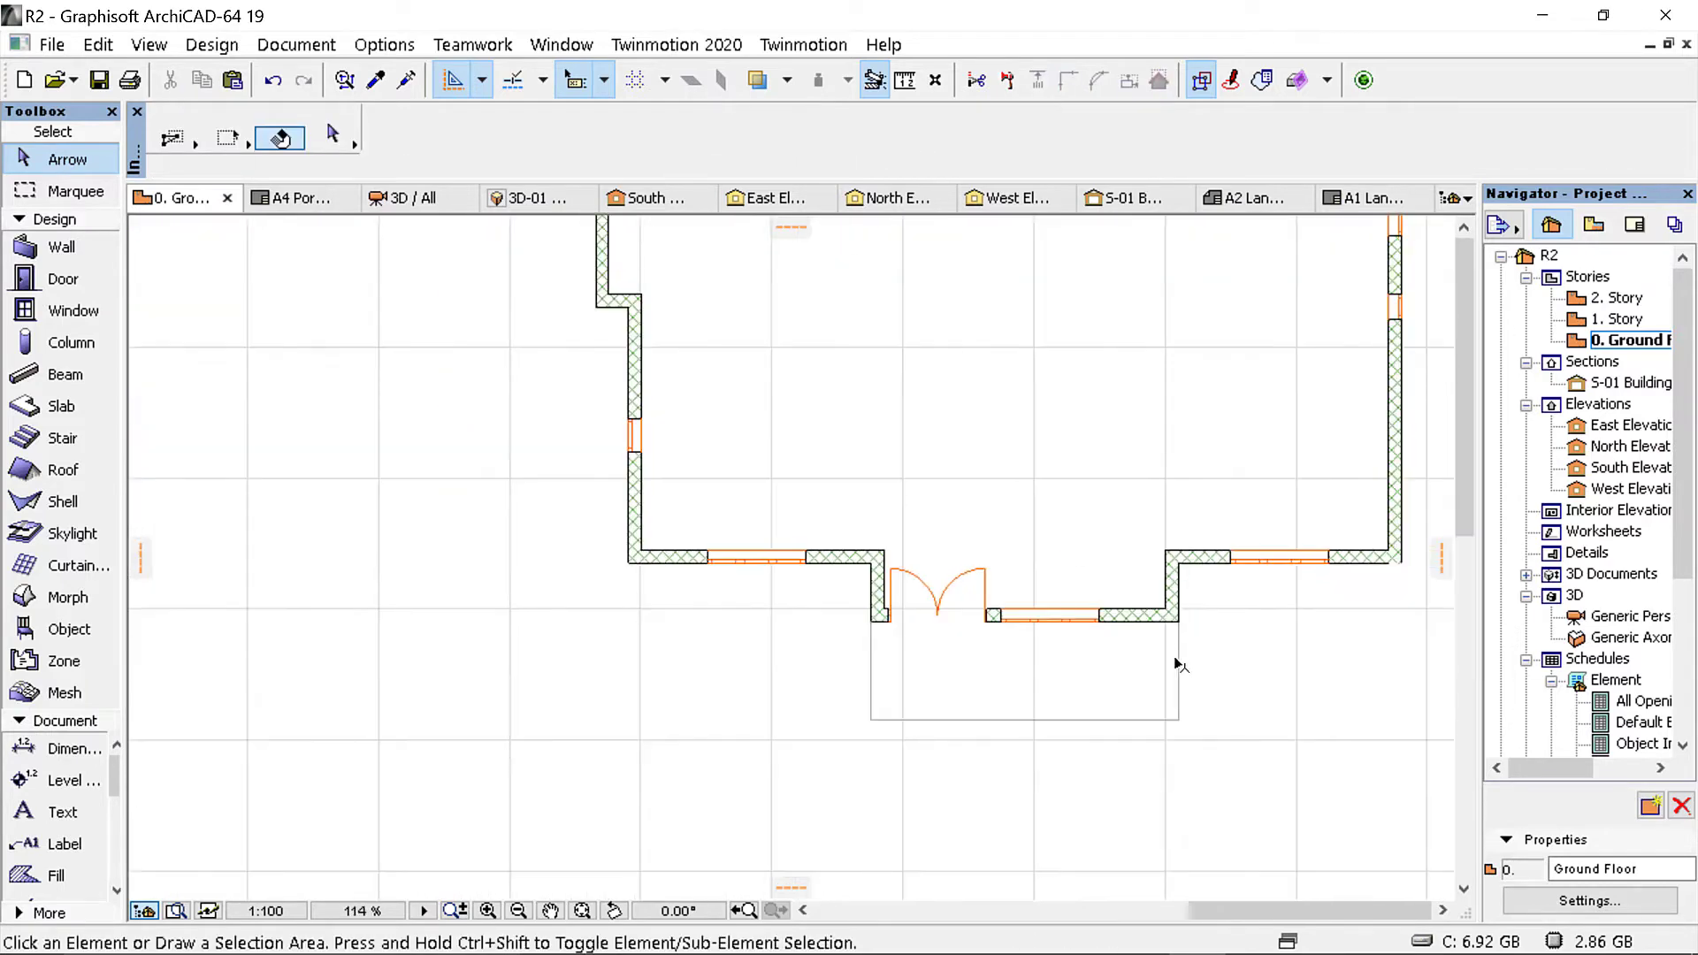
scroll(1189, 655, up, 4)
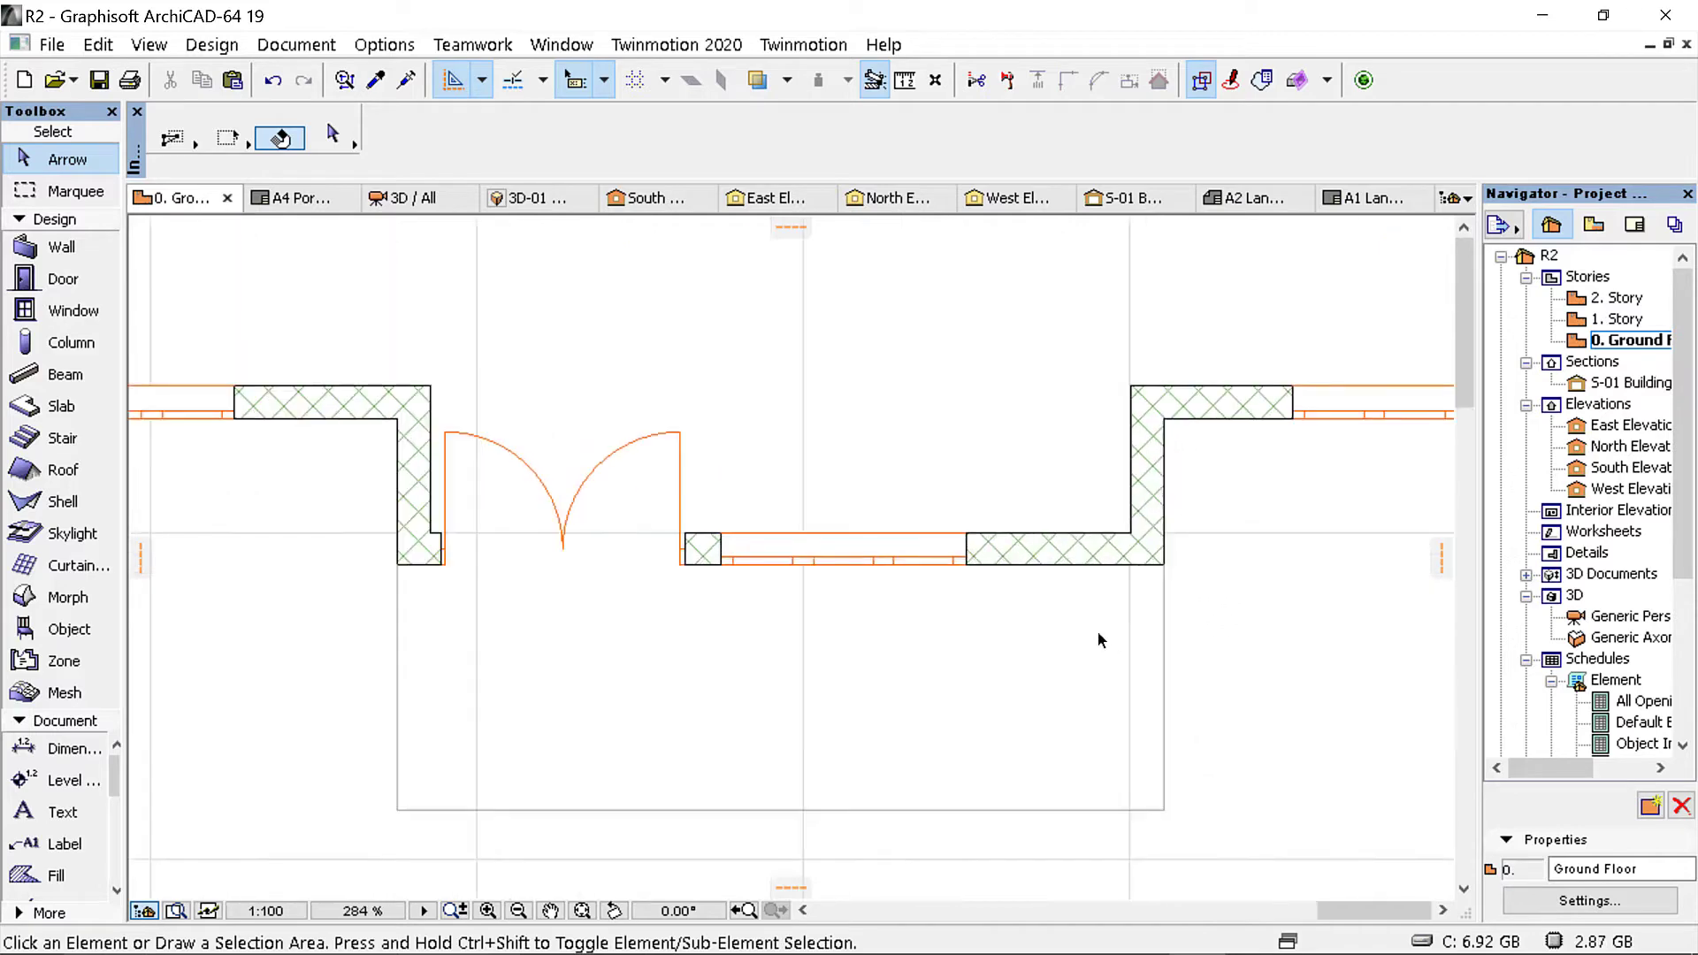
click(1090, 564)
click(717, 663)
scroll(716, 664, down, 3)
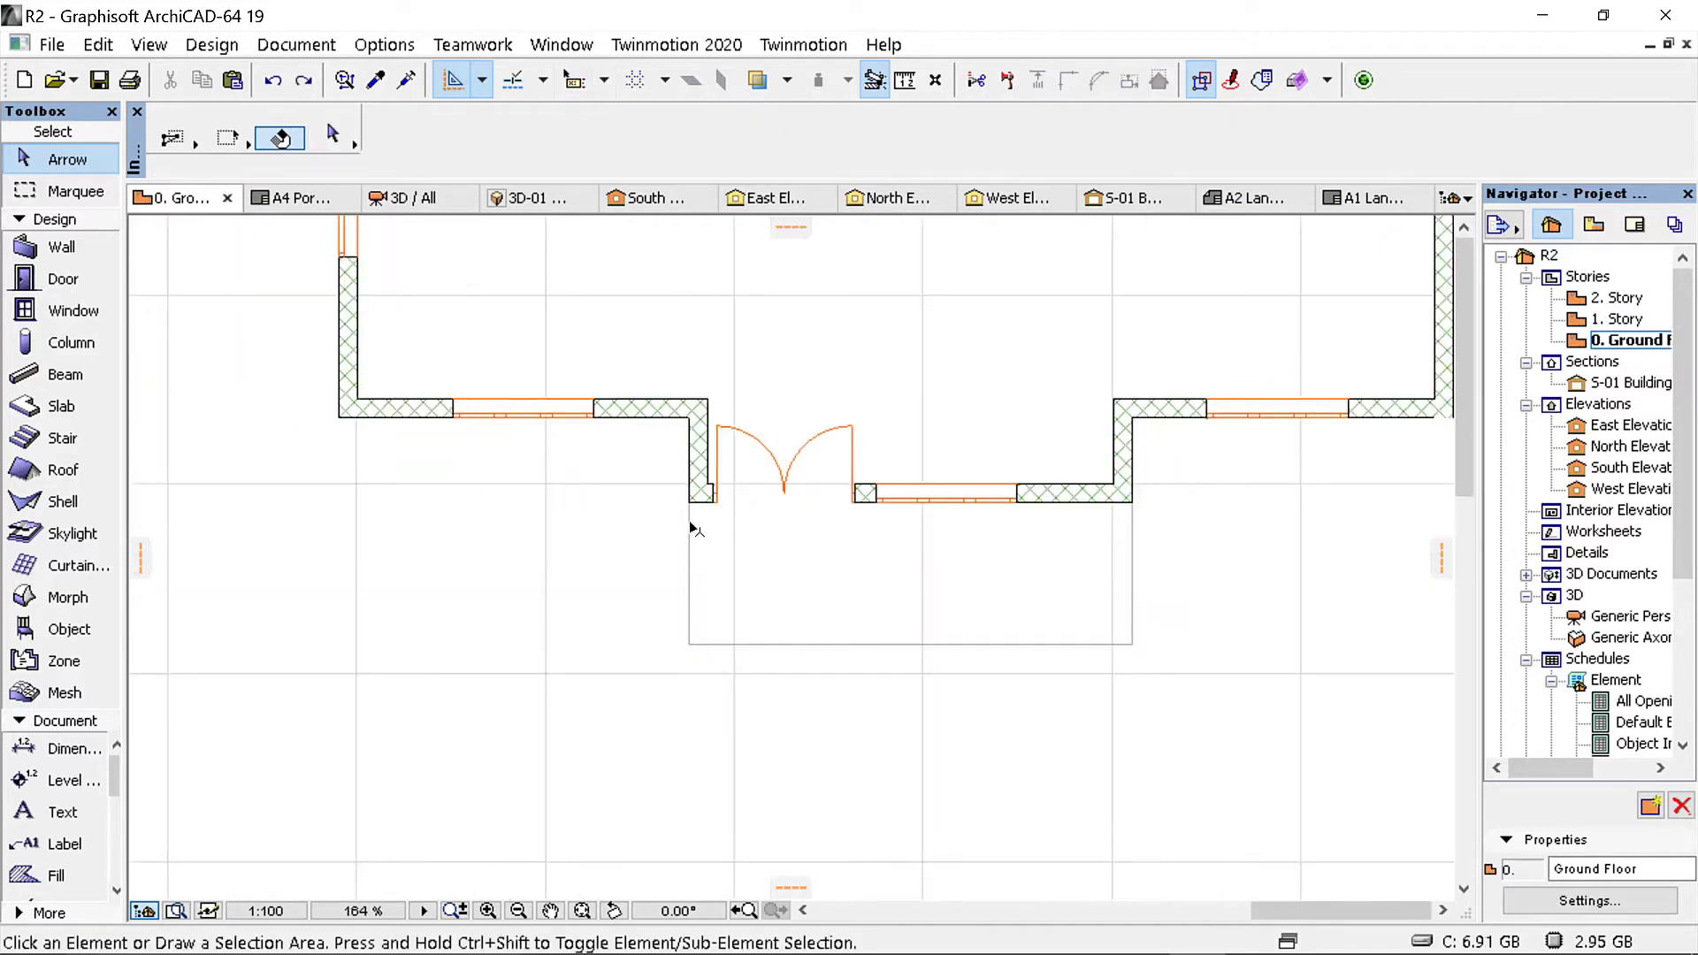
scroll(693, 528, up, 3)
click(1229, 488)
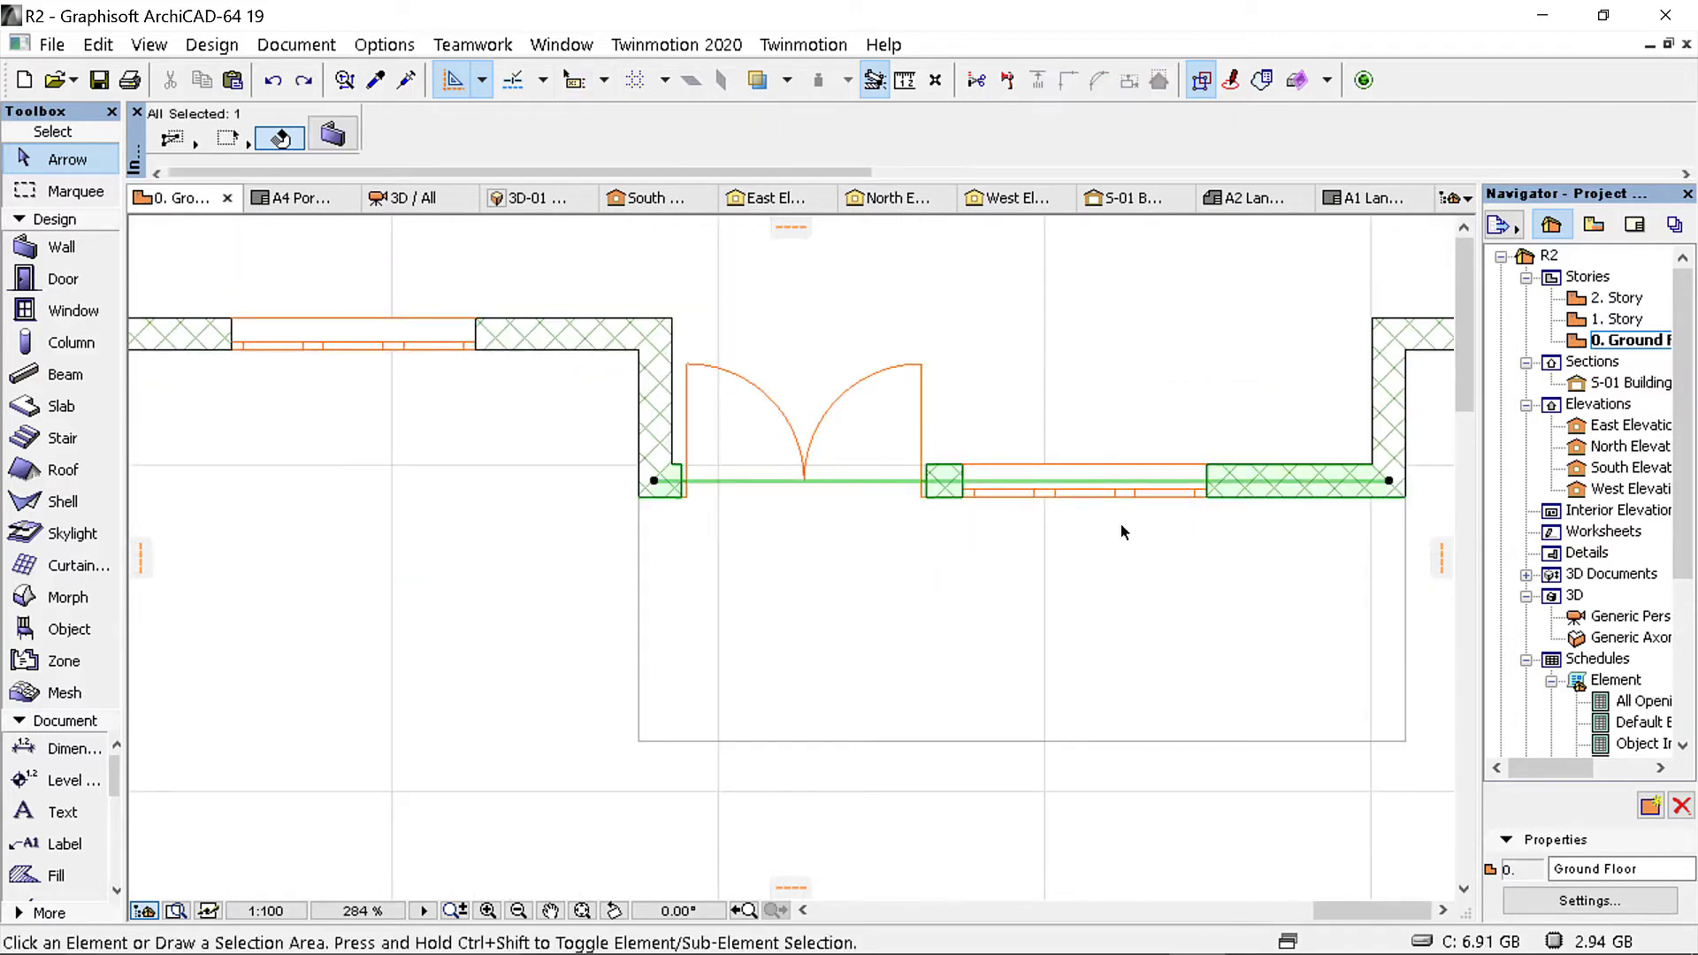
scroll(1321, 406, down, 2)
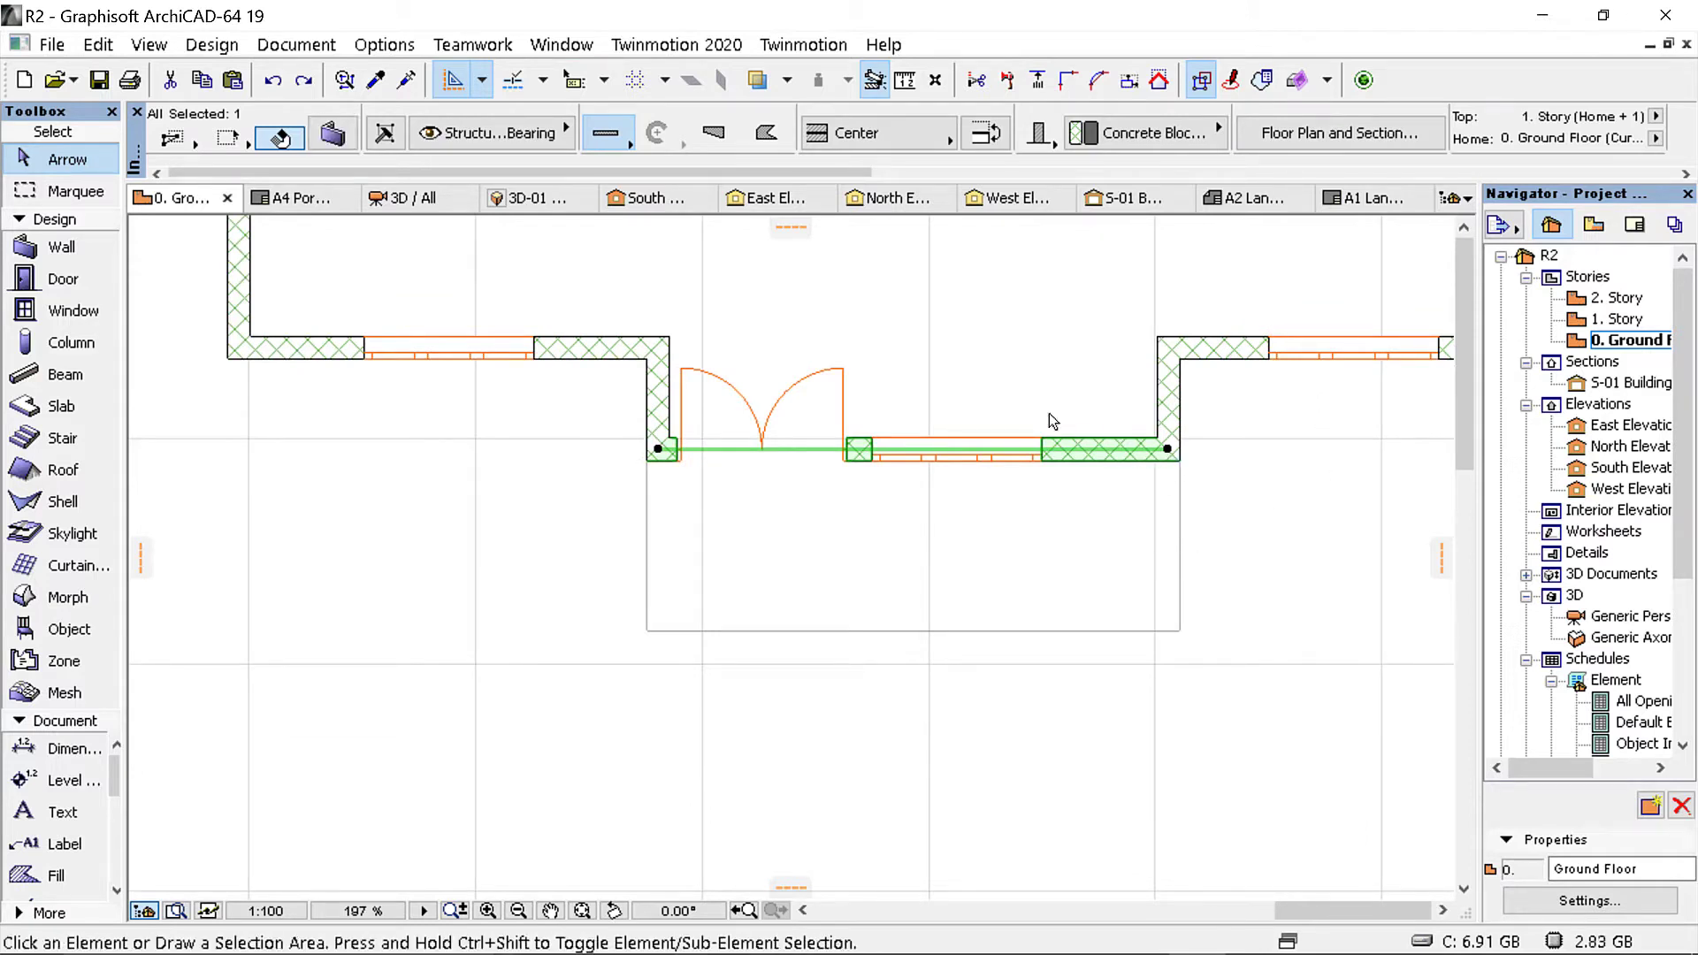
Step: Drag the double-door front wall from its right end 1500 mm down onto the porch's outer edge
right_click(1081, 386)
mouse_move(1149, 576)
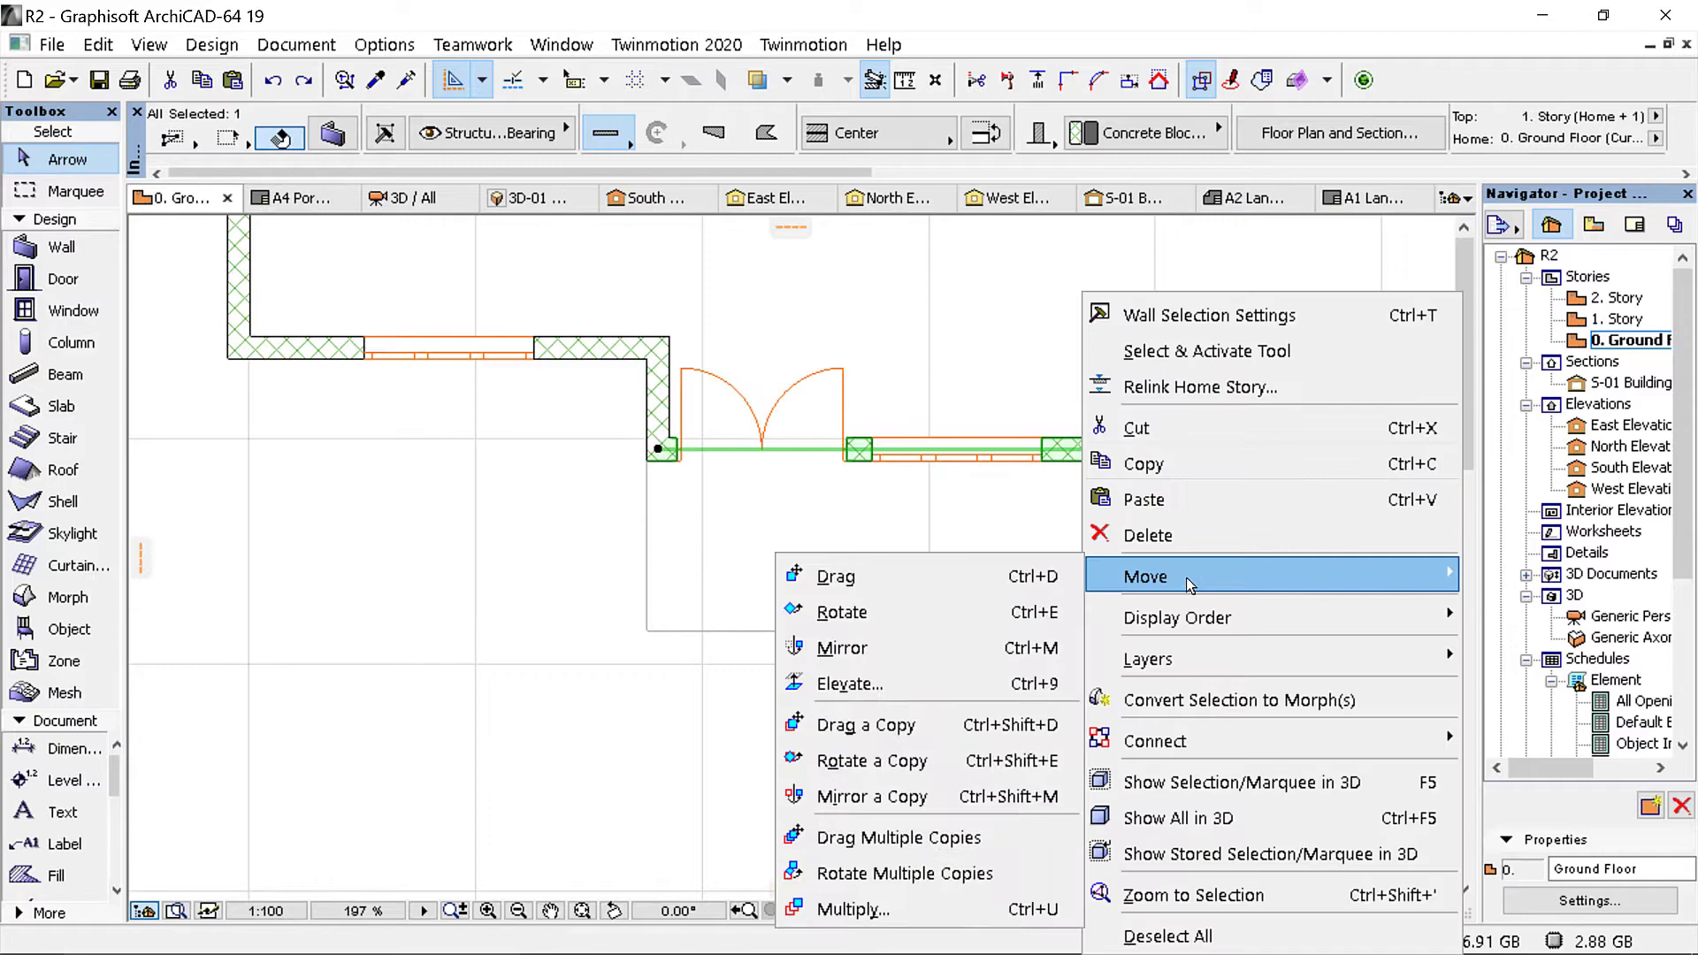
click(931, 576)
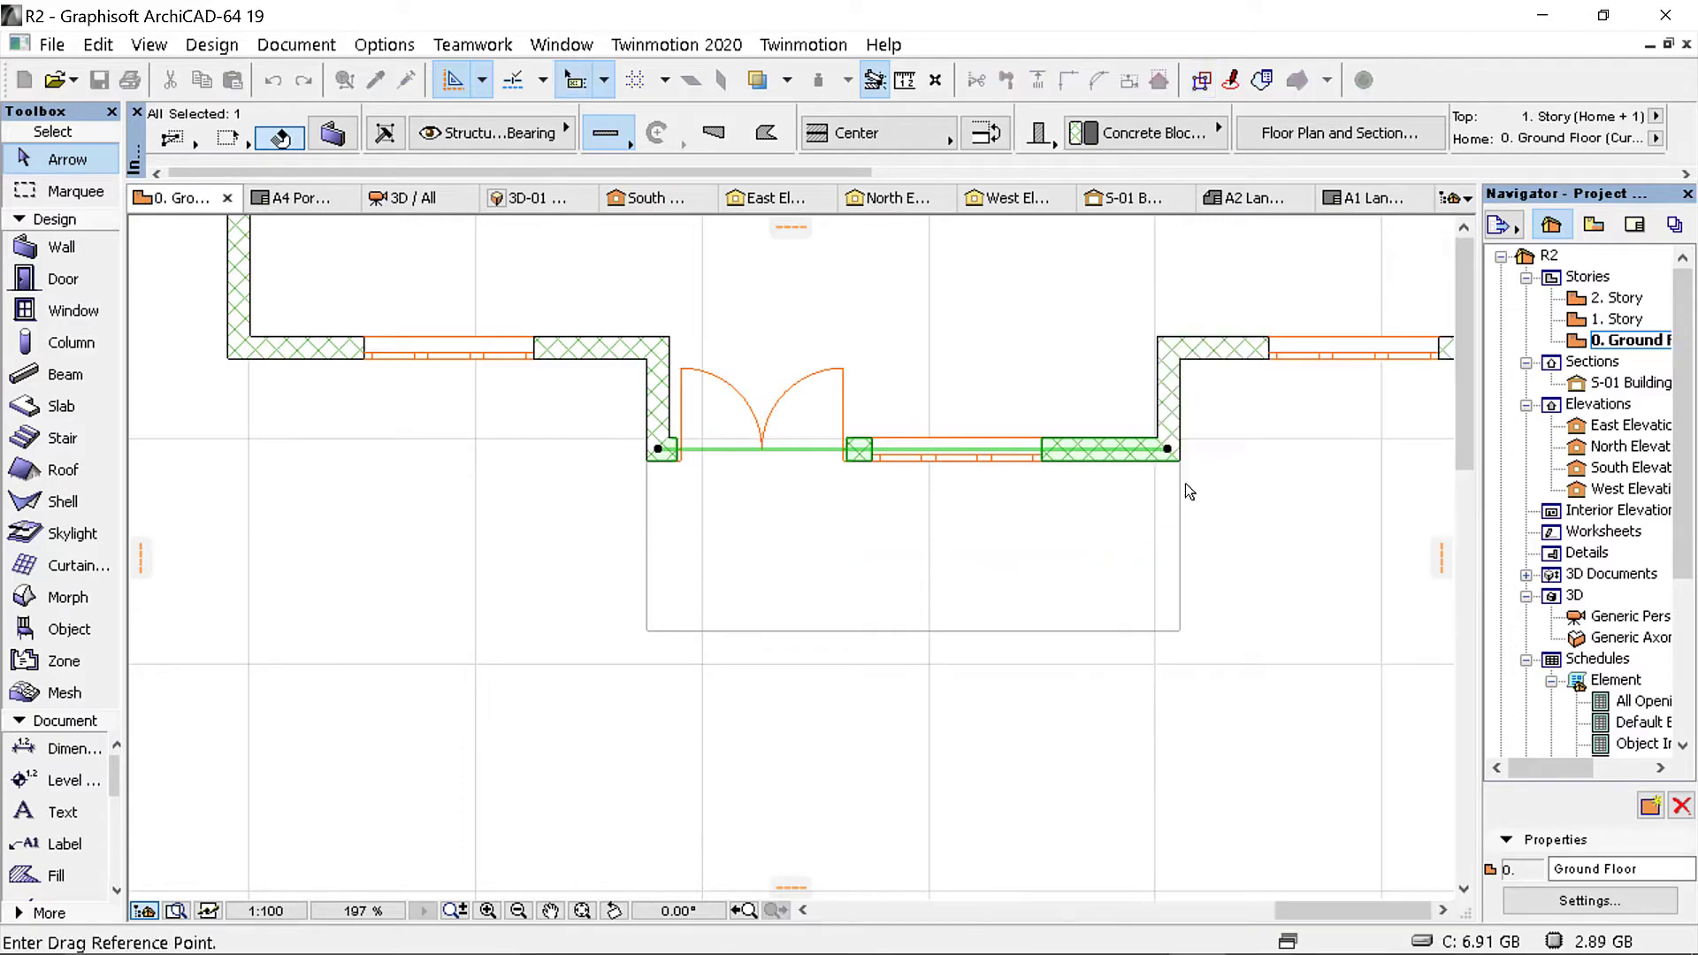
scroll(1186, 481, up, 3)
click(1168, 448)
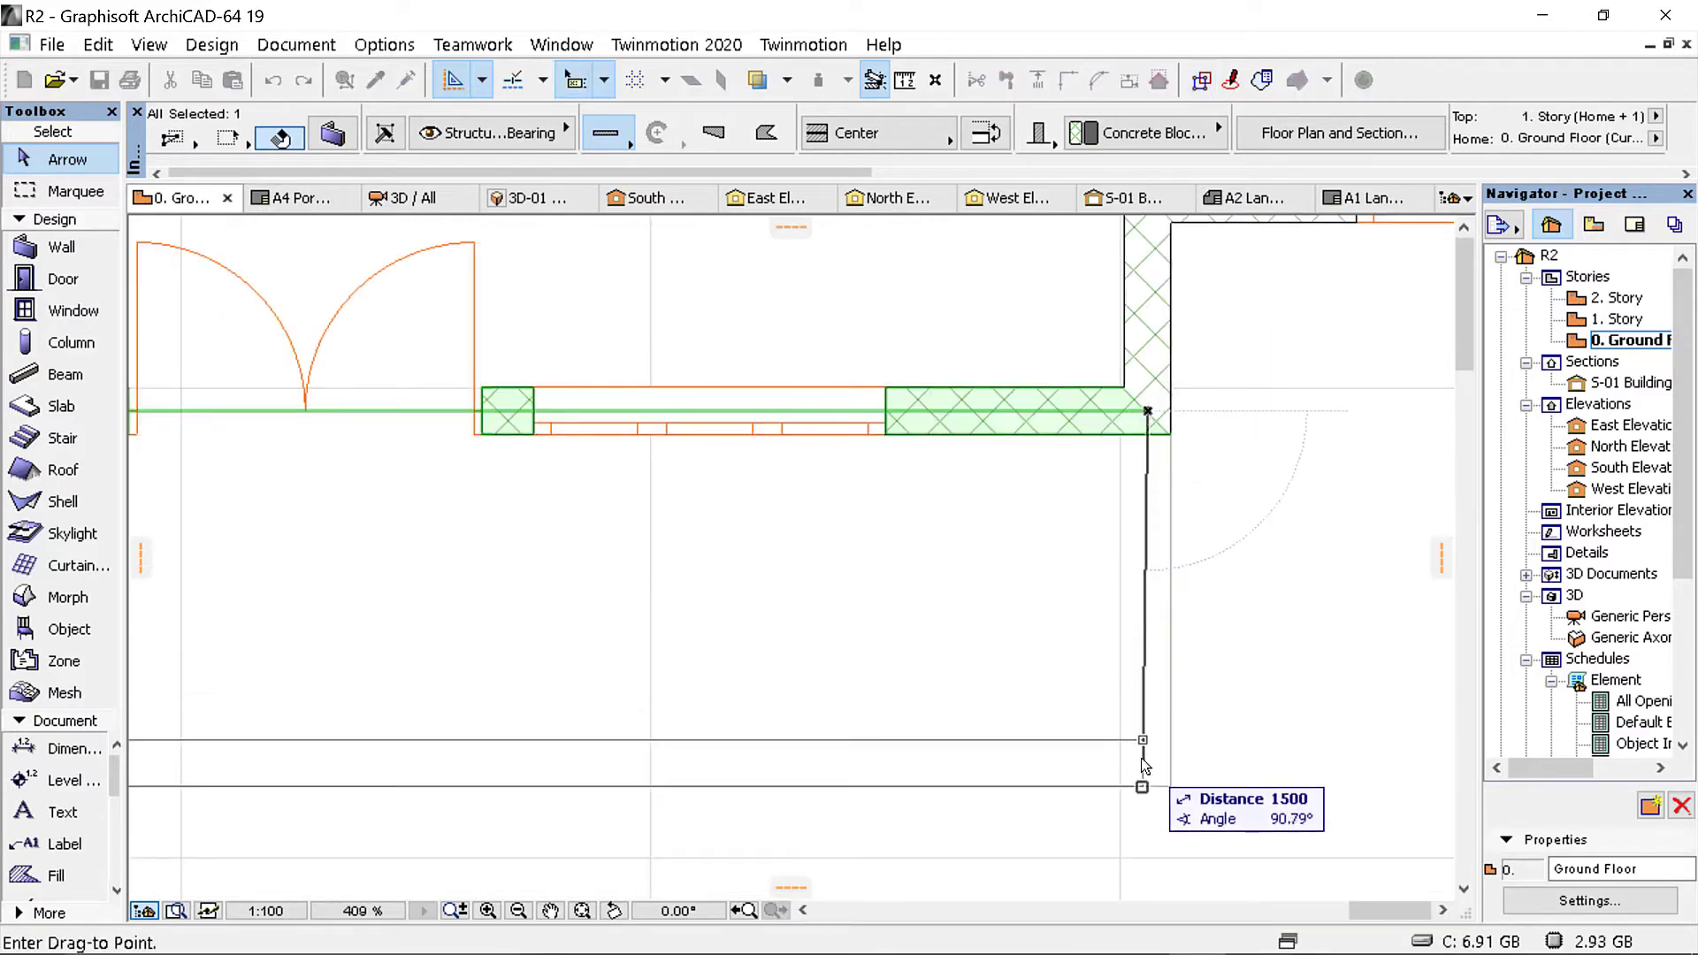
scroll(1143, 766, up, 2)
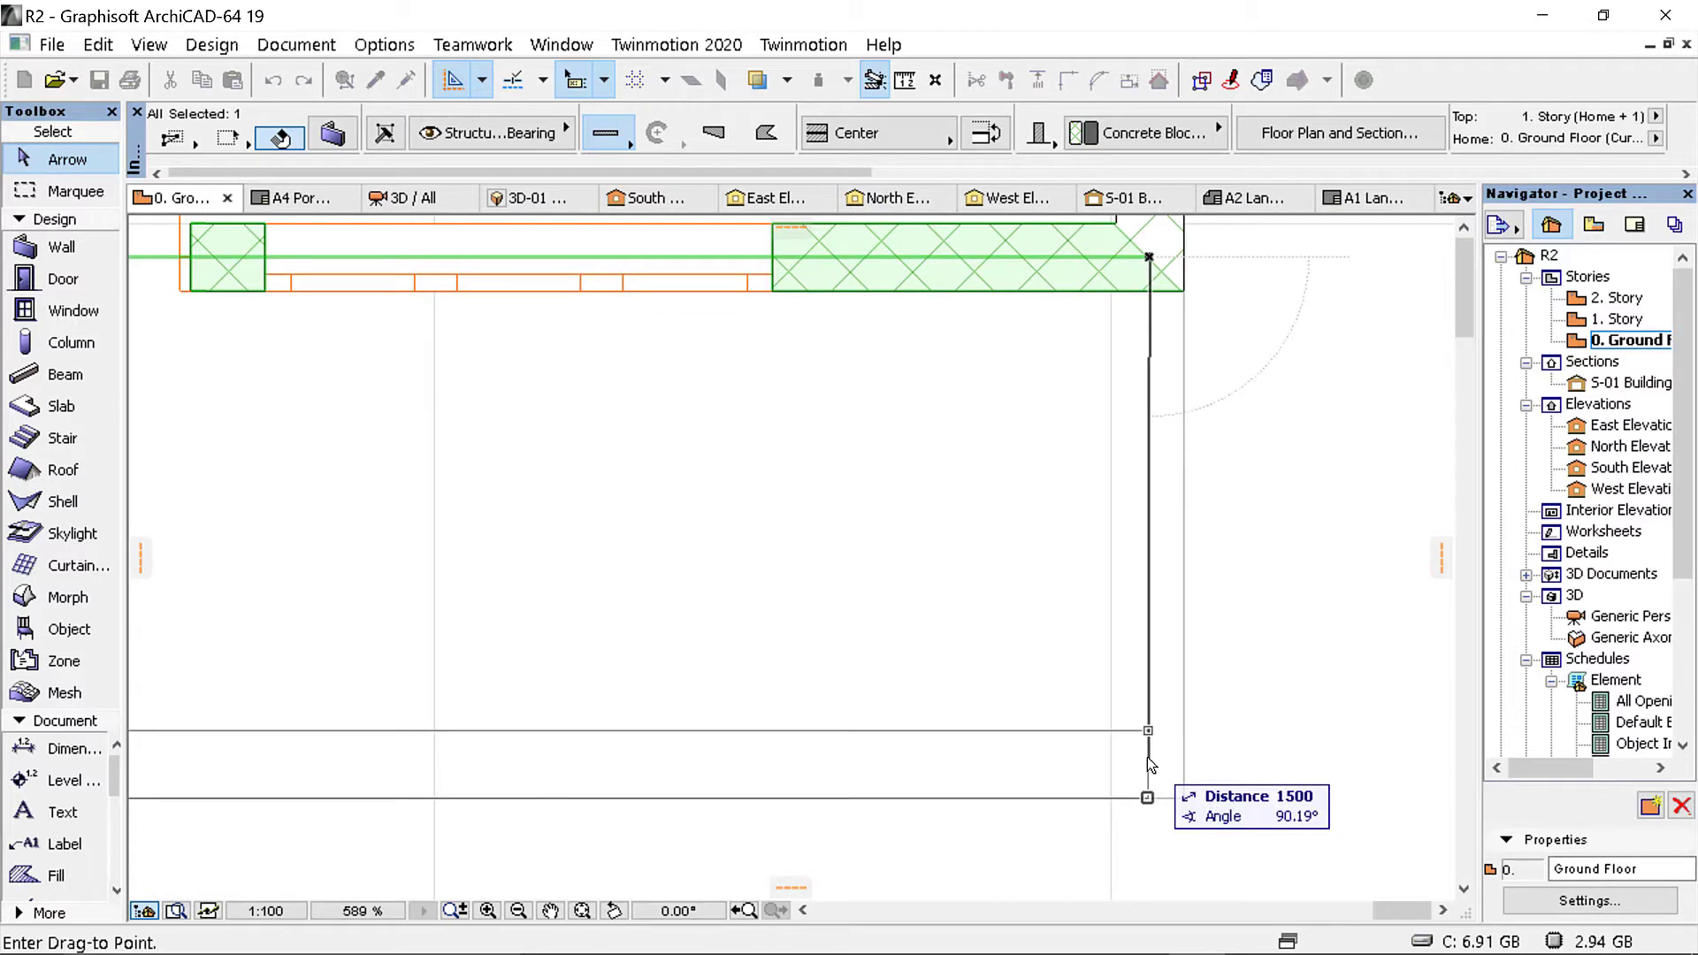
click(1152, 790)
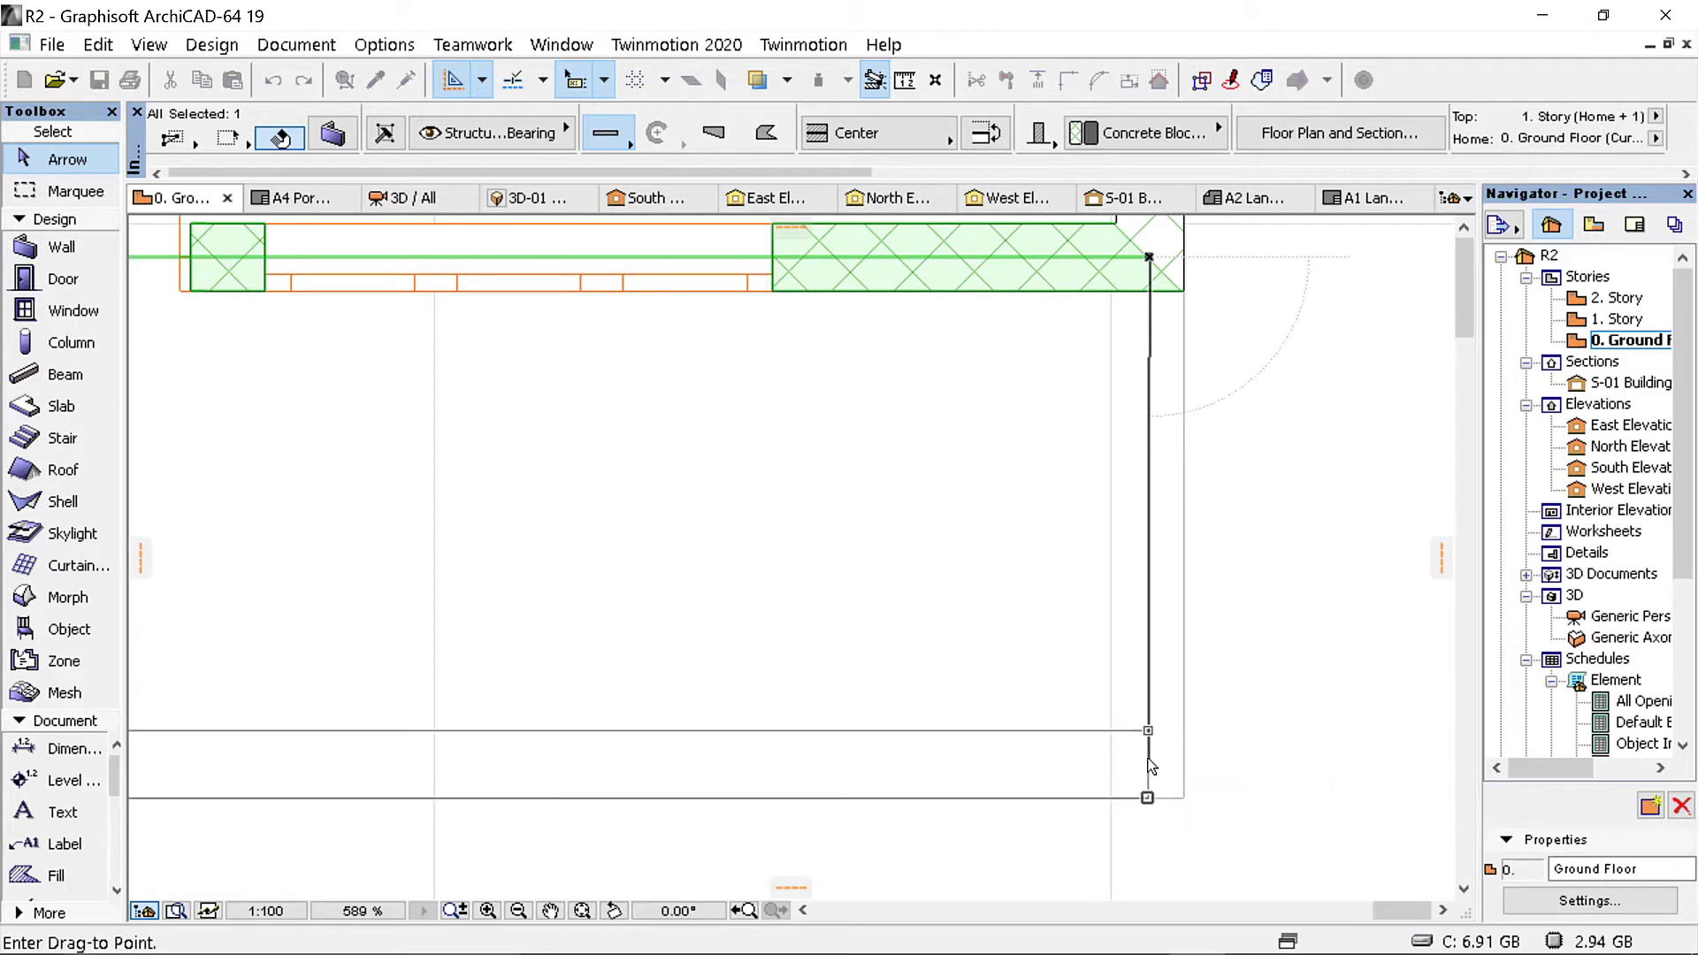
scroll(778, 548, down, 7)
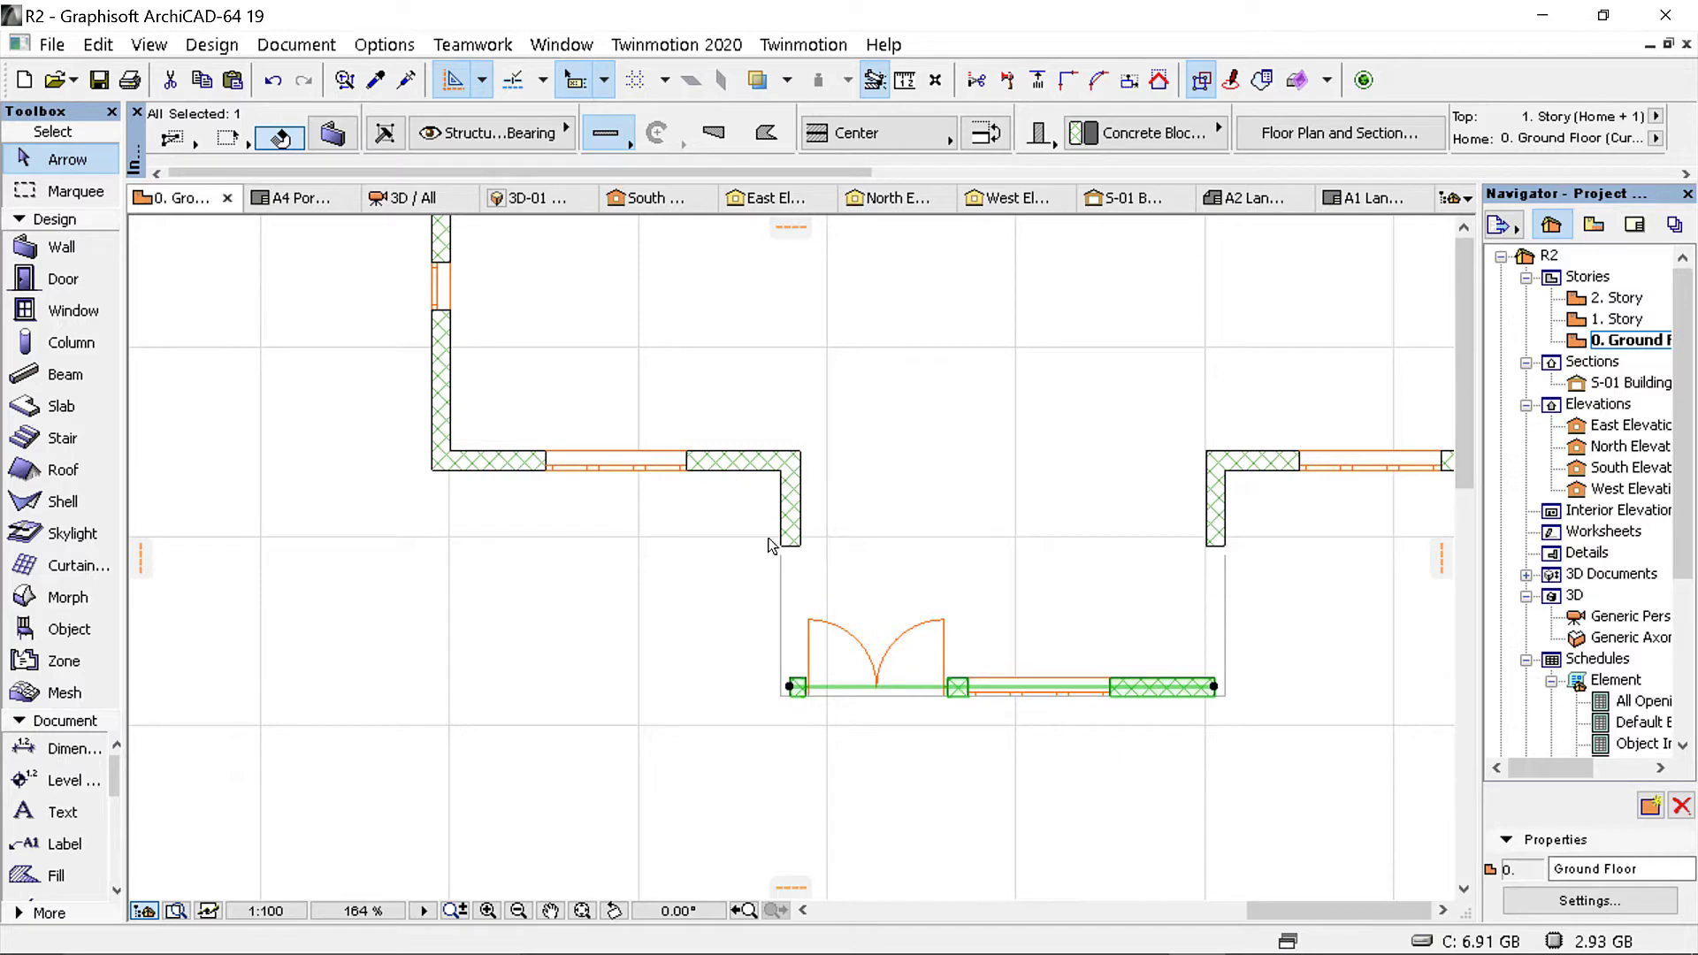
Step: Use Reshape > Adjust to extend the short porch-door wall down to the bottom wall, then zoom out
click(788, 539)
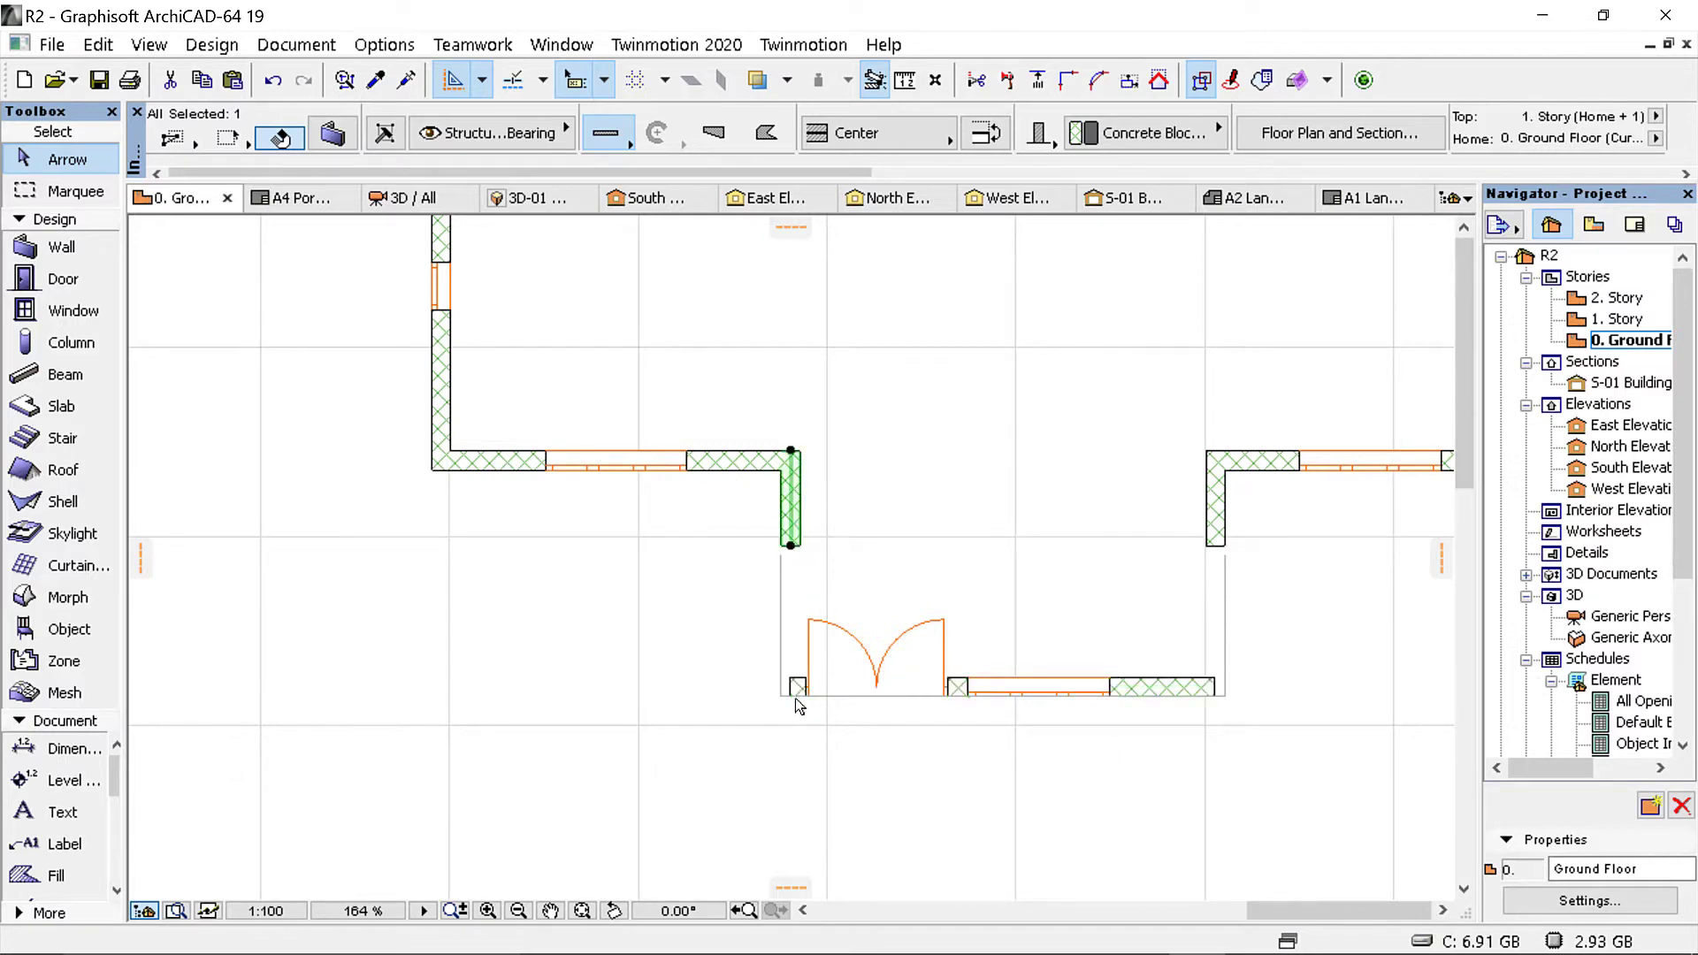
scroll(801, 705, up, 2)
click(1037, 79)
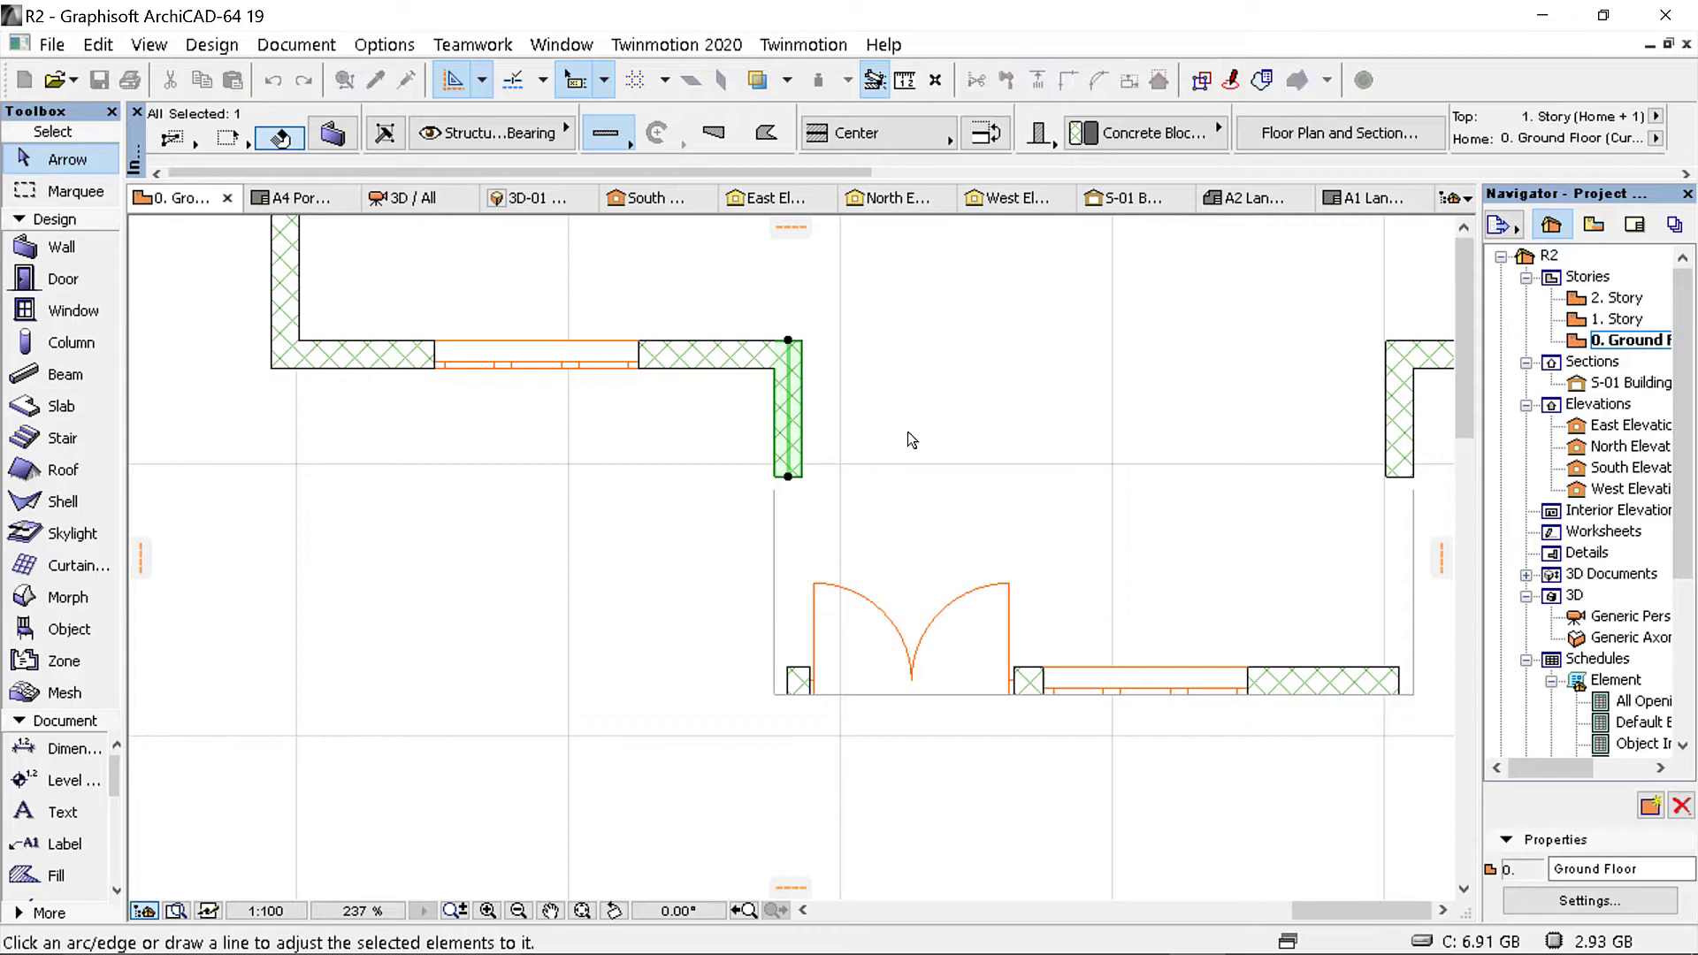
scroll(778, 771, up, 4)
click(819, 584)
scroll(587, 668, down, 5)
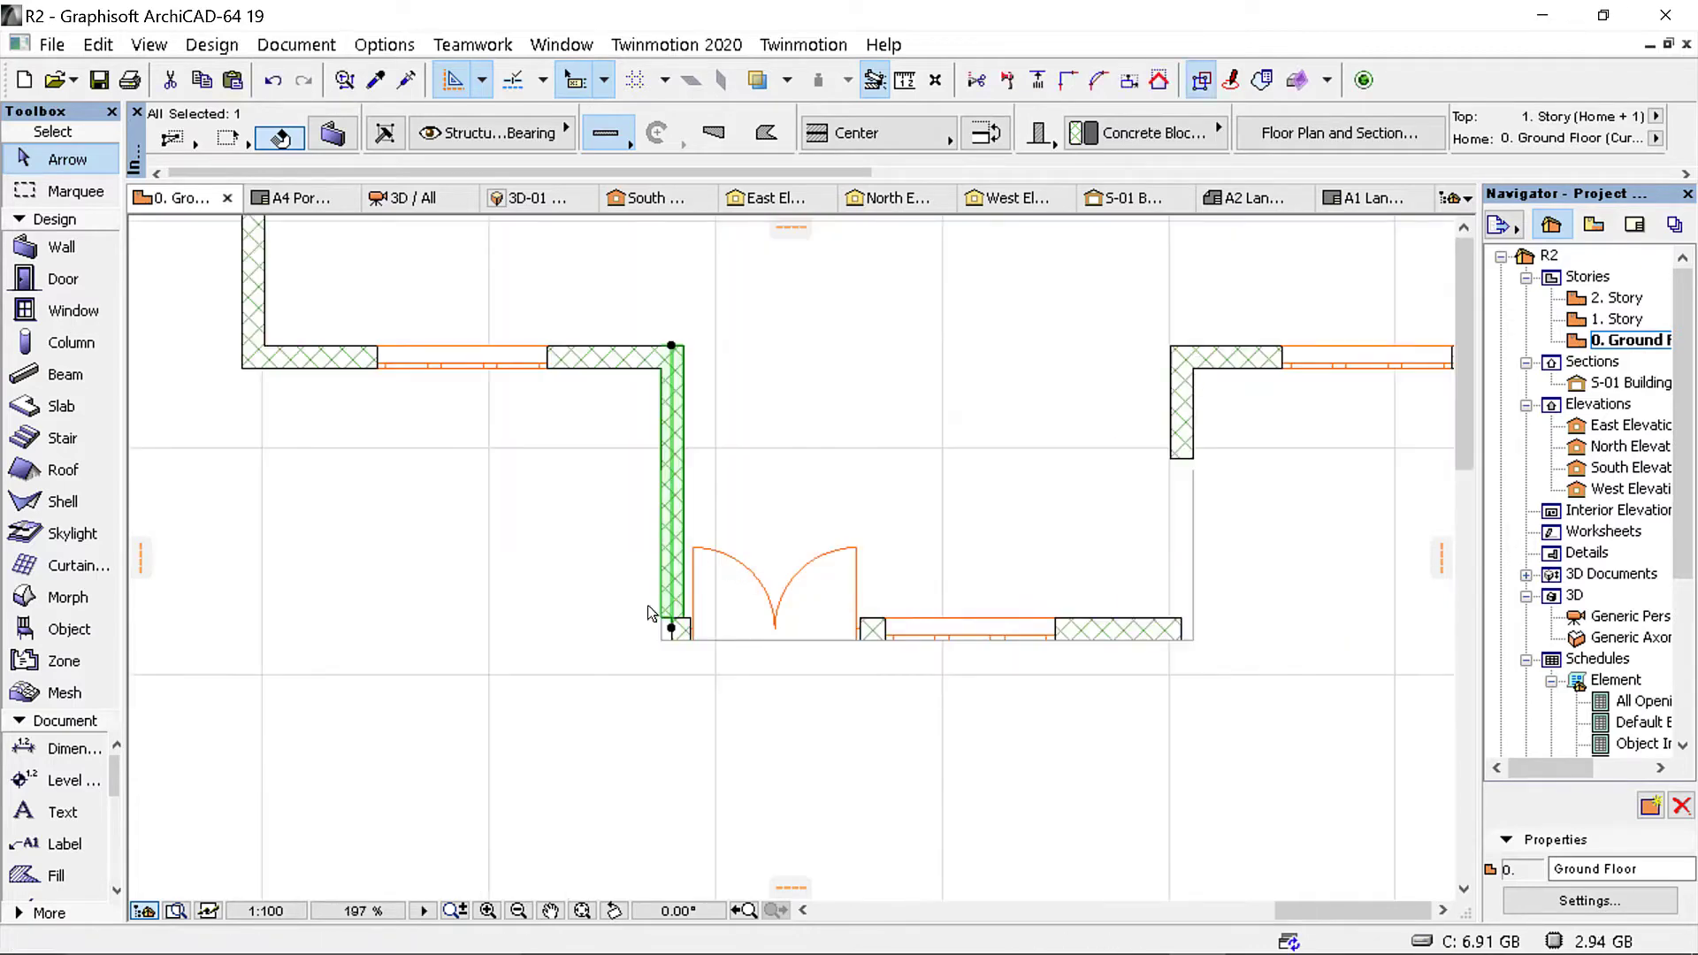
scroll(1191, 478, up, 10)
scroll(1190, 478, down, 8)
click(1026, 635)
scroll(1025, 635, down, 4)
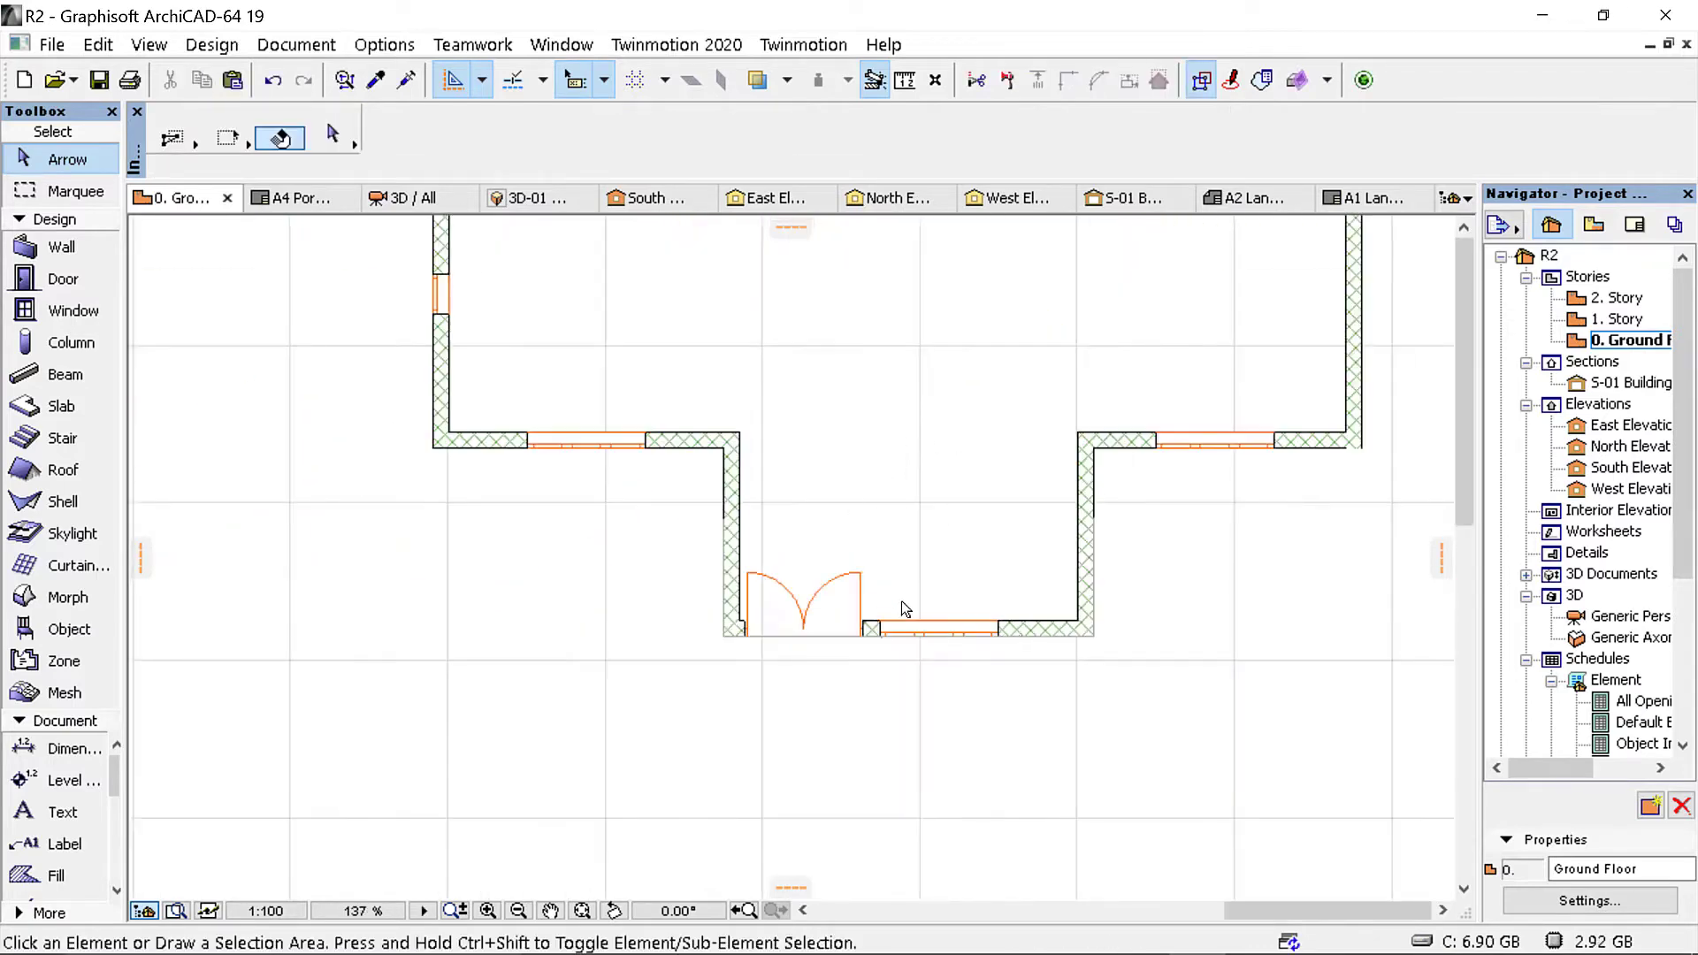
scroll(903, 608, down, 4)
scroll(731, 448, down, 3)
scroll(826, 520, up, 3)
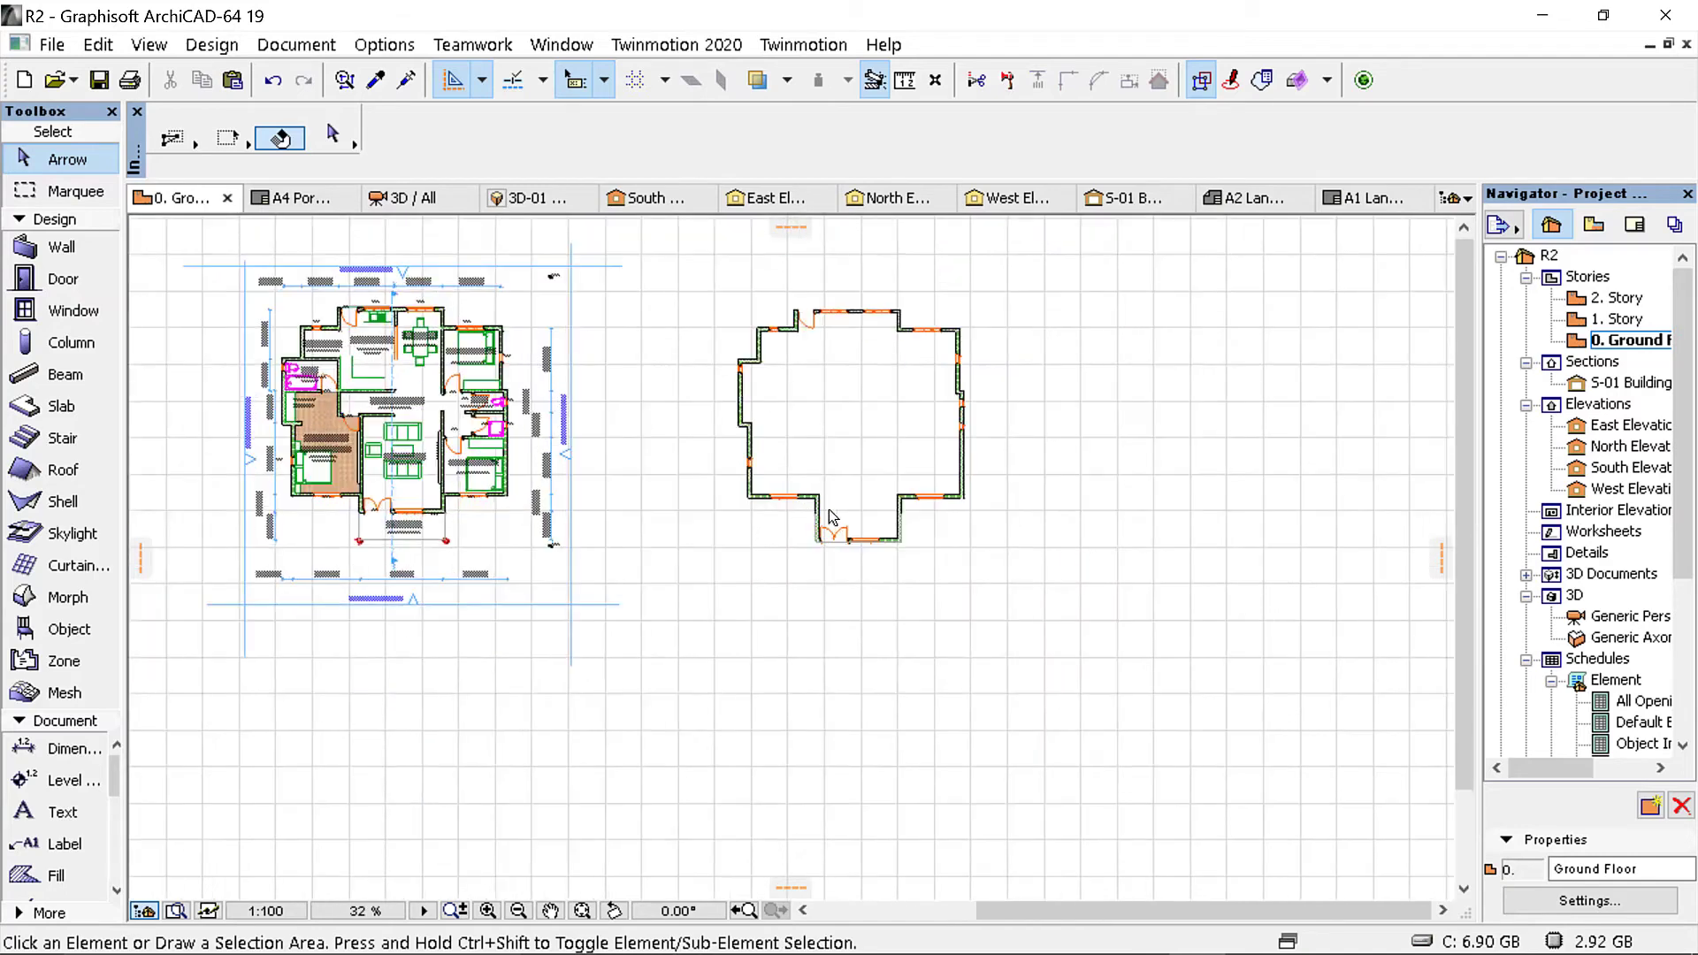
scroll(579, 576, down, 2)
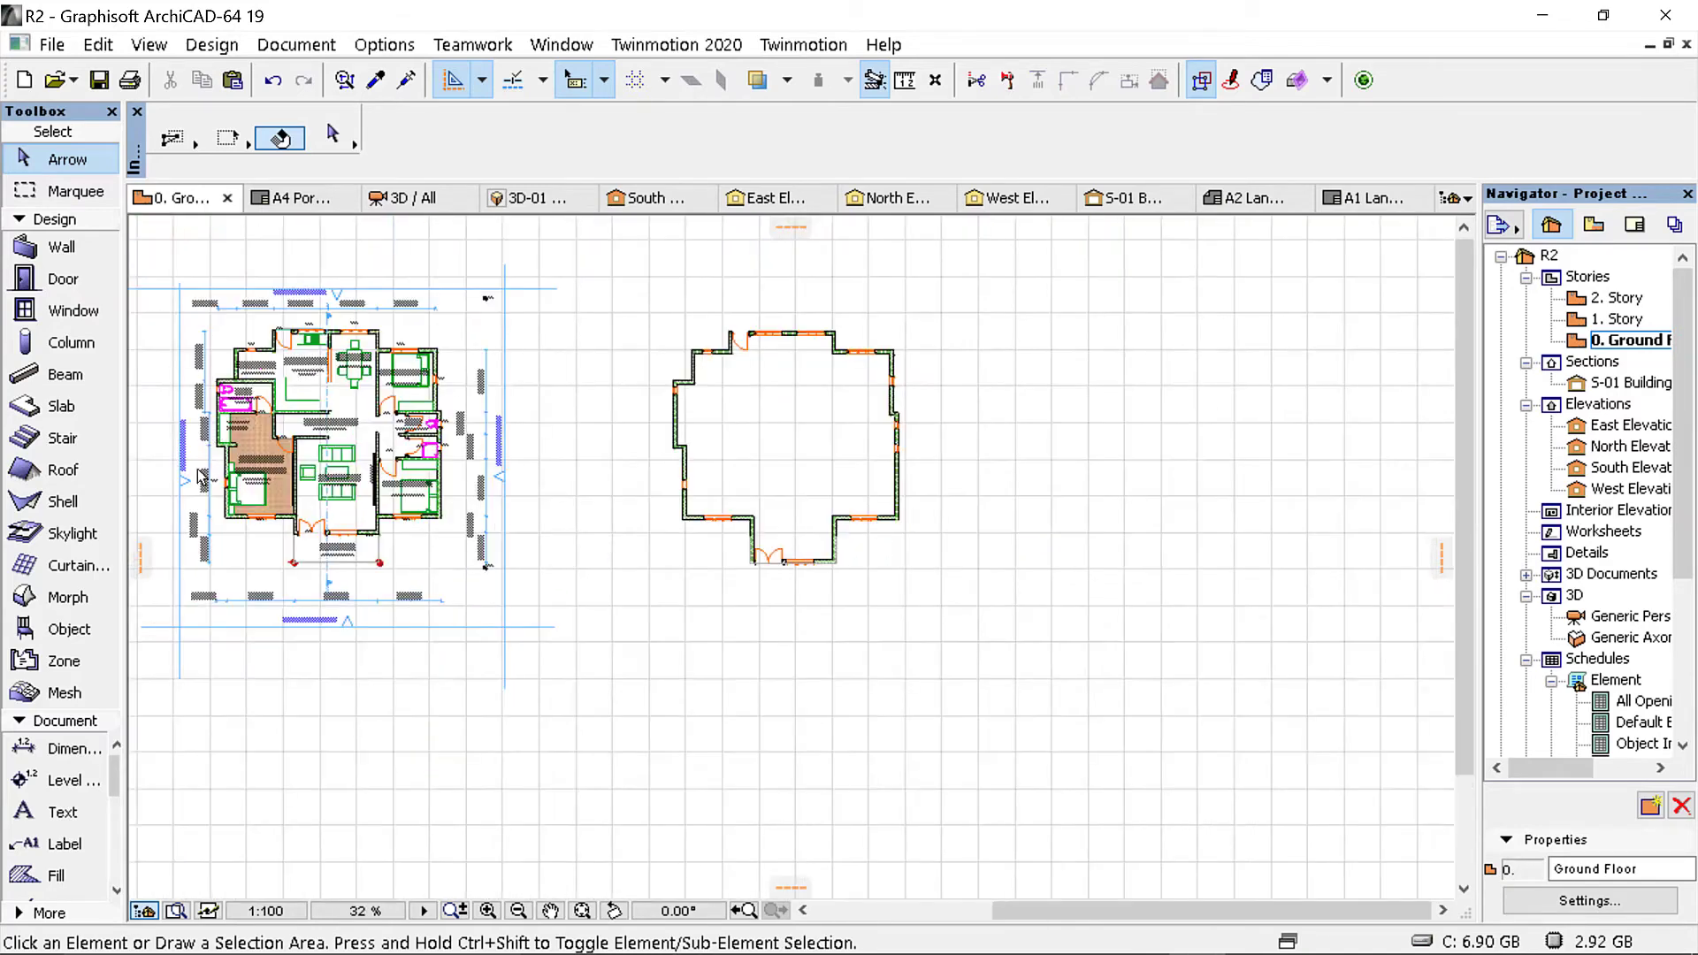
scroll(204, 477, up, 3)
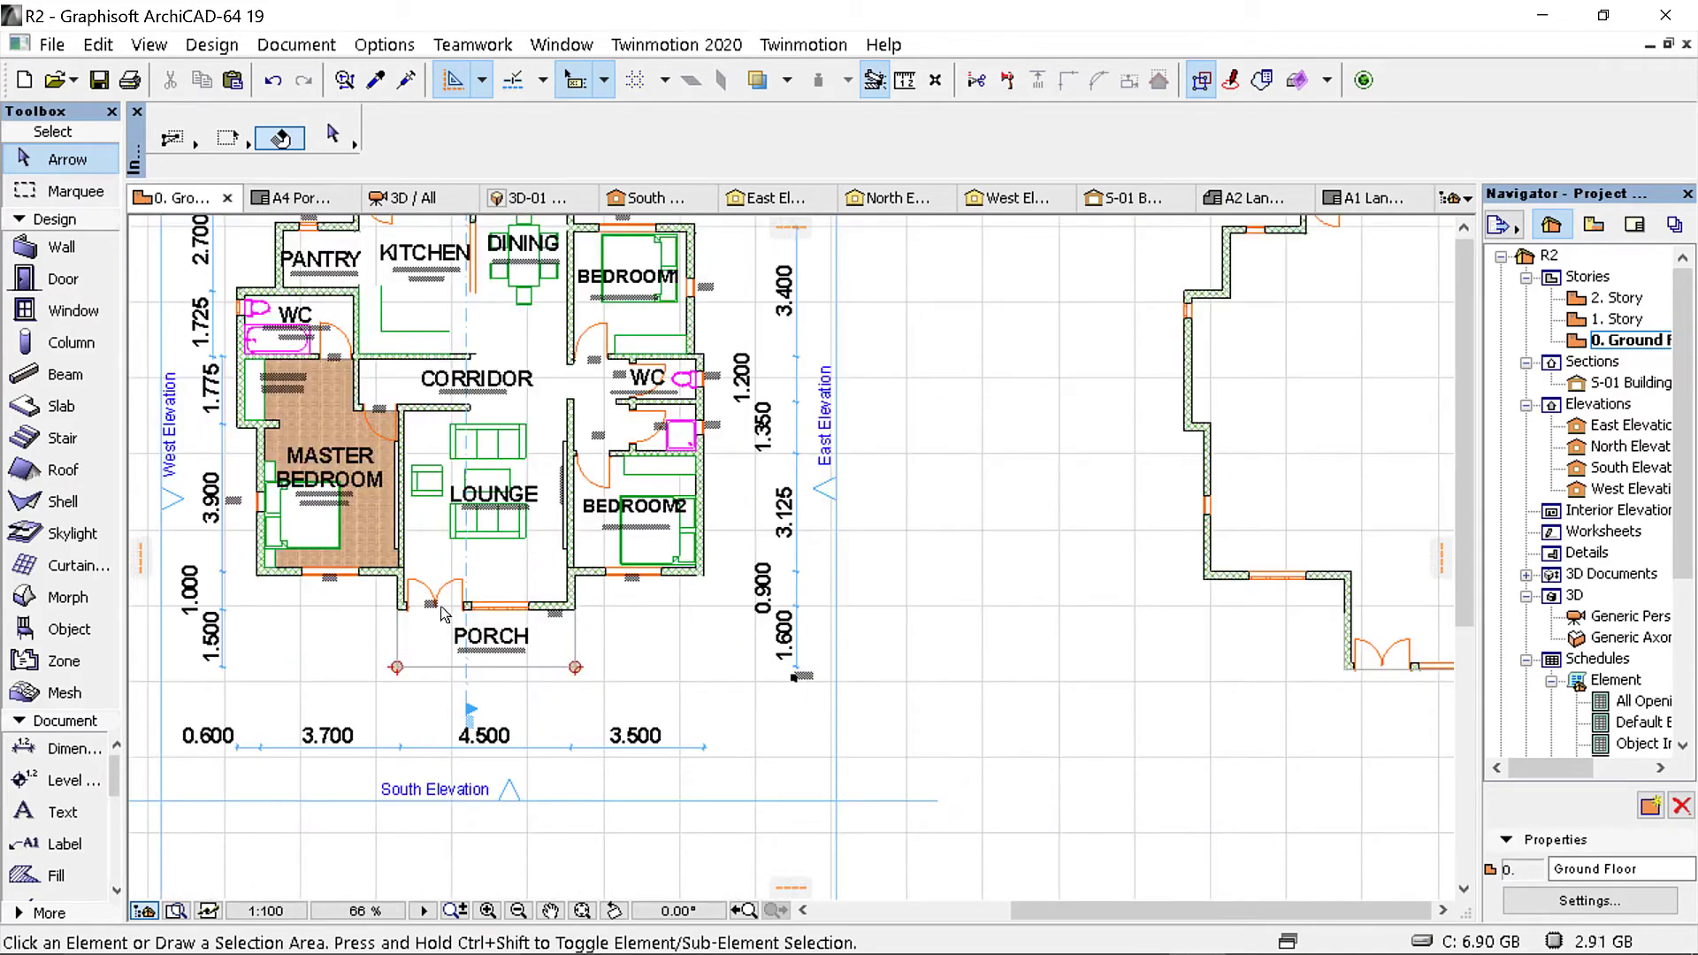
scroll(443, 614, down, 4)
Step: Place a zone inside the copied outline and position its stamp, showing 117.300 m²
click(57, 661)
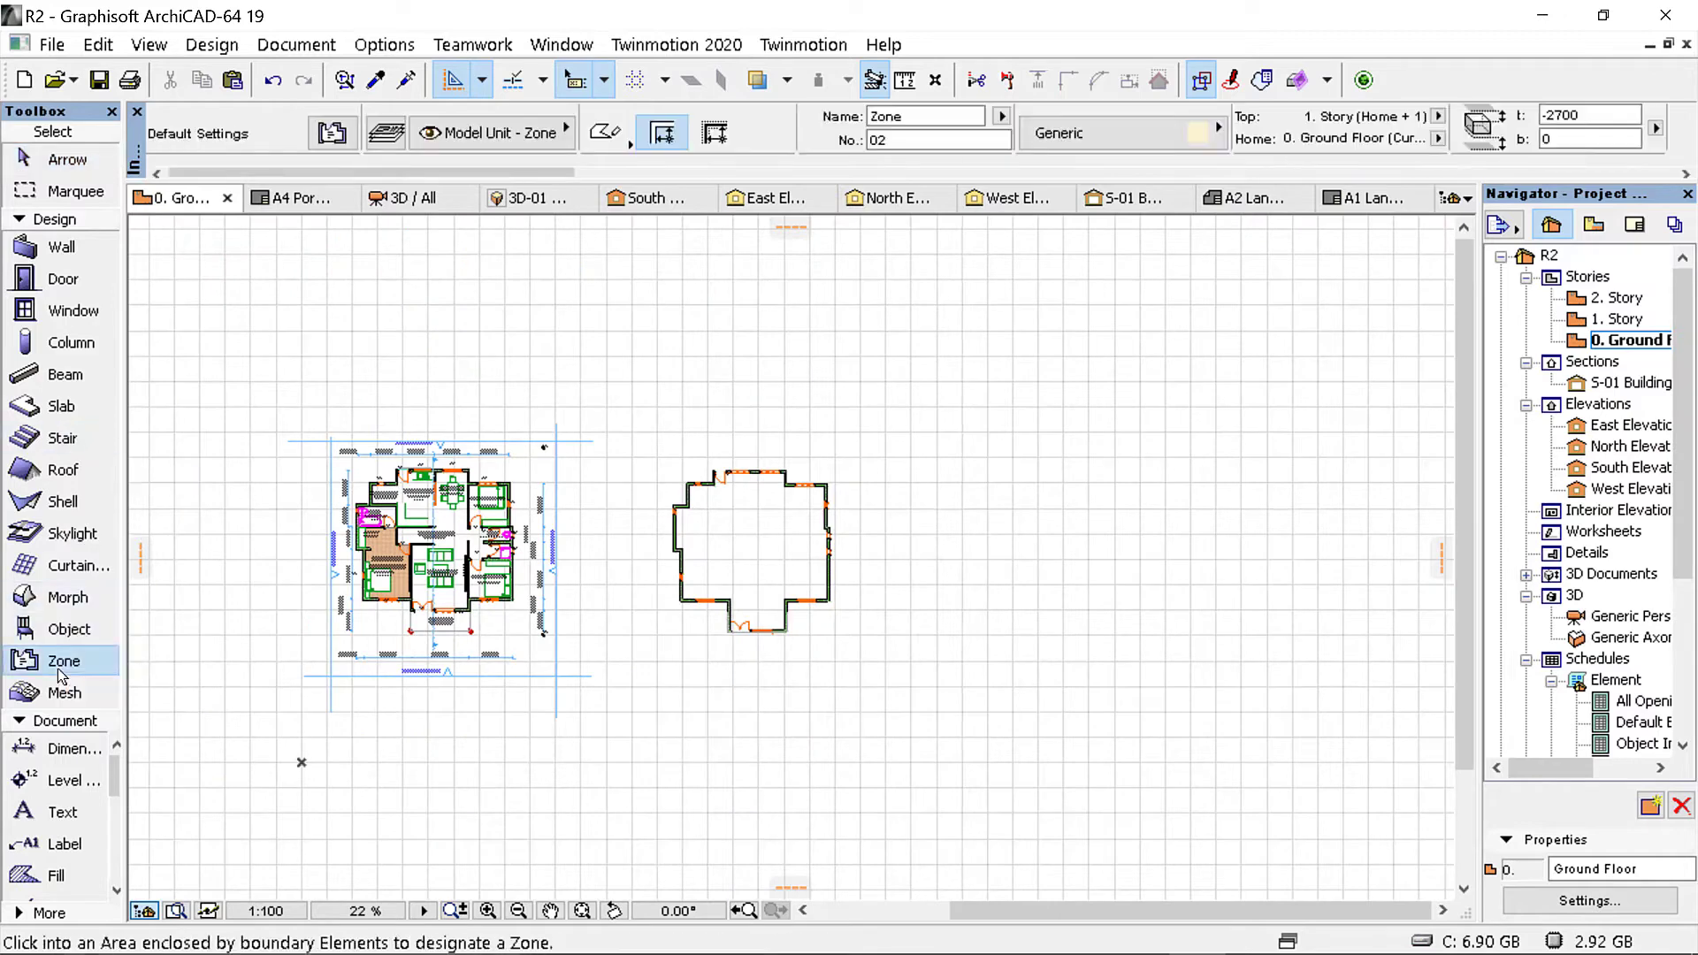
scroll(747, 570, up, 4)
scroll(740, 555, down, 4)
scroll(702, 588, up, 4)
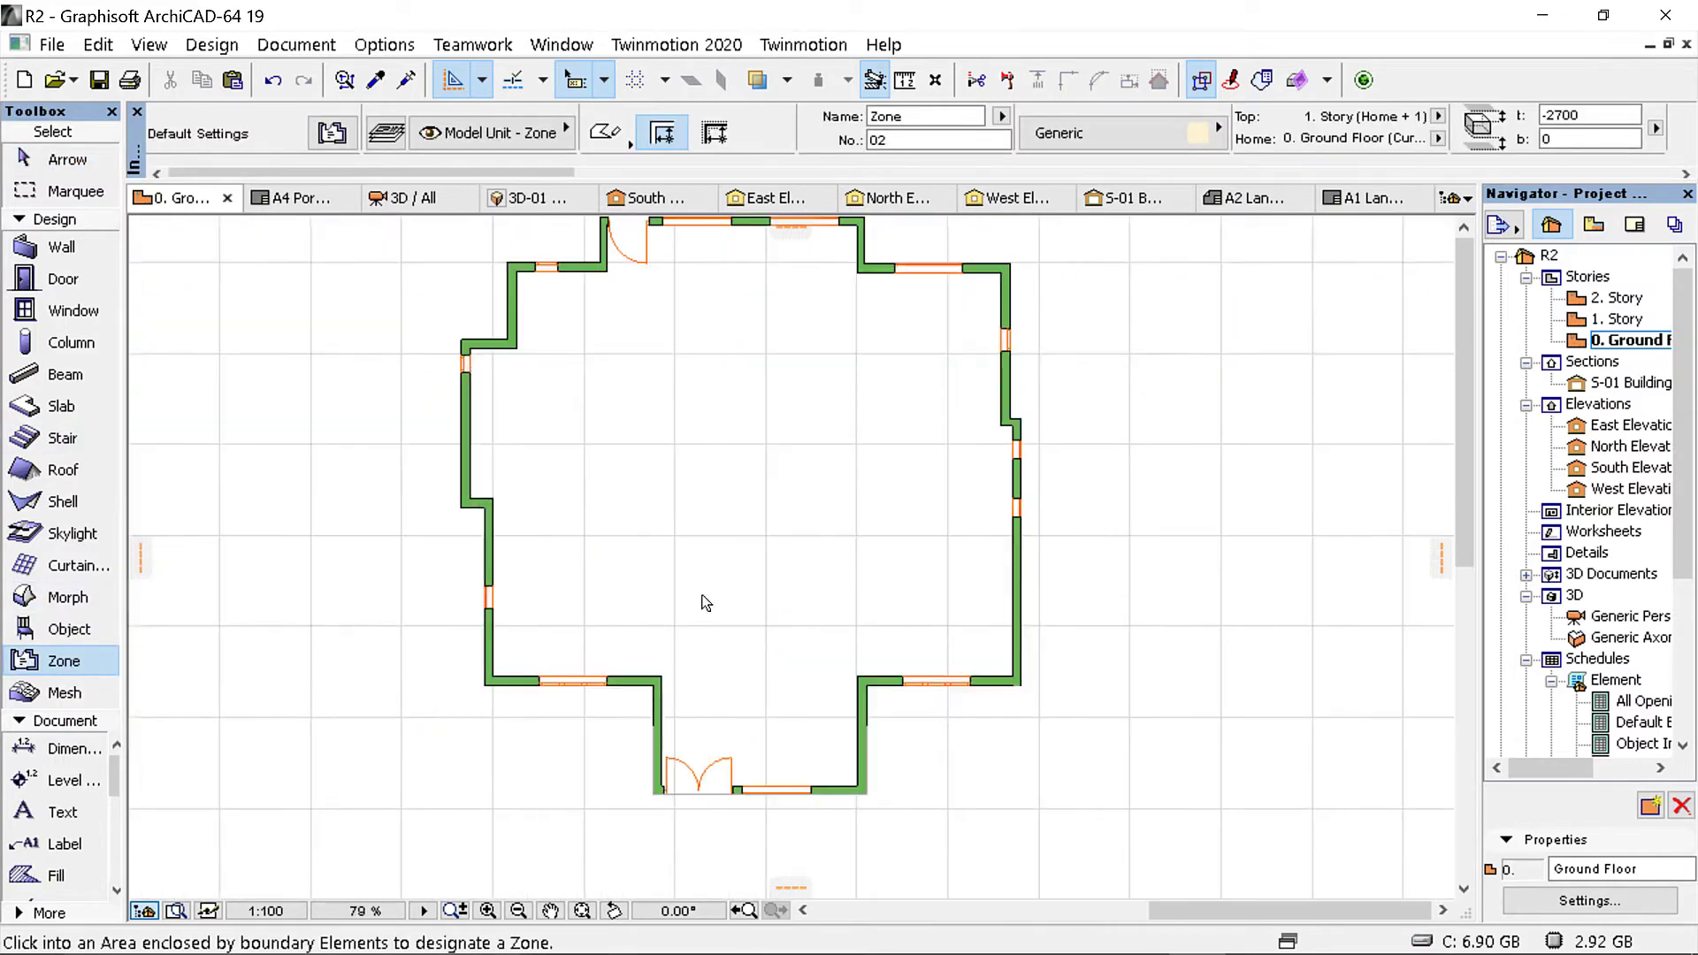
click(812, 533)
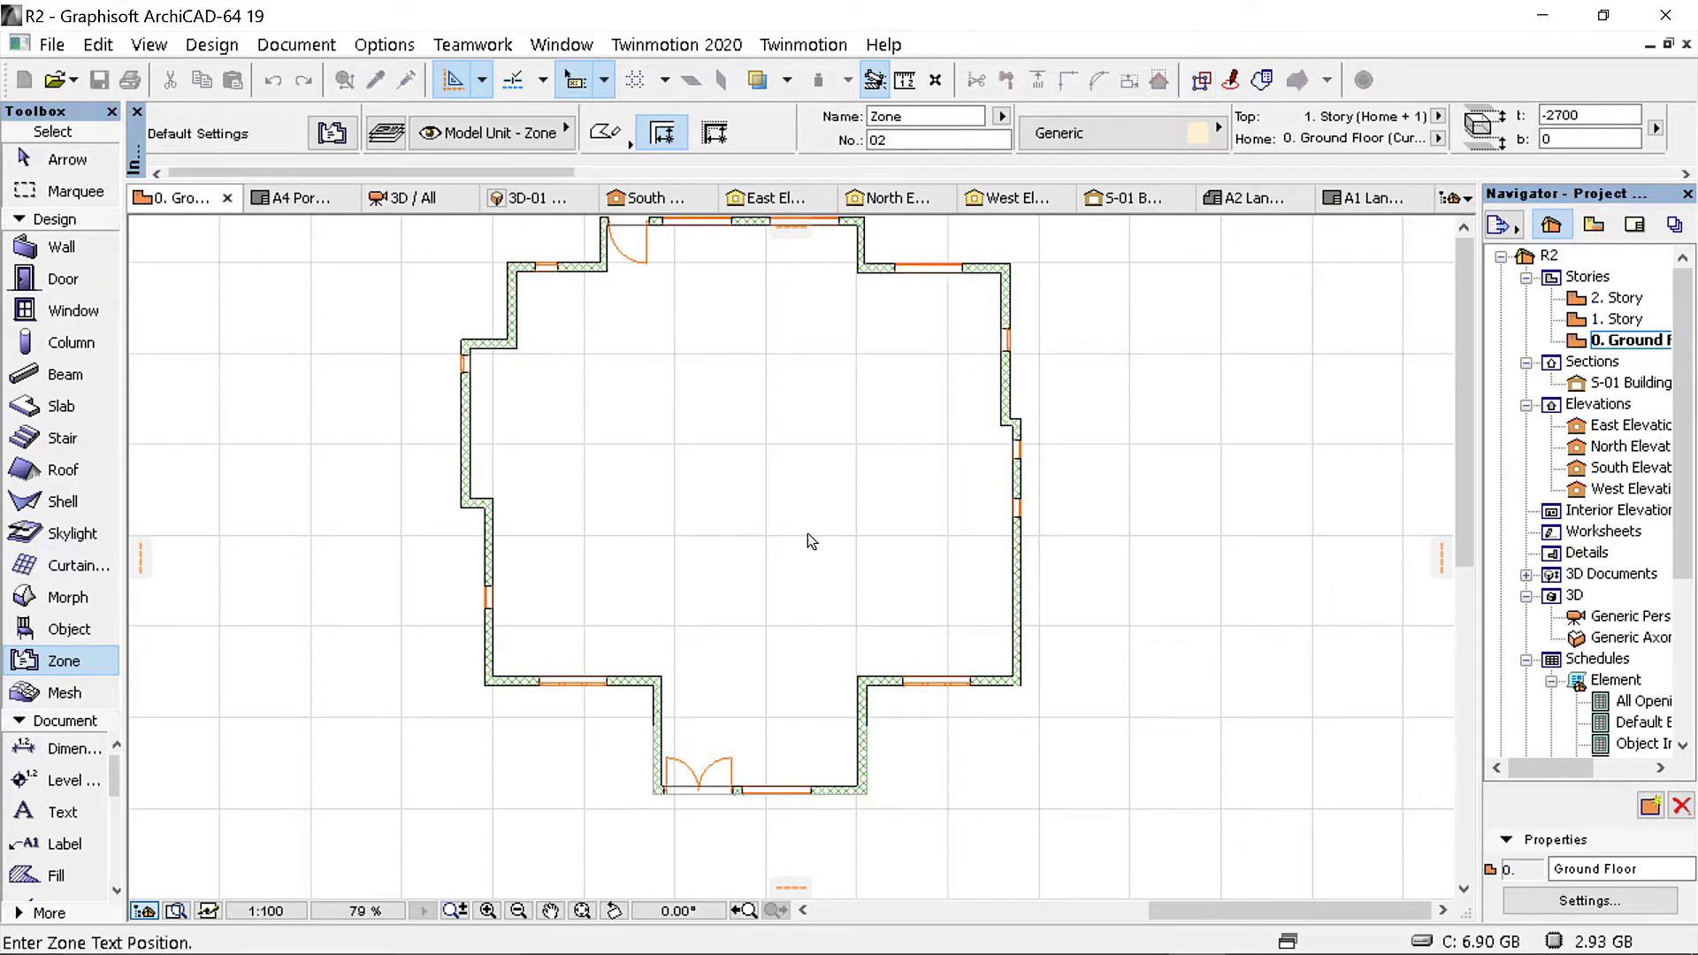
click(738, 488)
scroll(741, 495, up, 5)
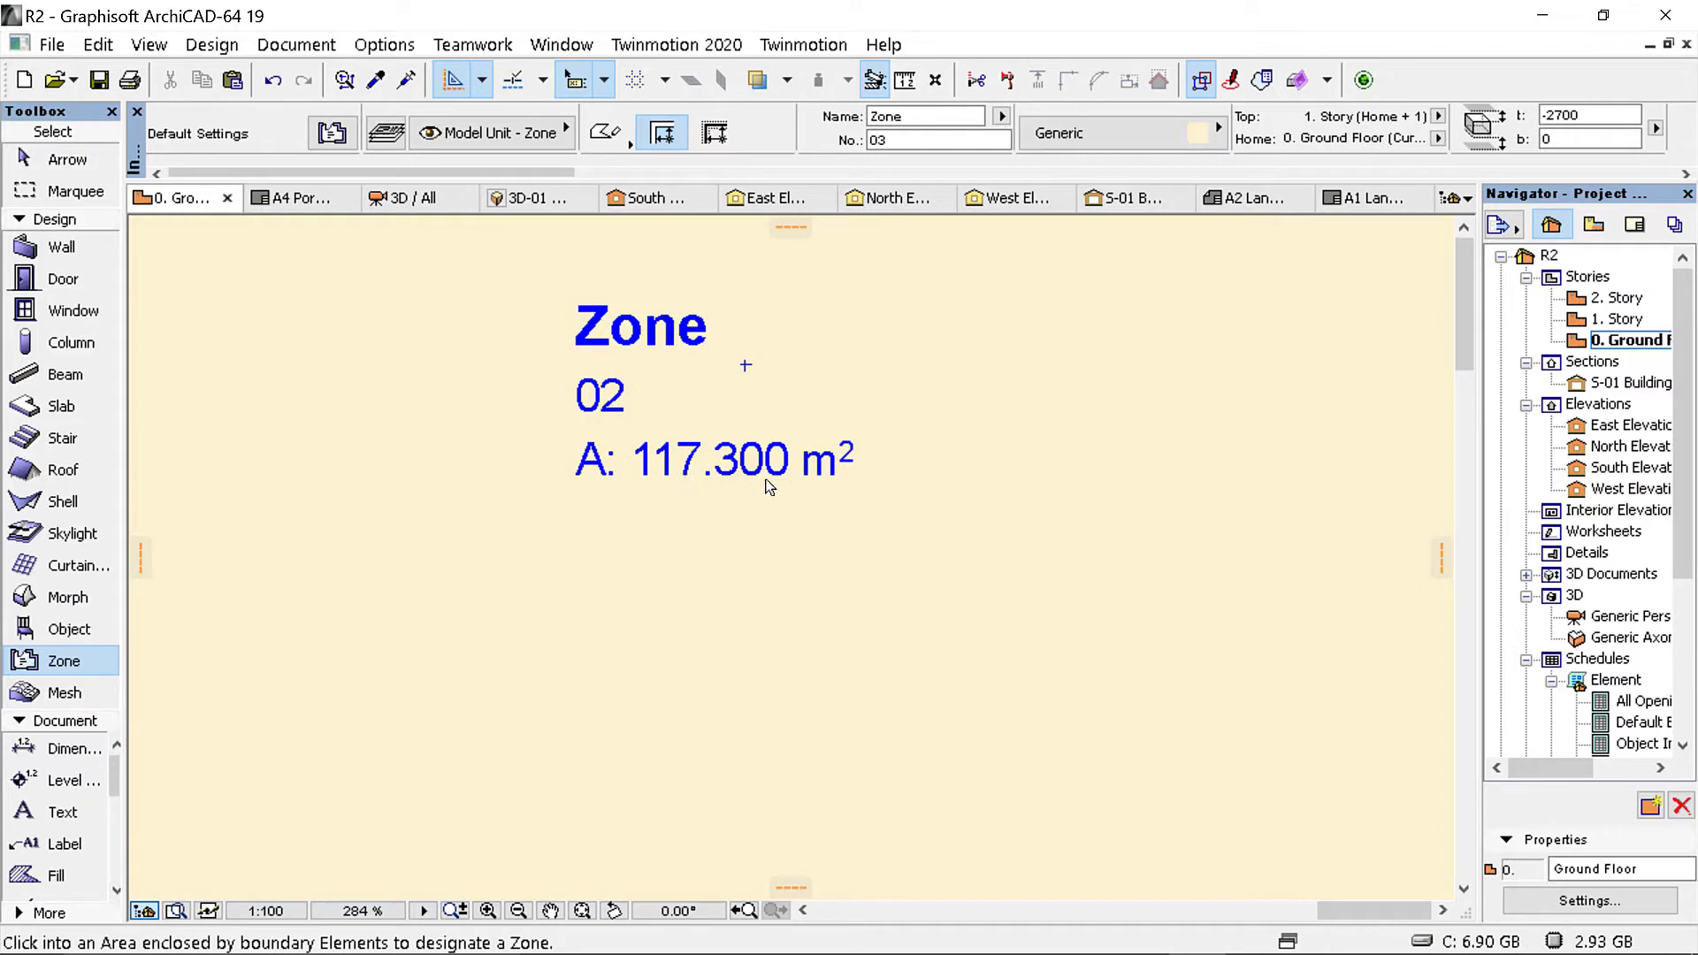
scroll(787, 433, down, 4)
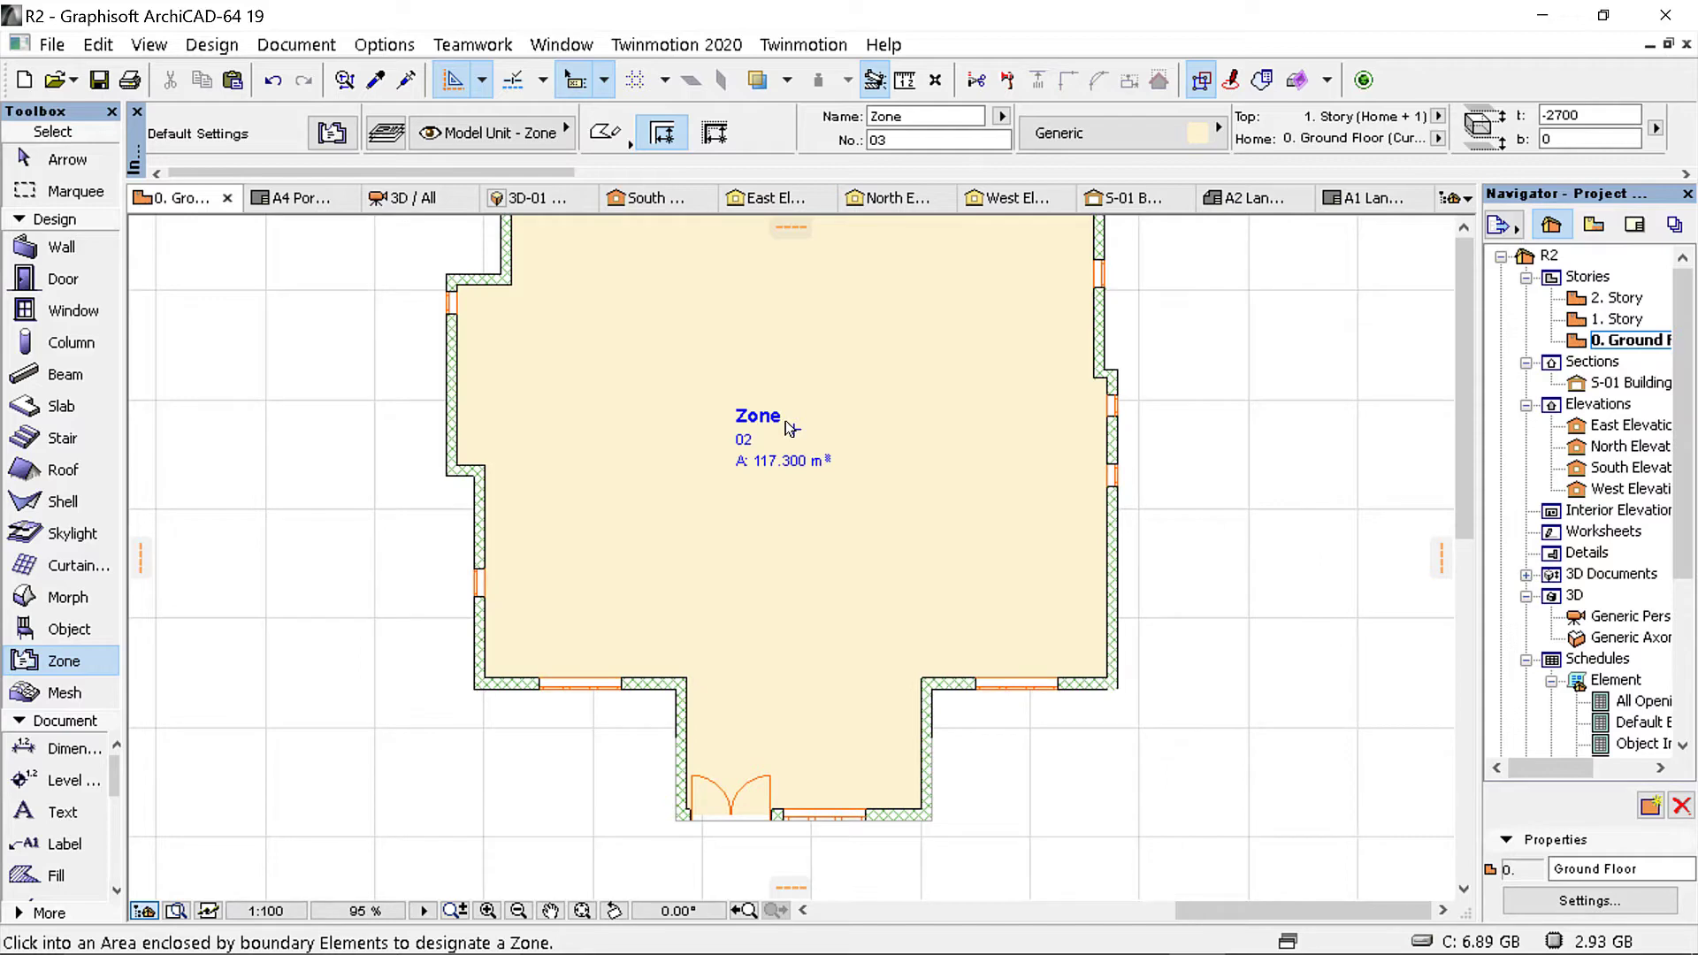
scroll(725, 460, up, 4)
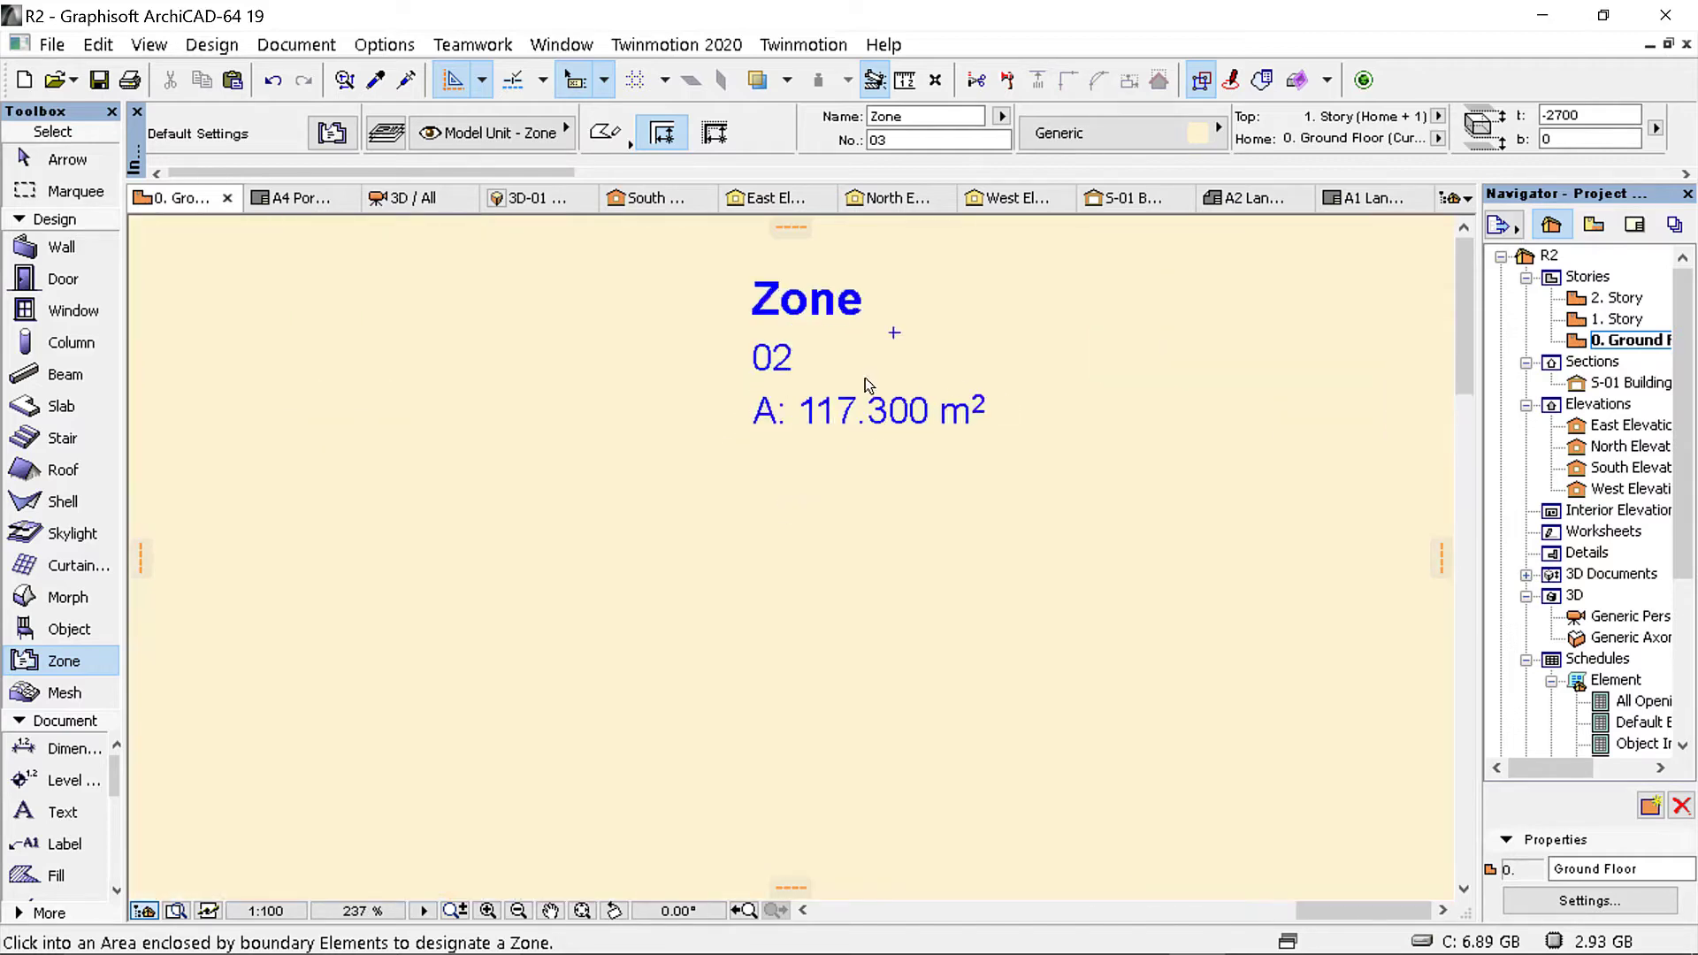
scroll(759, 411, up, 2)
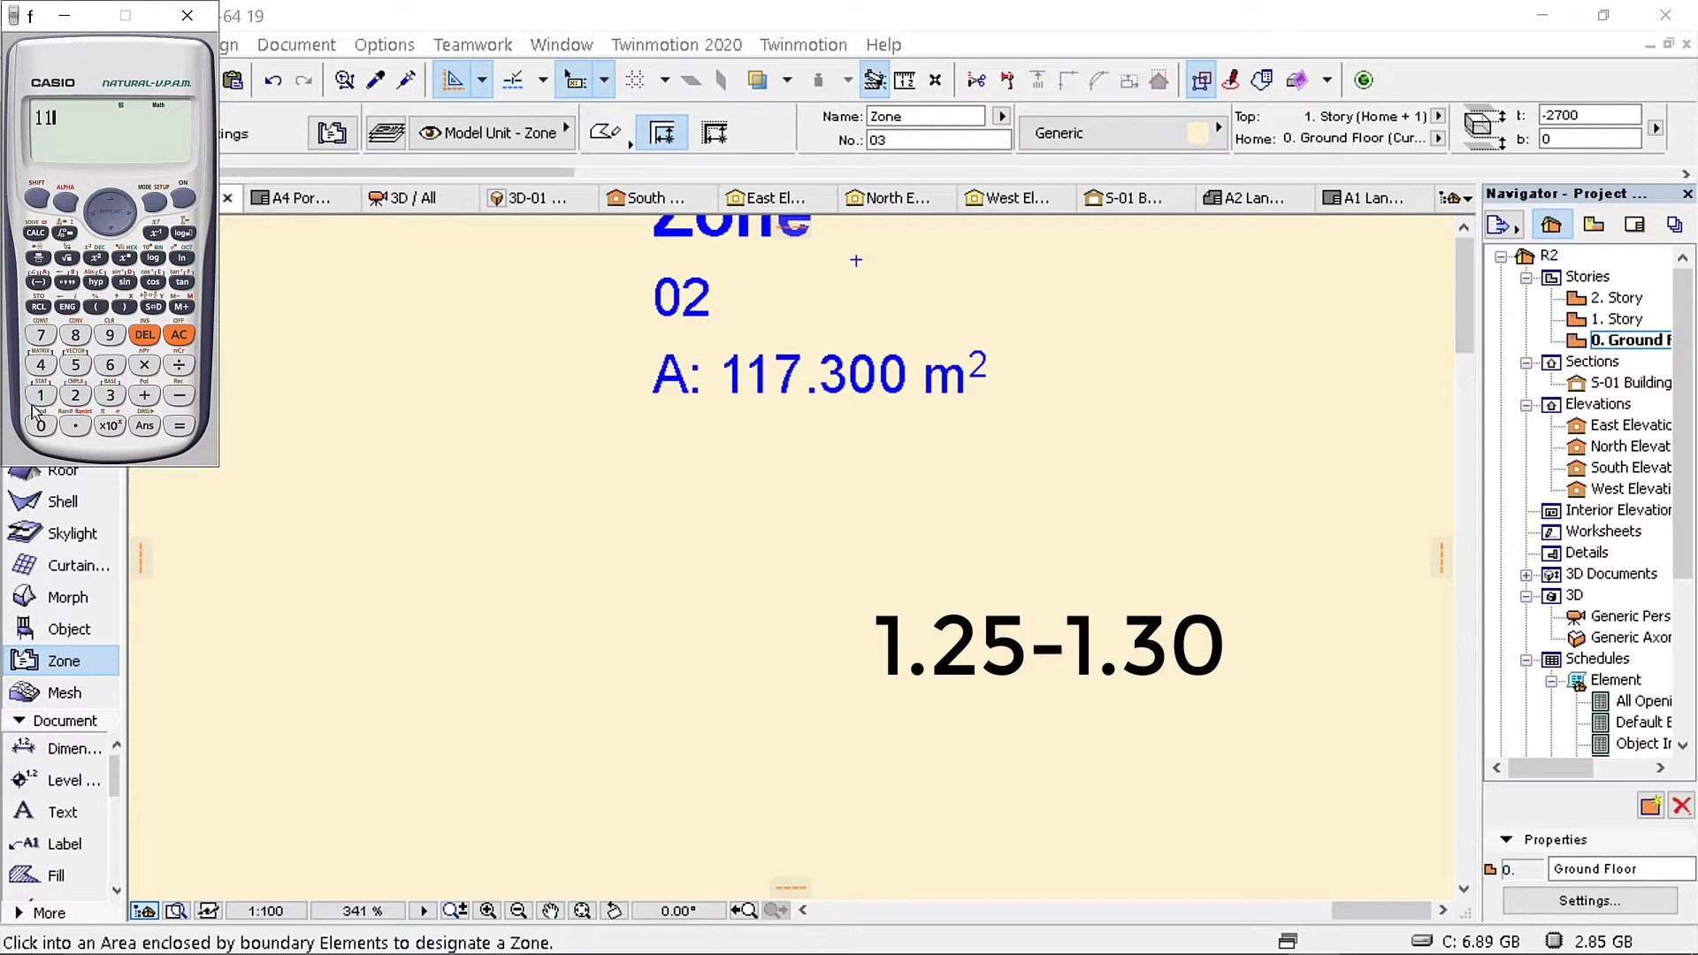
Step: Enter the 117.3 zone area and the multiplication sign into the calculator
text(7.3)
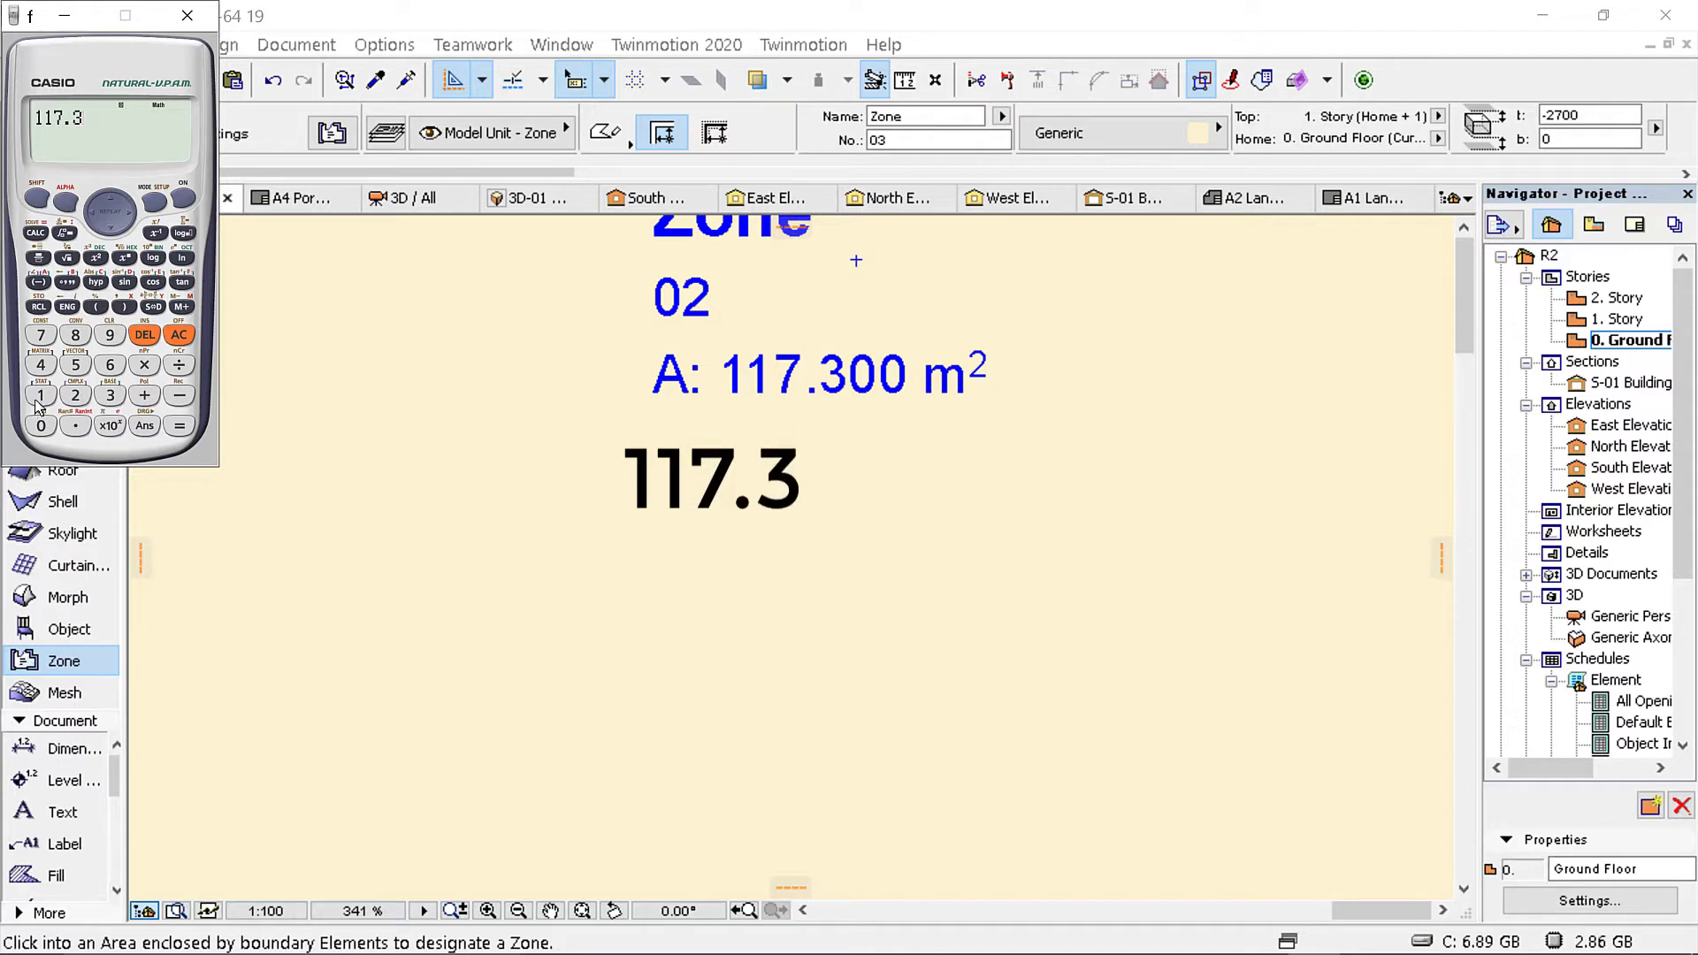
text(*)
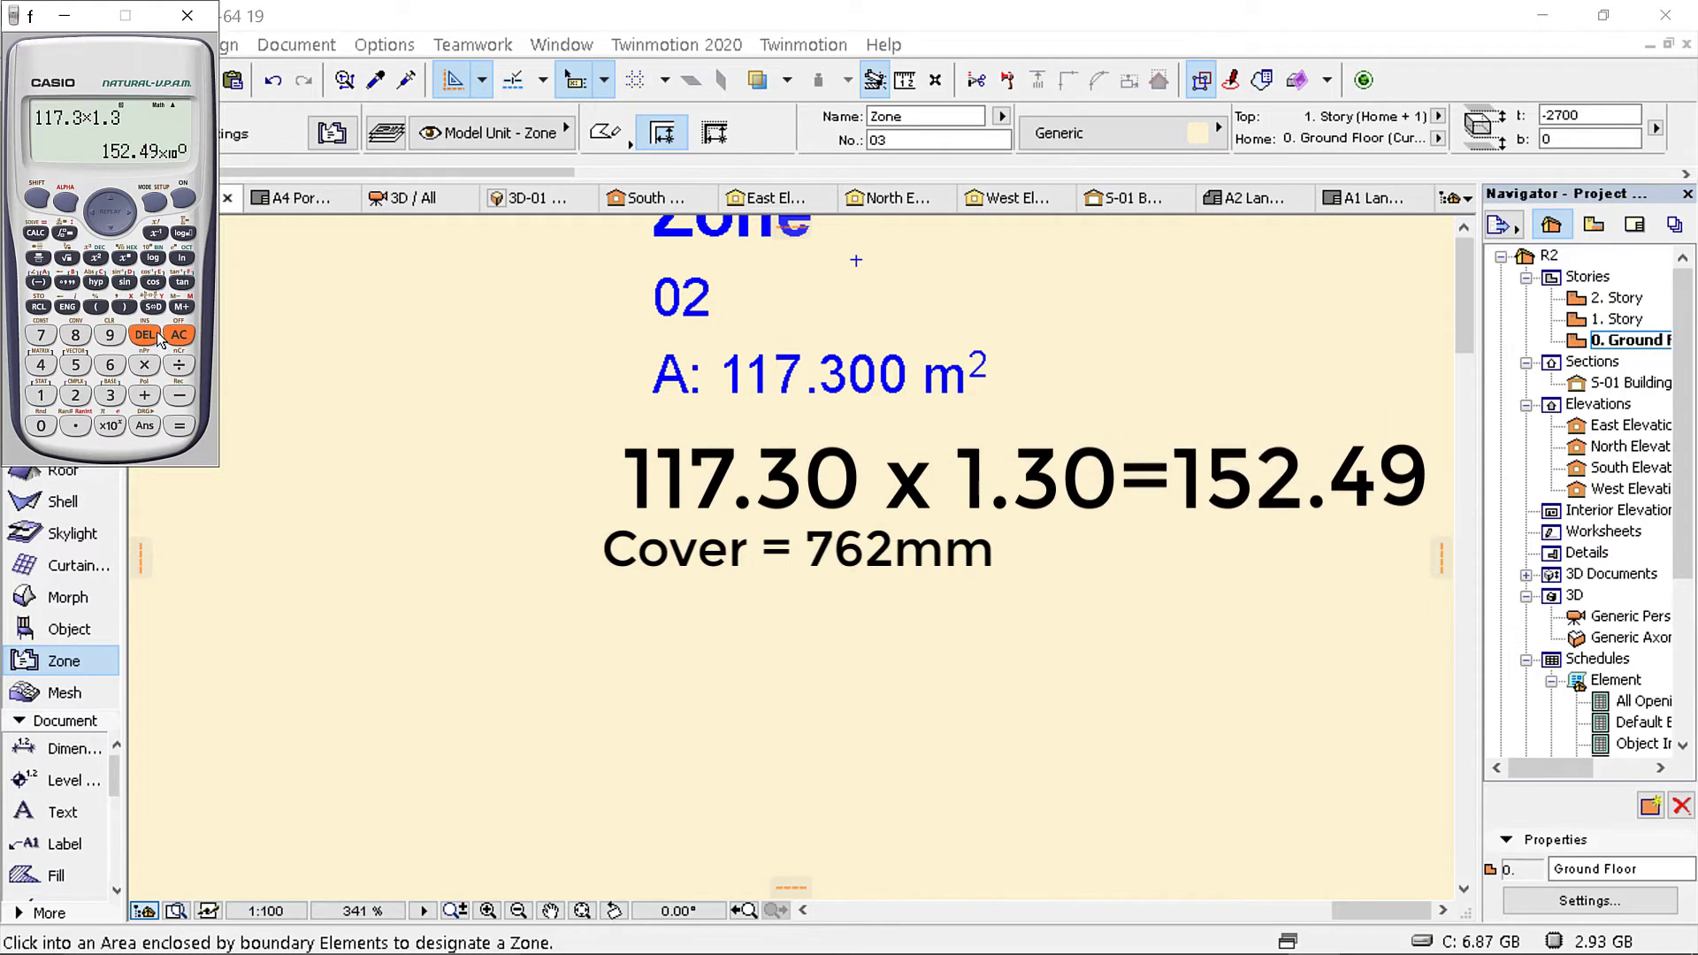
Step: Compute 0.762 × 2 on the calculator and show the sheet area as 1.524
click(75, 426)
click(41, 335)
click(110, 364)
click(75, 394)
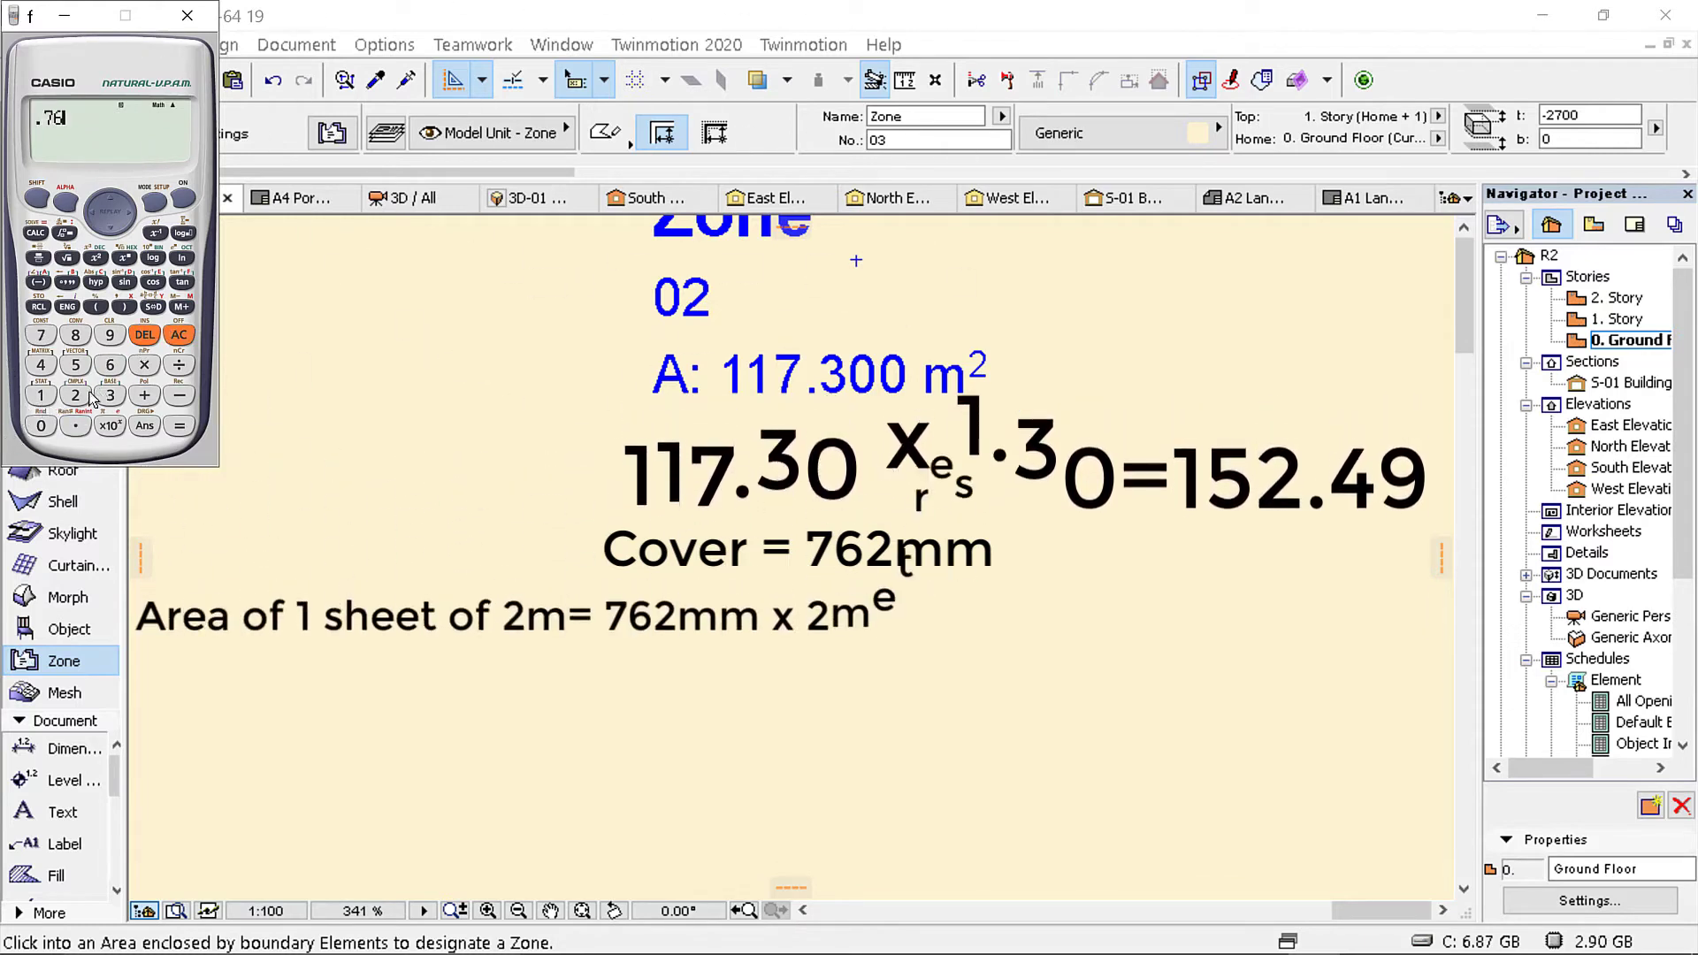
click(144, 366)
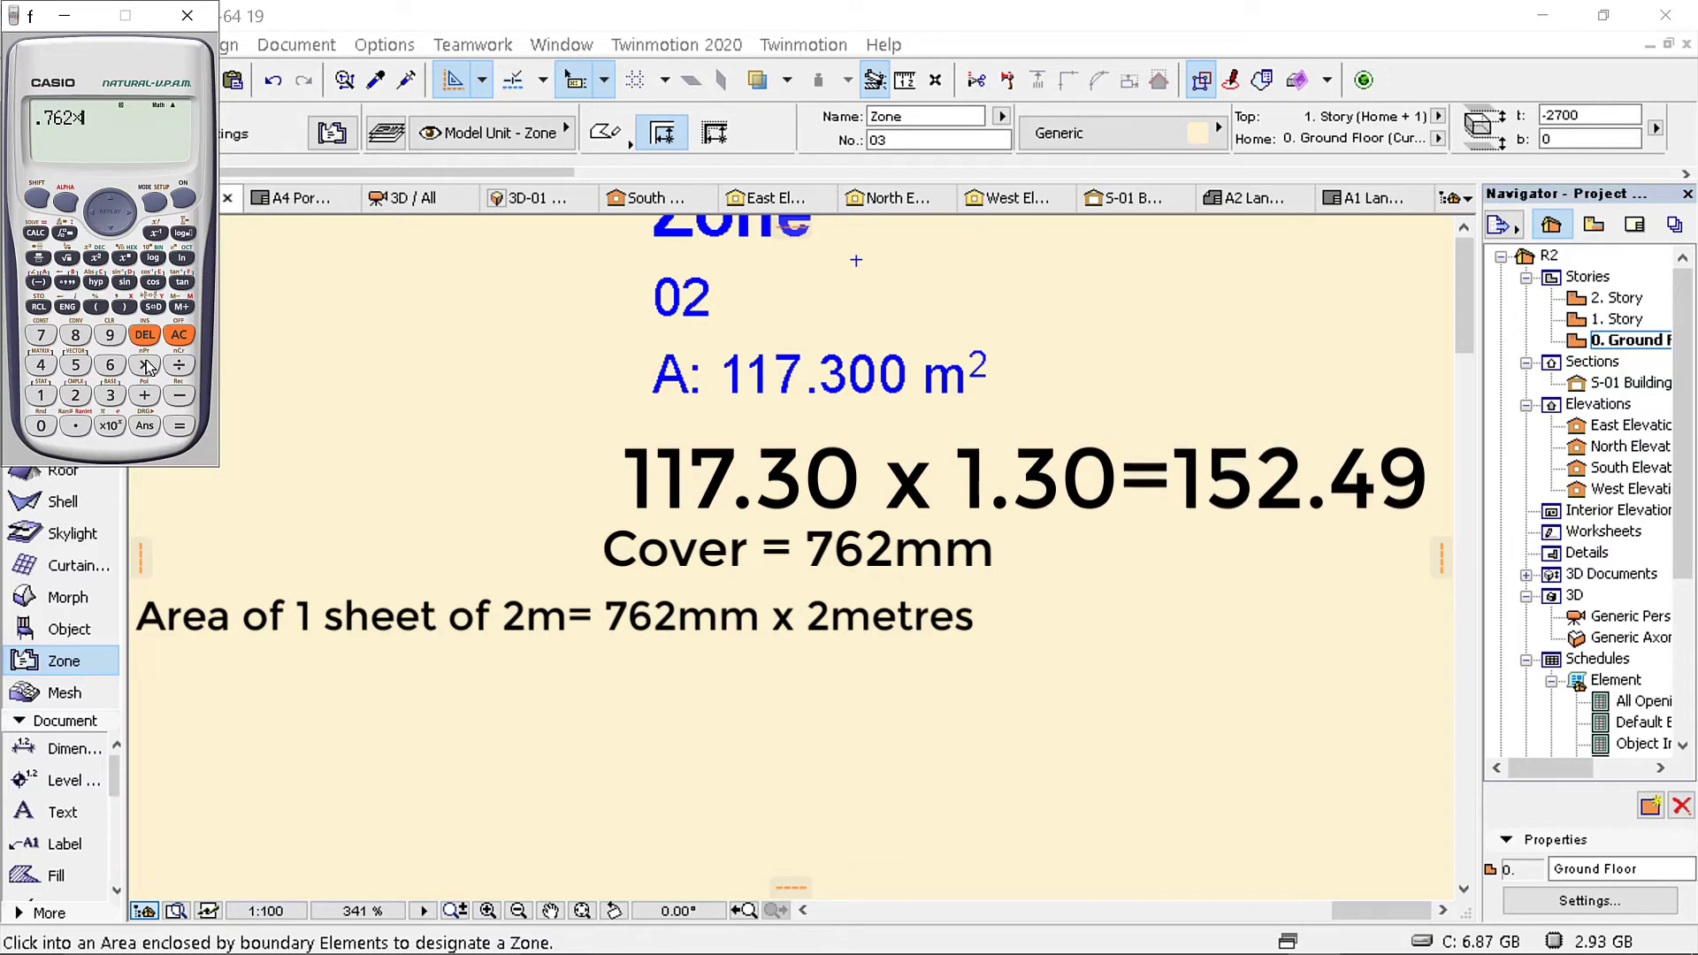
text(2)
click(153, 307)
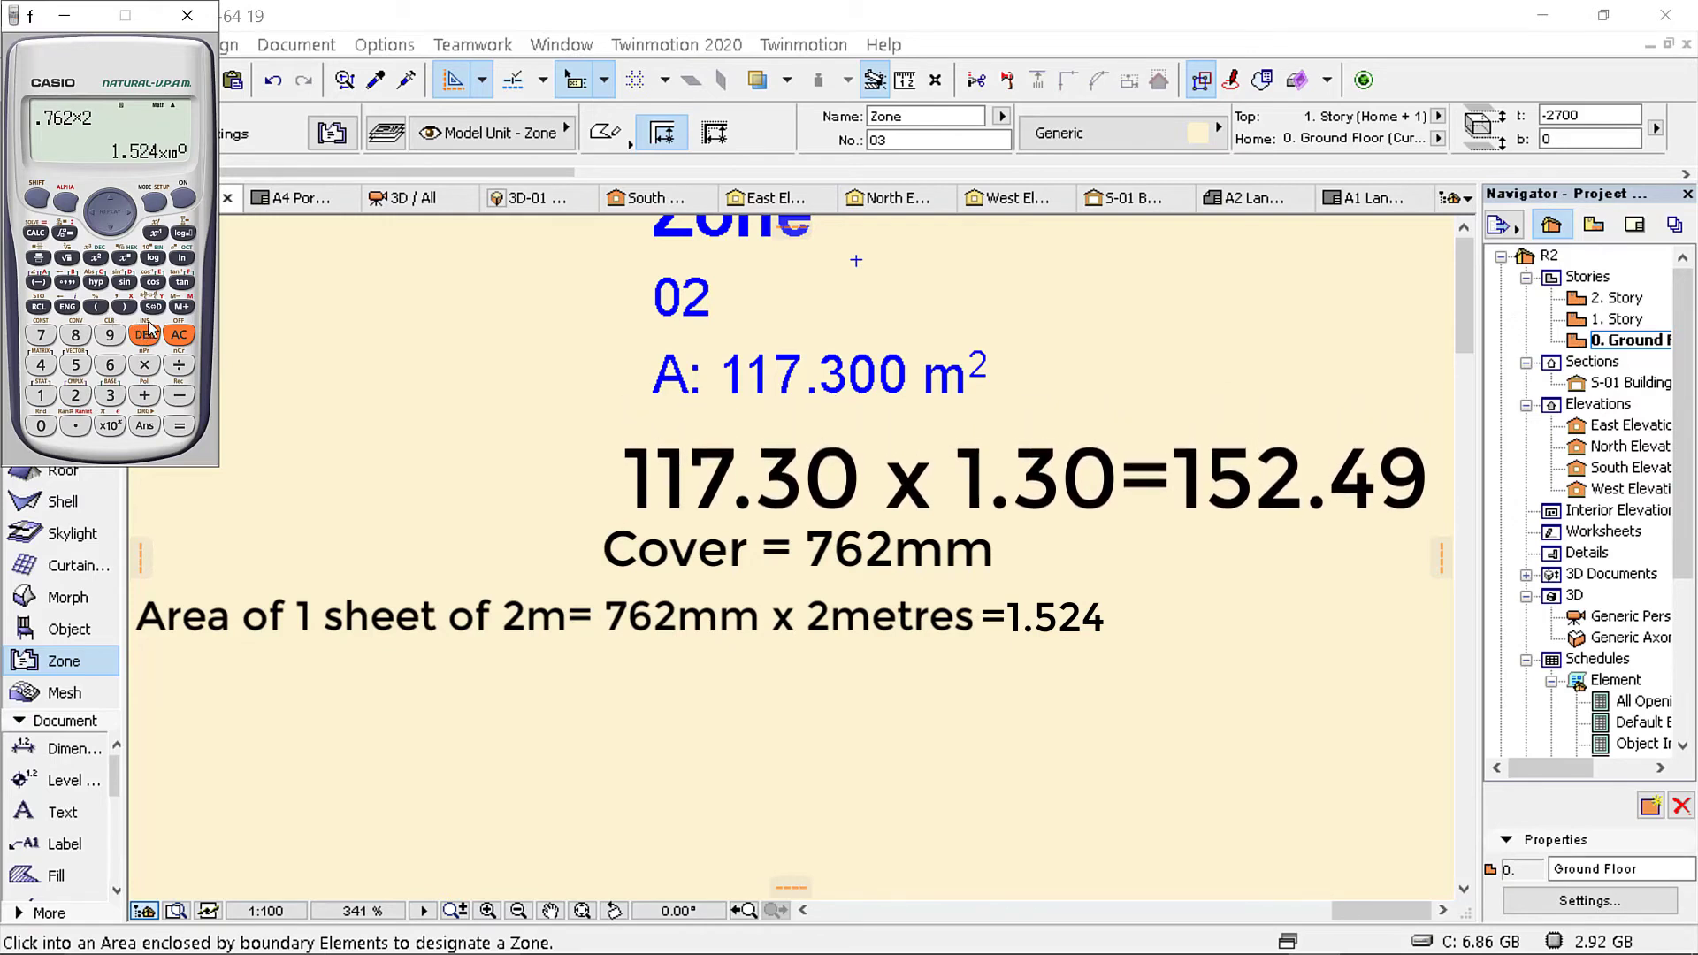
Step: Clear the calculator and enter the 152.49 roof area
click(112, 201)
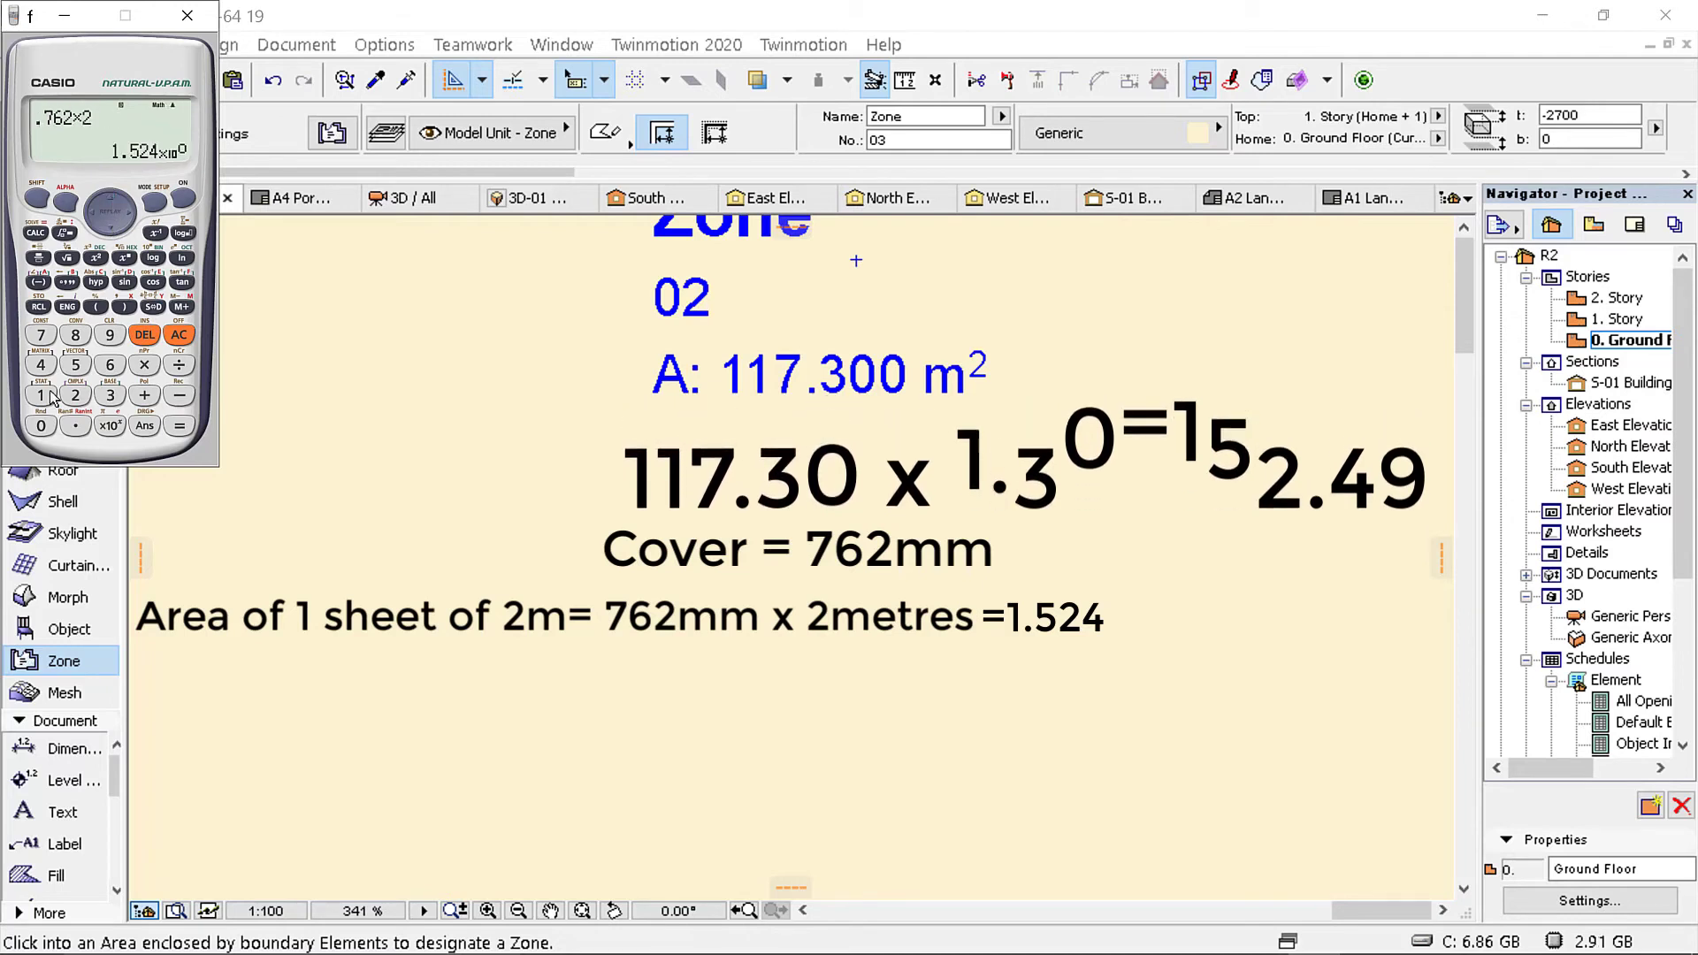
click(178, 334)
click(41, 395)
click(76, 366)
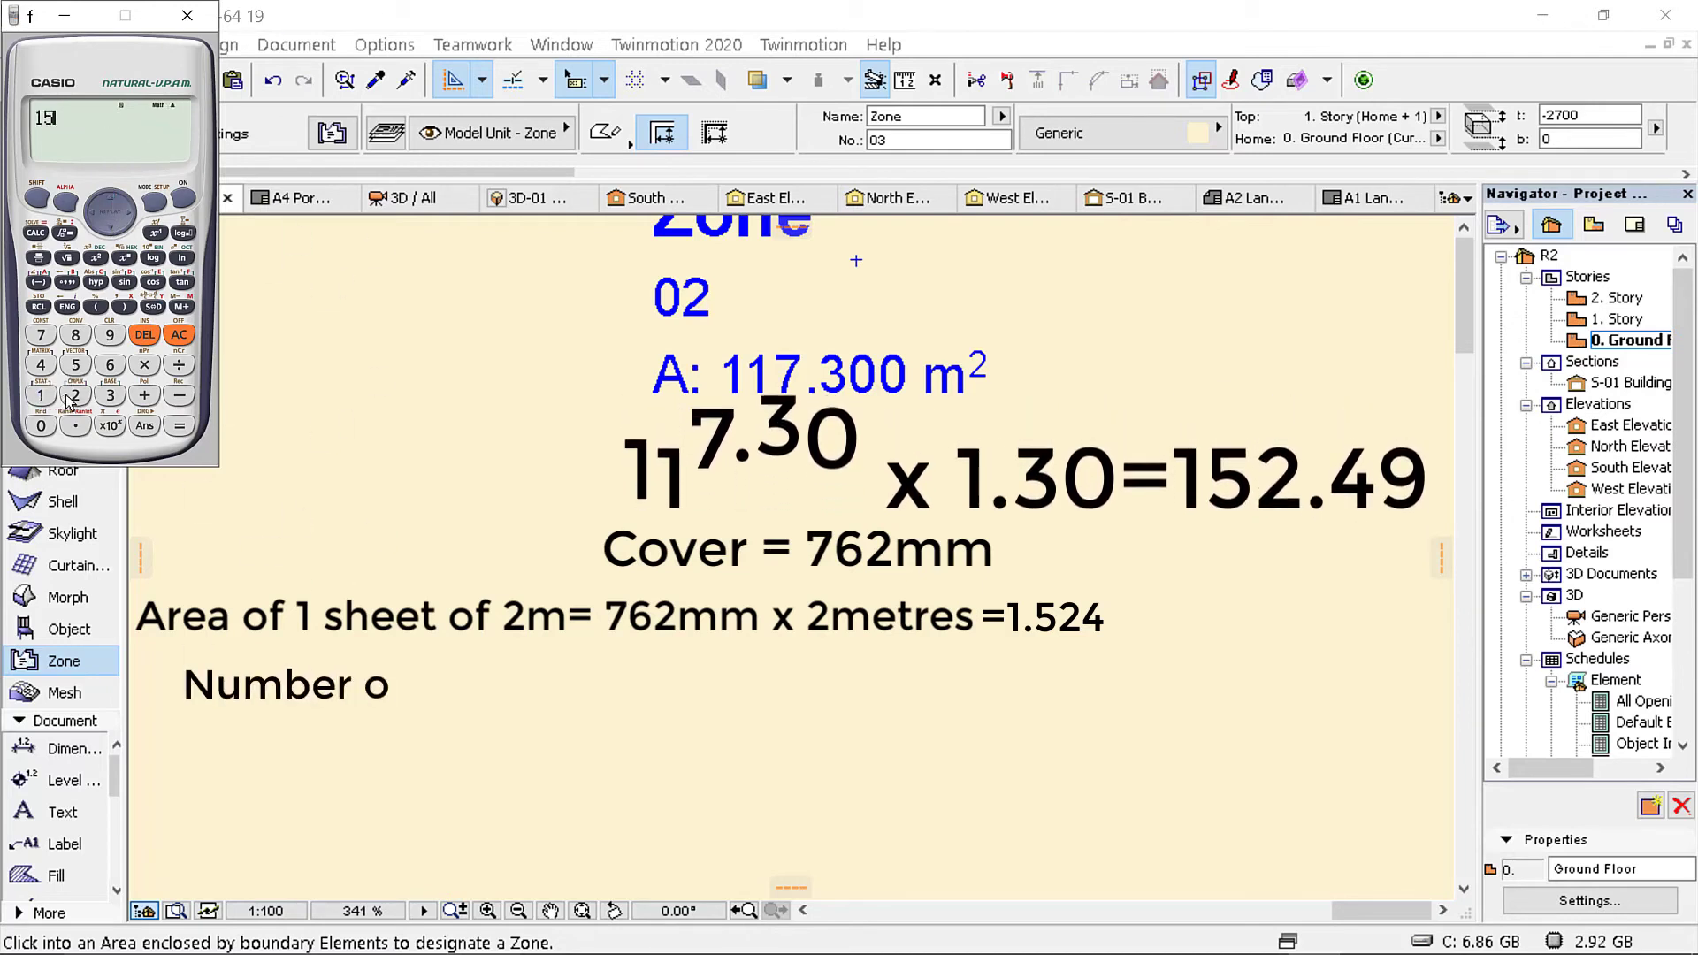
click(73, 397)
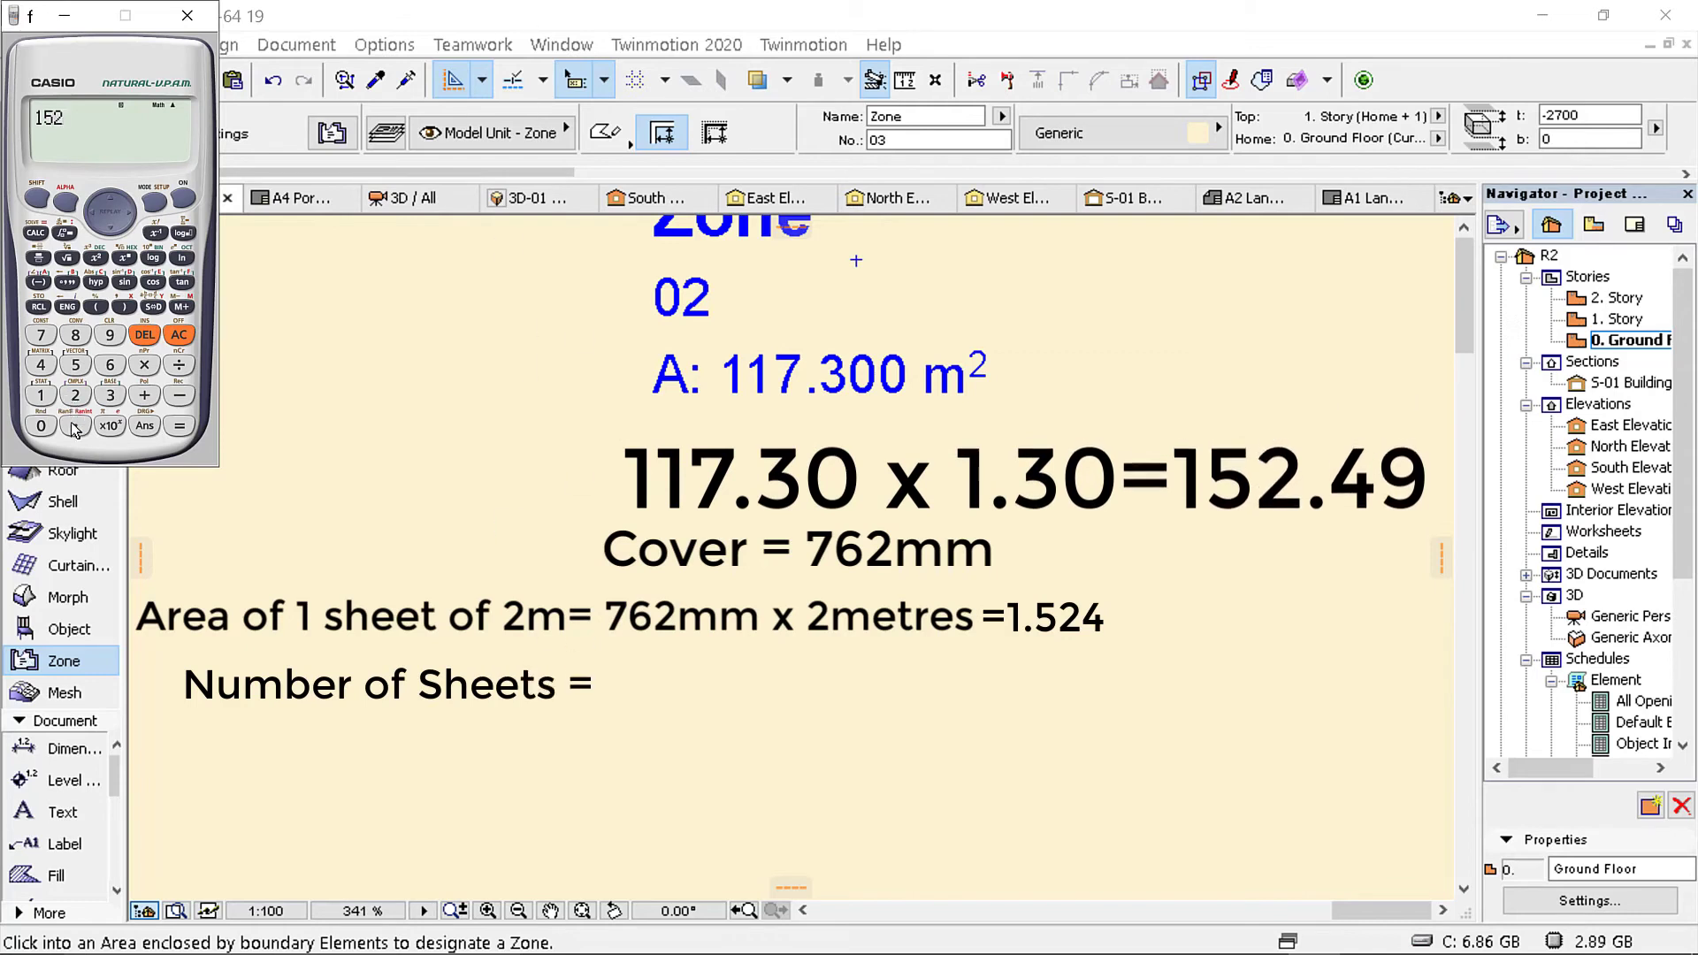
click(76, 425)
click(40, 364)
click(110, 336)
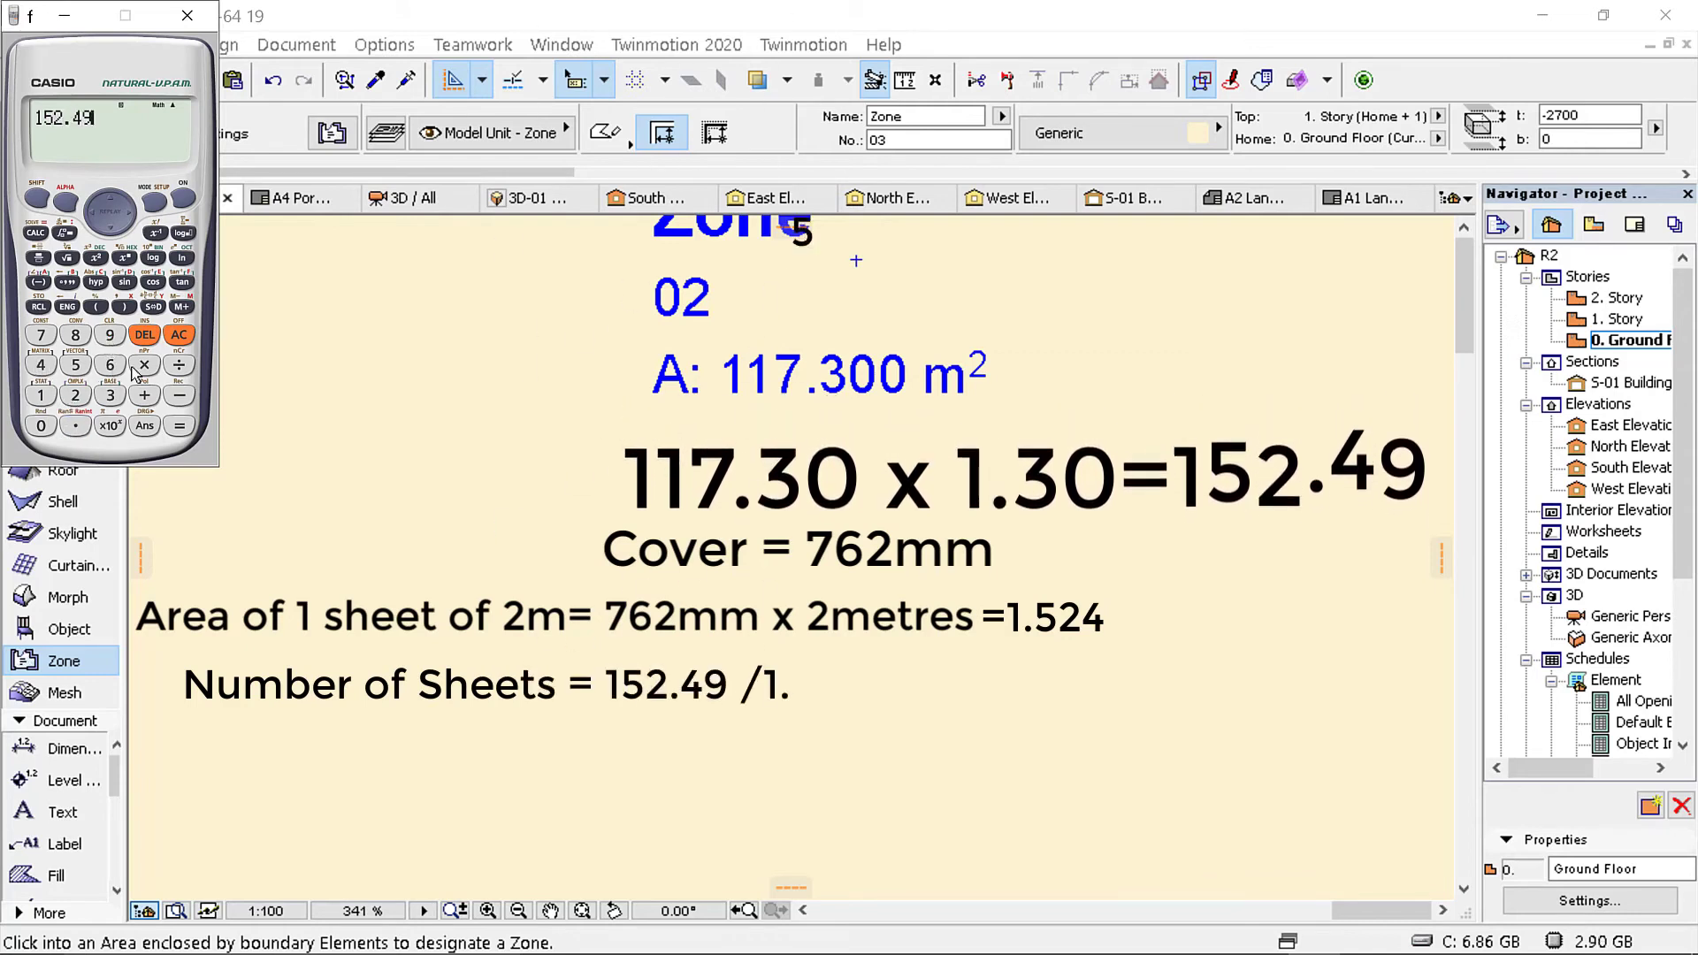
Step: Divide by the previous 1.524 sheet-area answer and show the decimal result 100.059
click(145, 425)
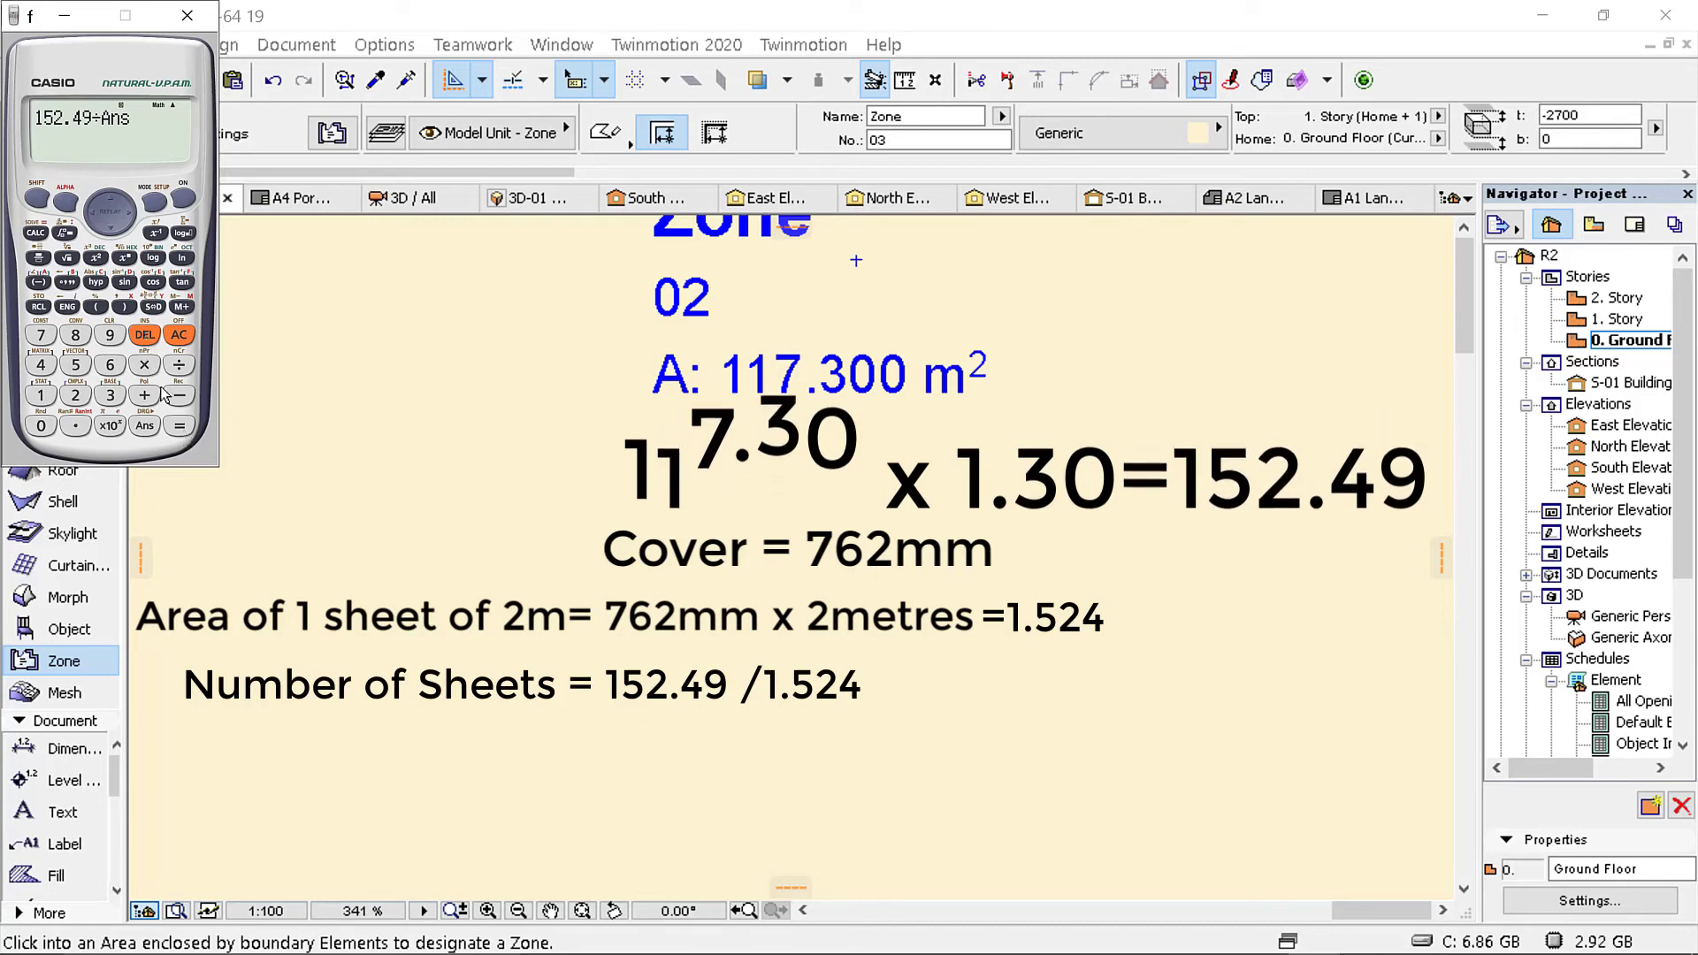
click(179, 425)
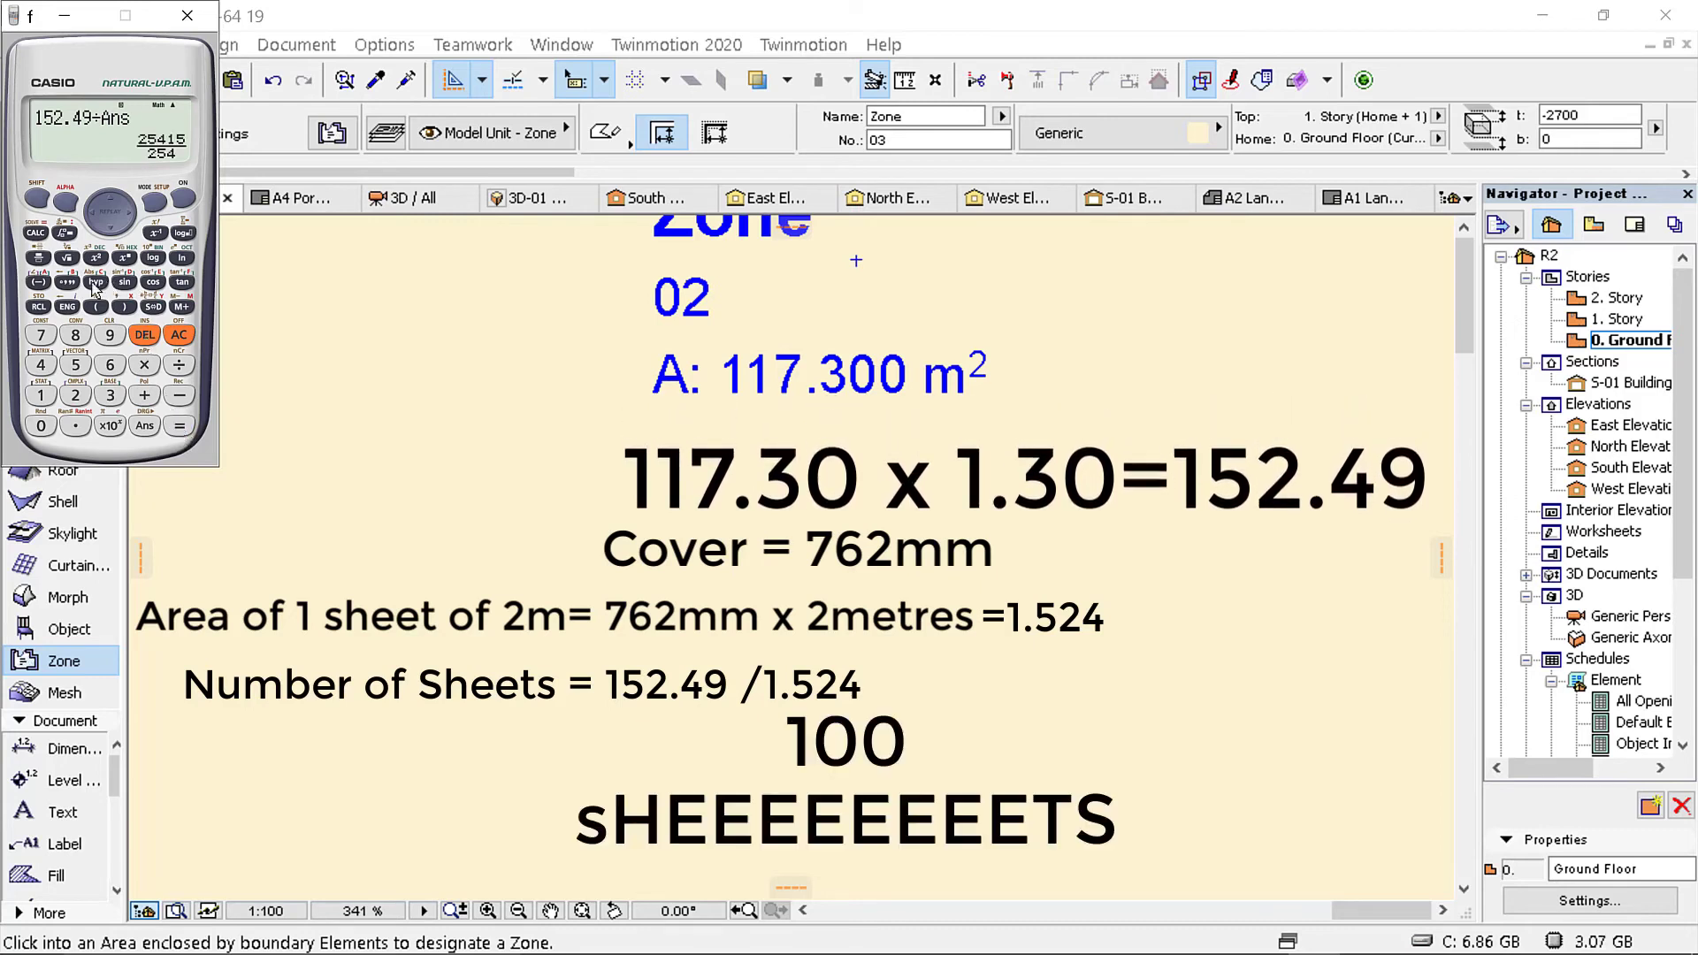
click(153, 307)
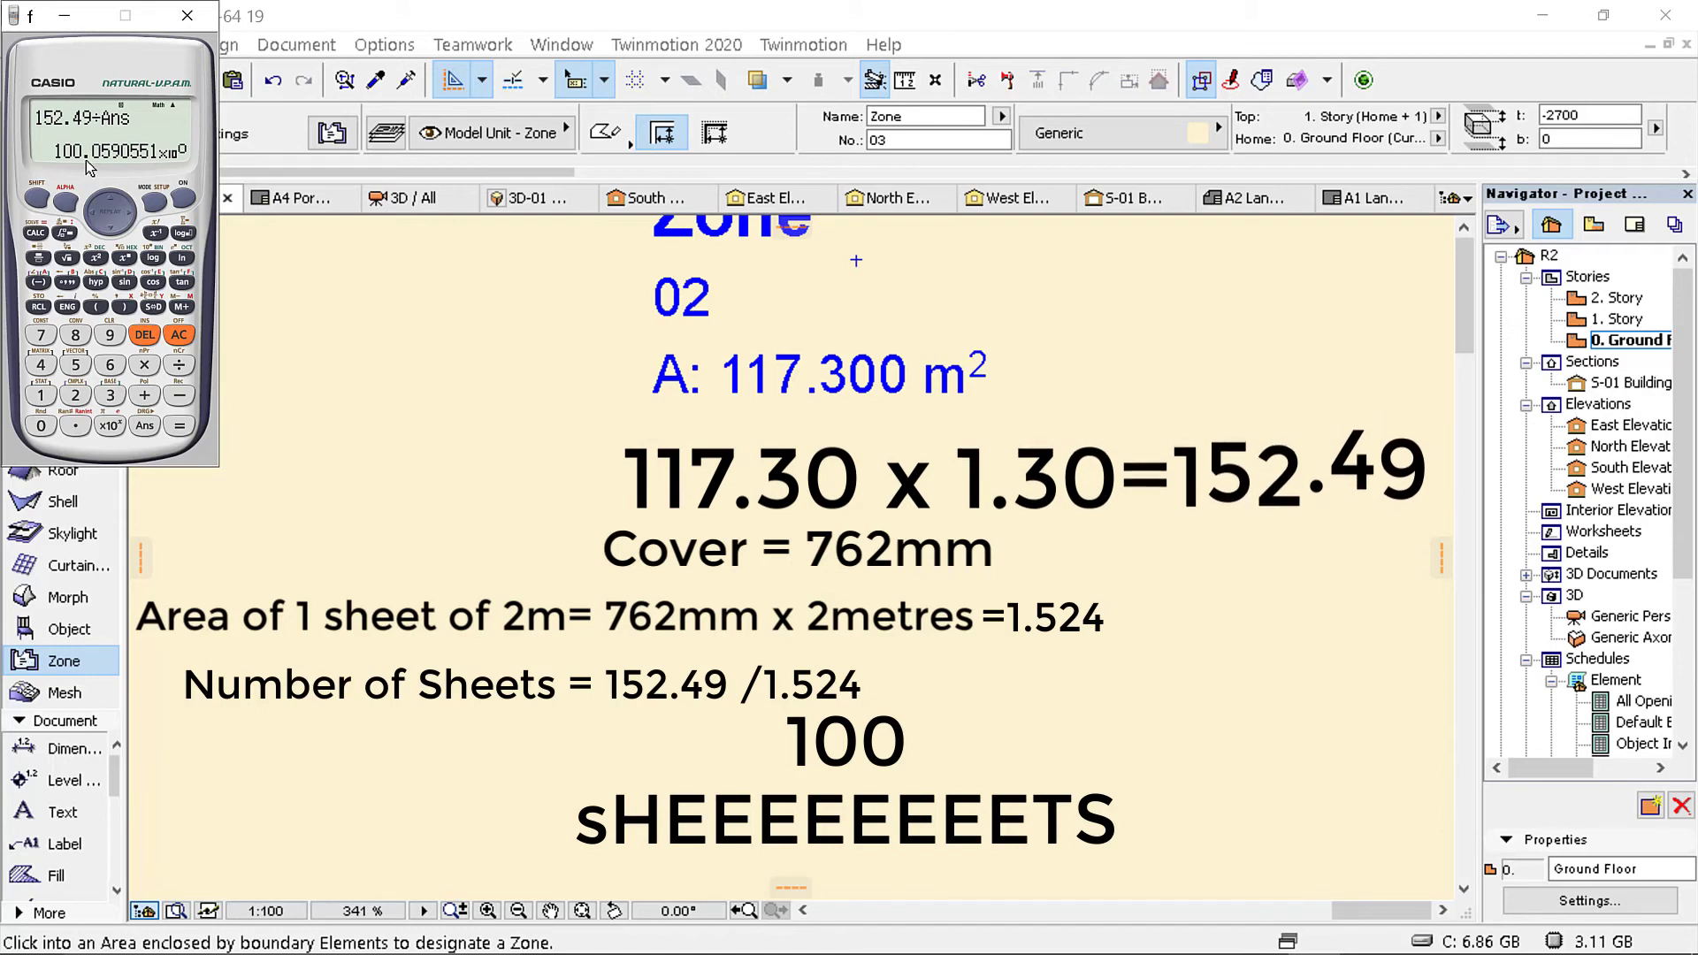